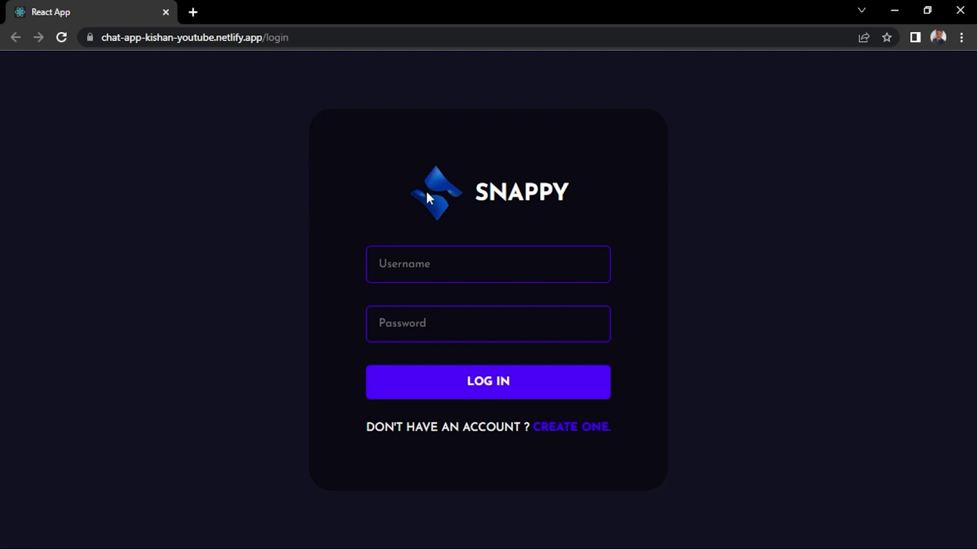
# Fill in the Snappy registration form with a username, email address and matching password.
pyautogui.click(582, 429)
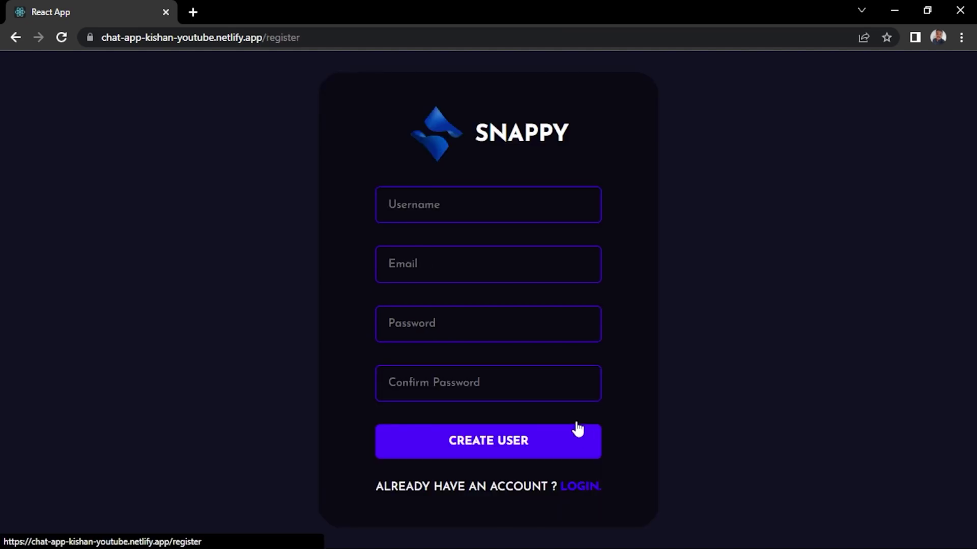
pyautogui.click(393, 204)
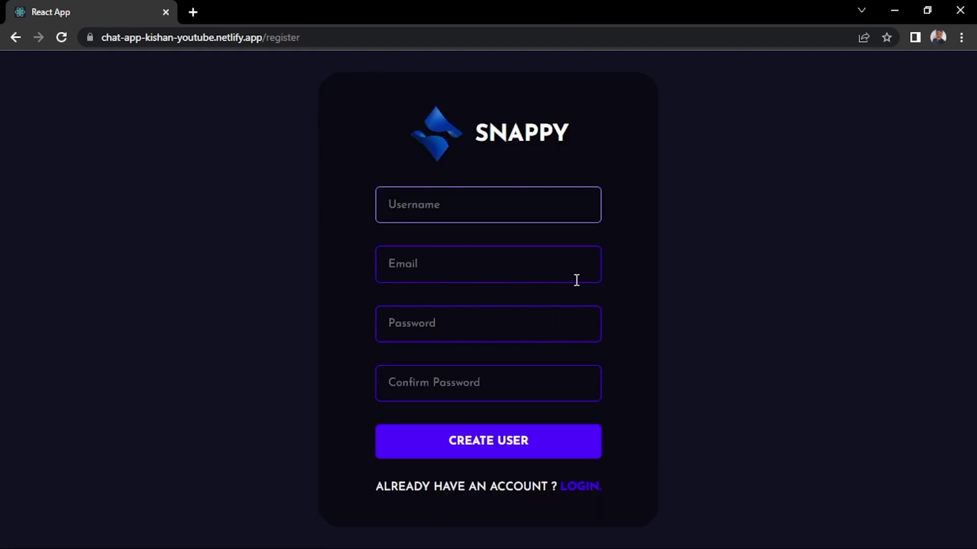
pyautogui.write('jim@')
pyautogui.press('BackSpace')
pyautogui.click(576, 280)
pyautogui.press('Tab')
pyautogui.write('12')
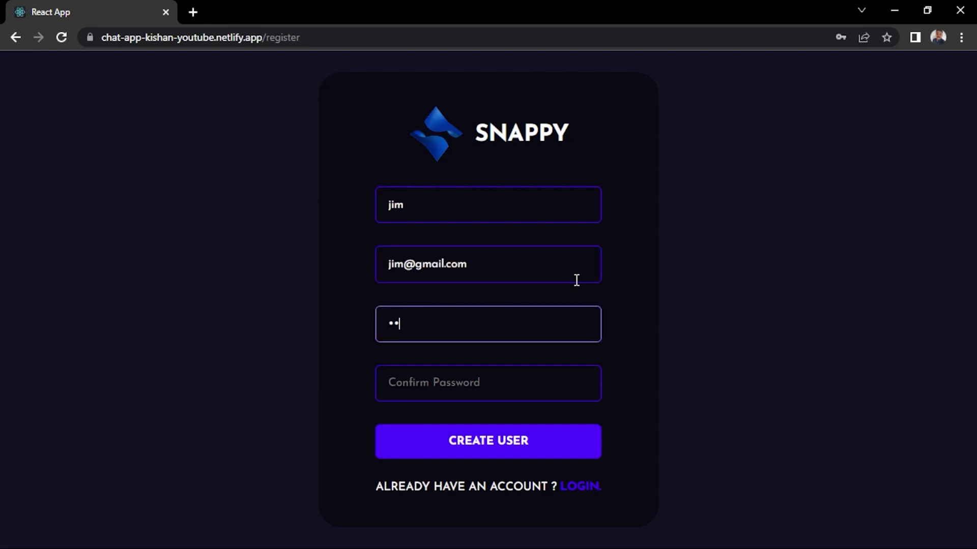
pyautogui.write('345678')
pyautogui.press('Tab')
pyautogui.write('12')
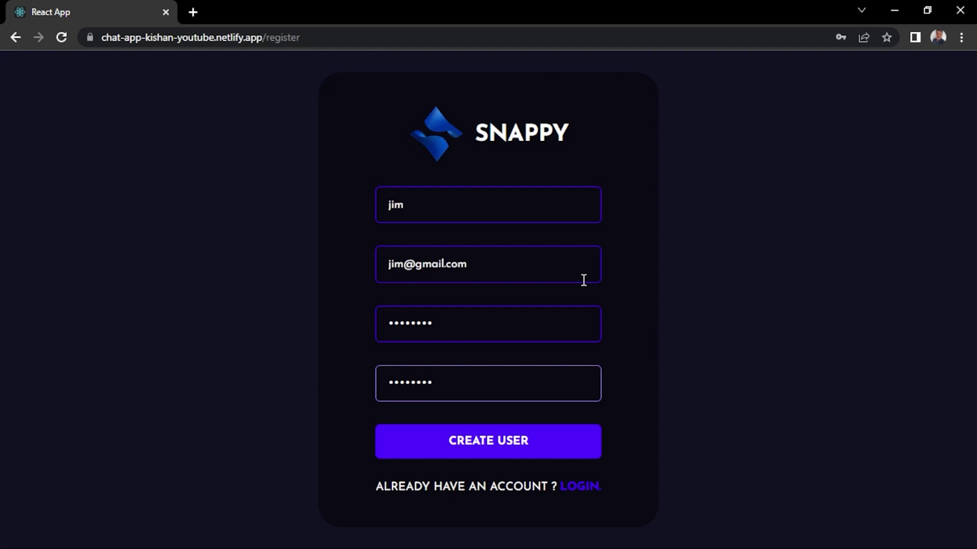
# Create the account, dismiss the weak-password warning and save the login in the browser.
pyautogui.click(448, 441)
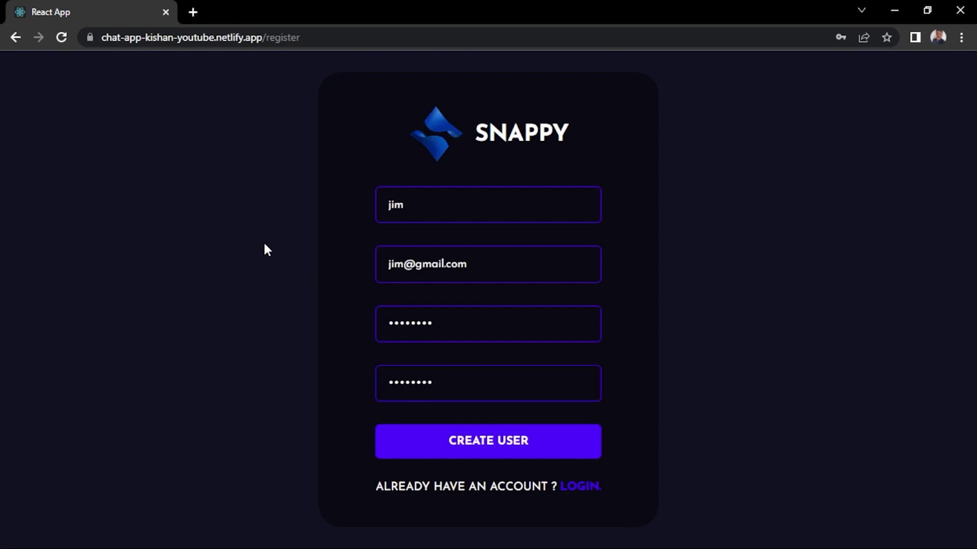
pyautogui.click(495, 436)
pyautogui.click(599, 230)
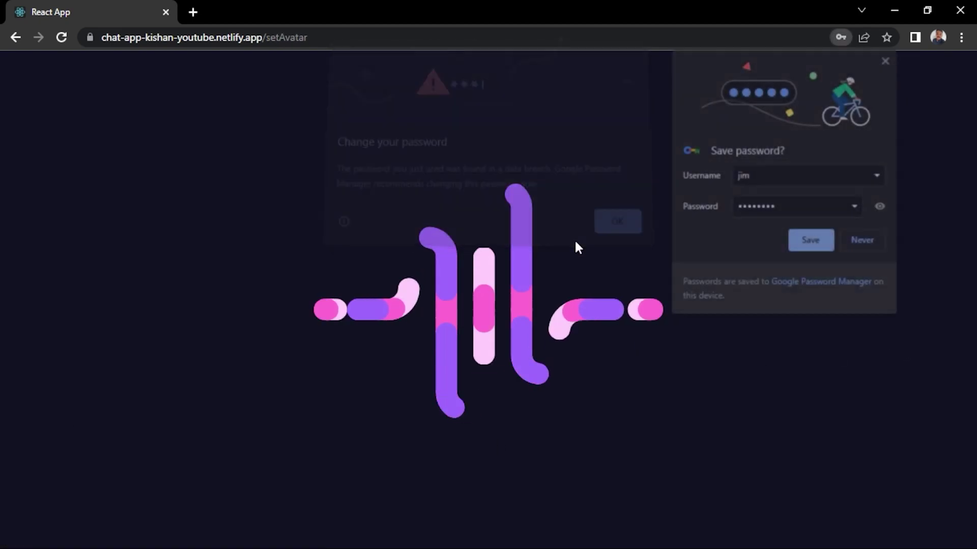
pyautogui.click(813, 241)
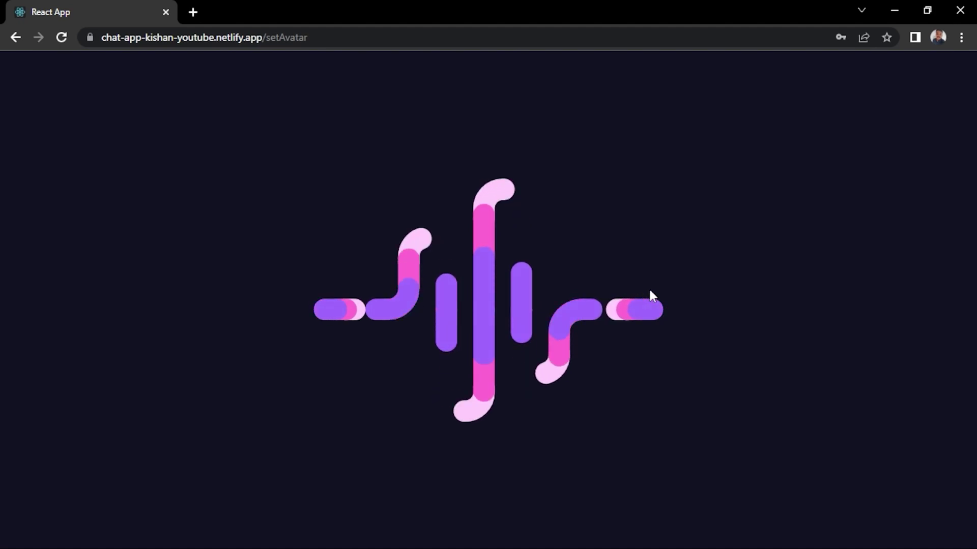
# Set the second avatar as the profile picture and open a new incognito window.
pyautogui.click(451, 278)
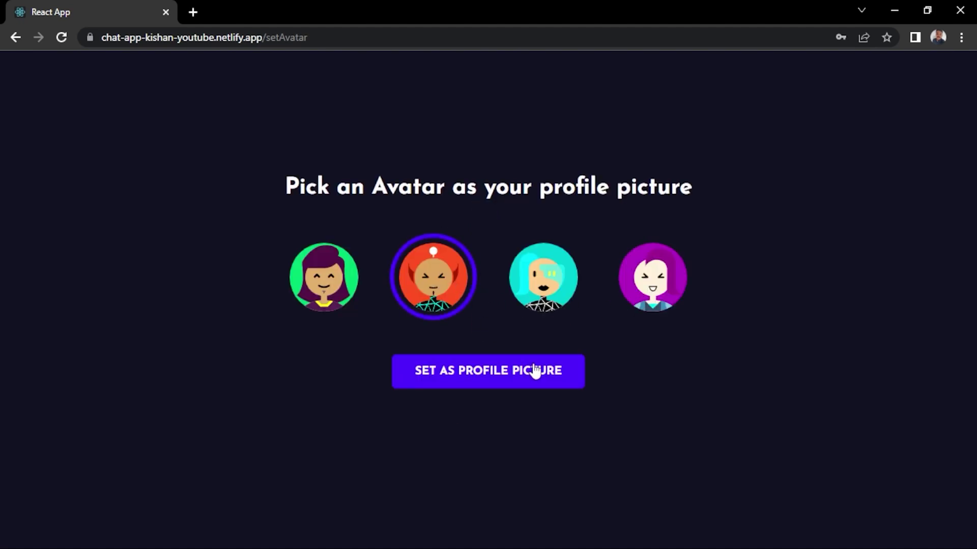
pyautogui.click(536, 385)
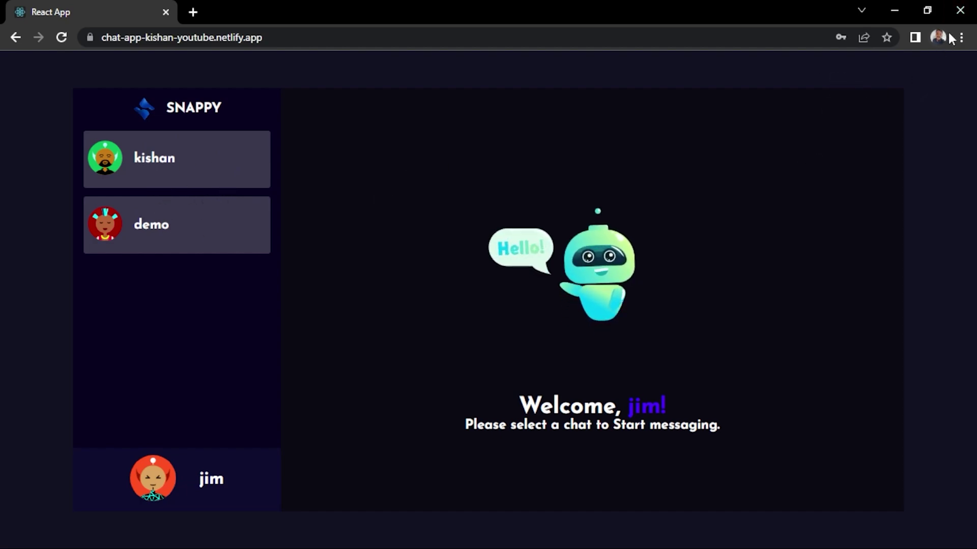
pyautogui.click(960, 37)
pyautogui.click(904, 93)
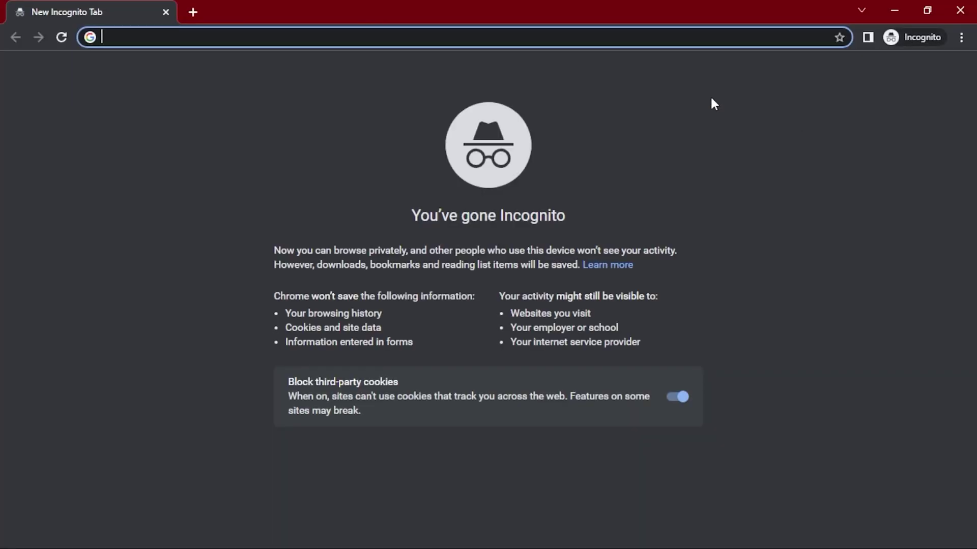
# Copy the Snappy app's web address and load it in the incognito window.
pyautogui.hotkey('alt', 'Tab')
pyautogui.click(416, 40)
pyautogui.hotkey('ctrl', 'c')
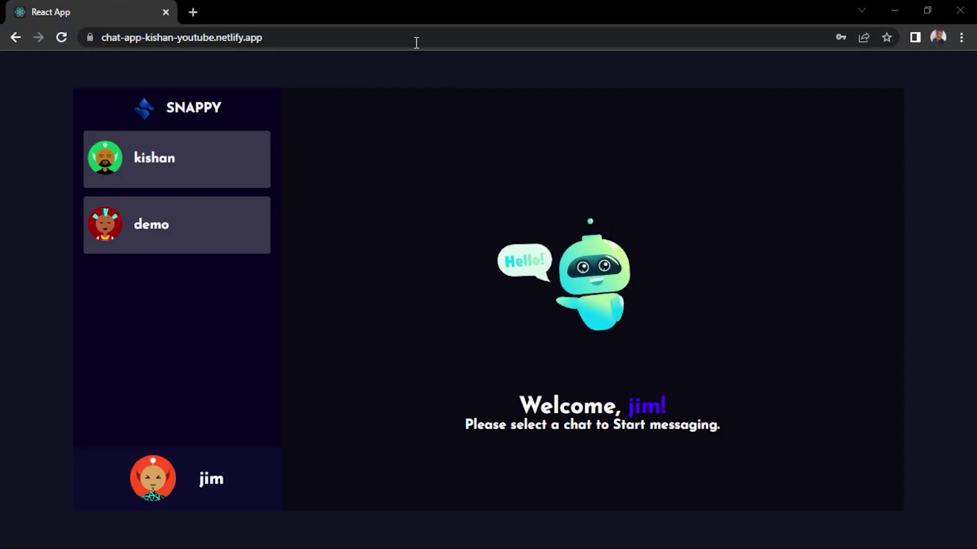
pyautogui.hotkey('alt', 'Tab')
pyautogui.hotkey('ctrl', 'v')
pyautogui.press('Return')
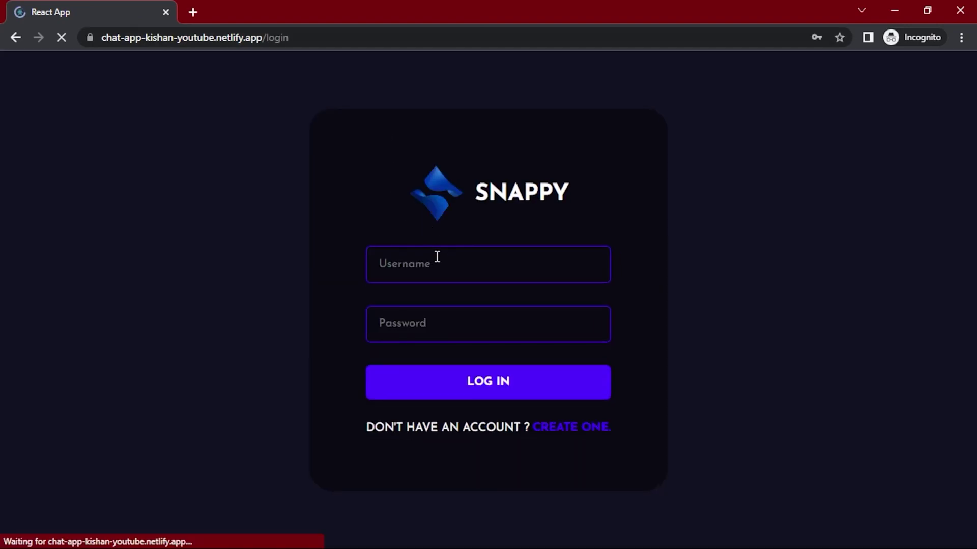
# Log in as the second existing user, correcting the wrong password on the retry.
pyautogui.click(437, 257)
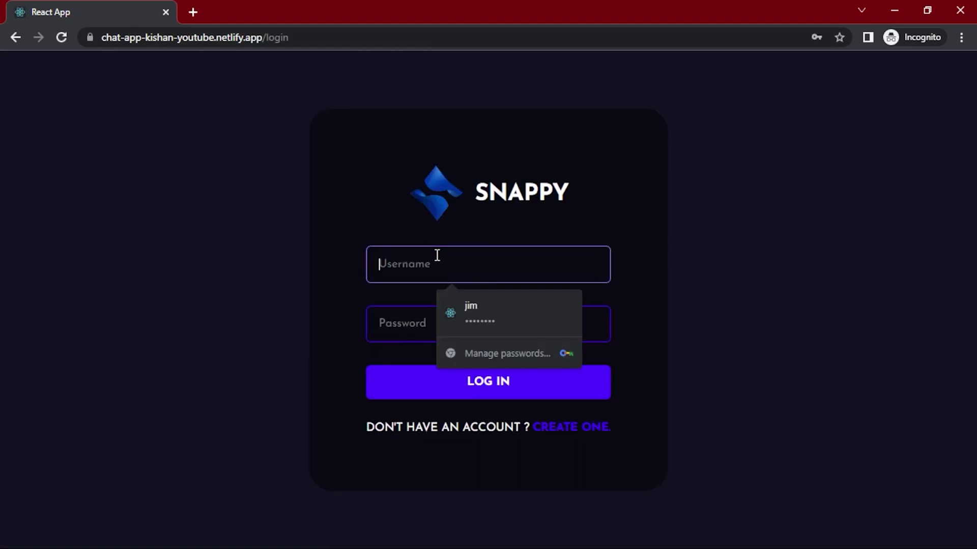
pyautogui.write('koo')
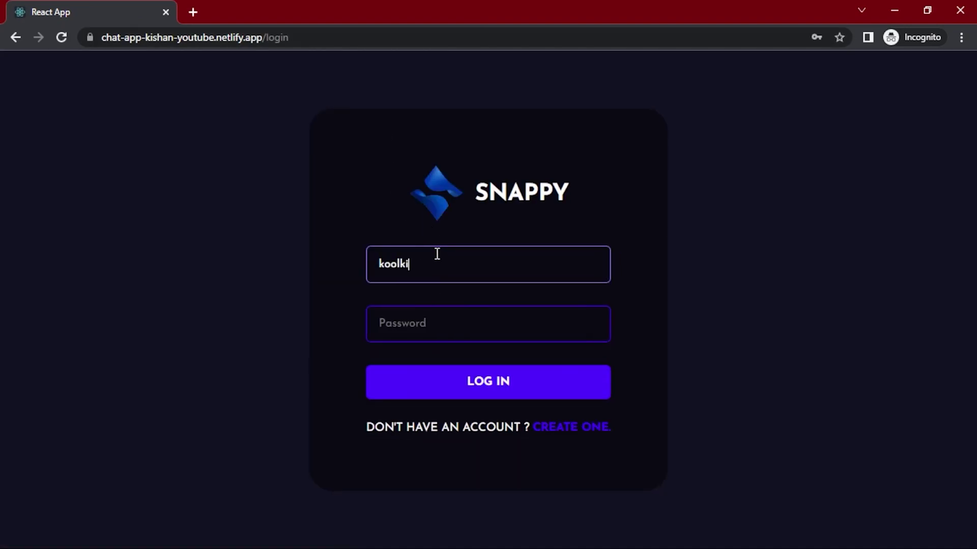
pyautogui.write('lk')
pyautogui.press('BackSpace')
pyautogui.press('BackSpace')
pyautogui.press('BackSpace')
pyautogui.press('BackSpace')
pyautogui.press('BackSpace')
pyautogui.write('kishan')
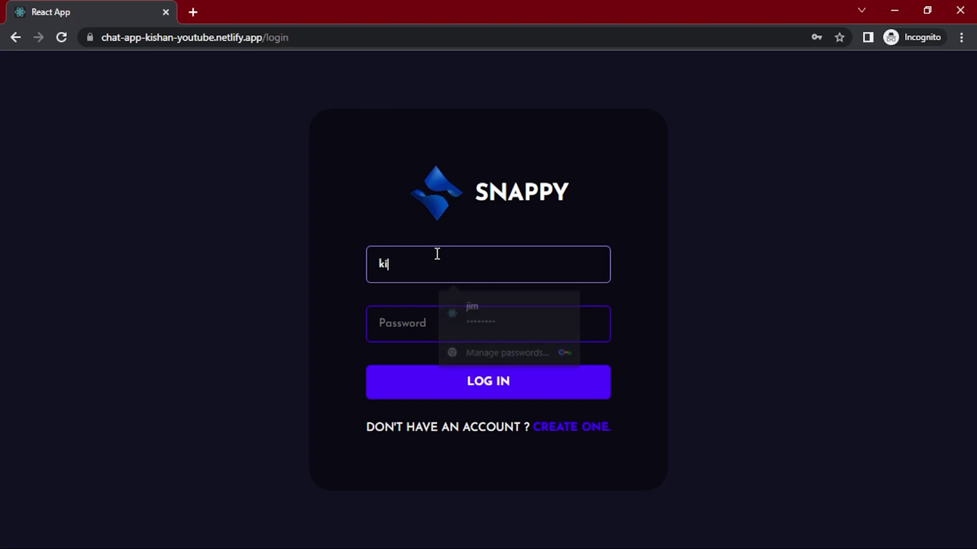
pyautogui.press('Tab')
pyautogui.write('k')
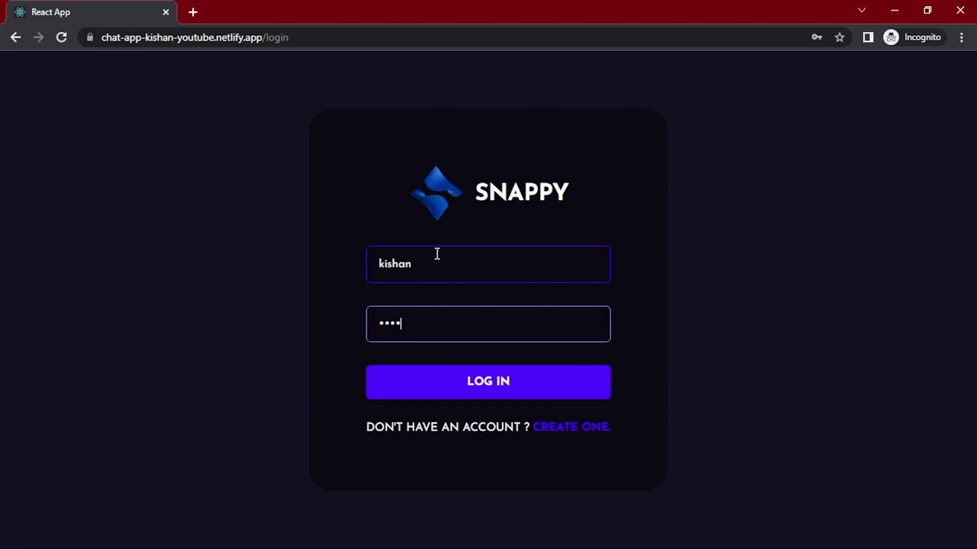
pyautogui.write('12')
pyautogui.click(468, 392)
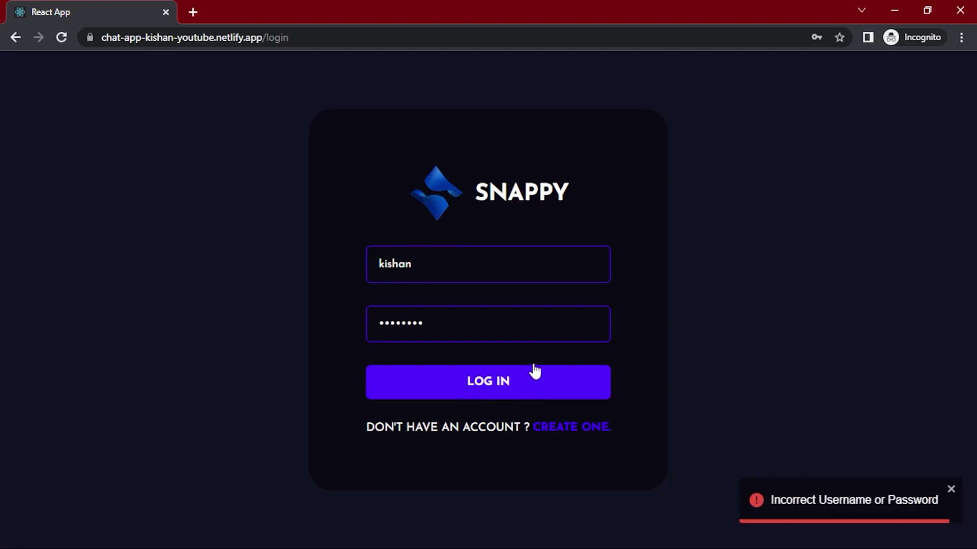
pyautogui.doubleClick(471, 326)
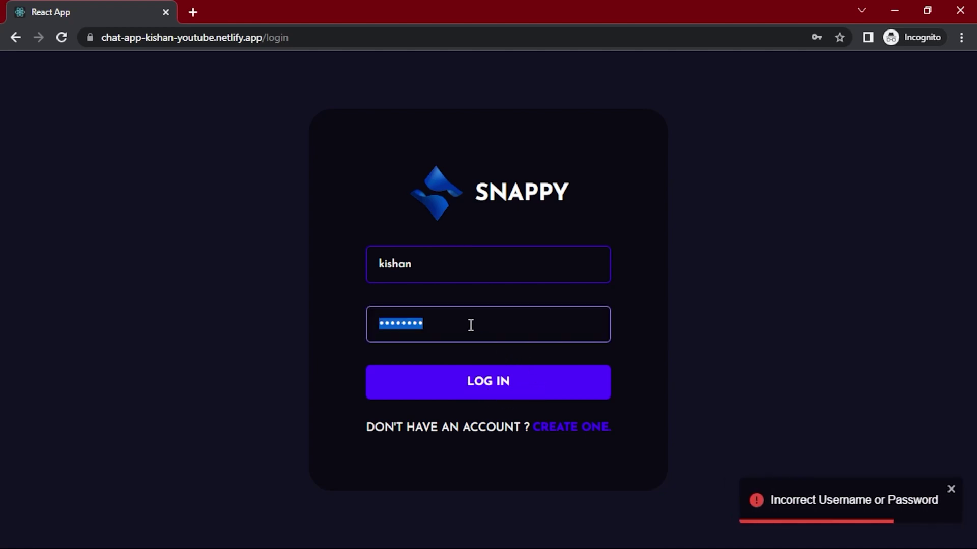
pyautogui.write('12')
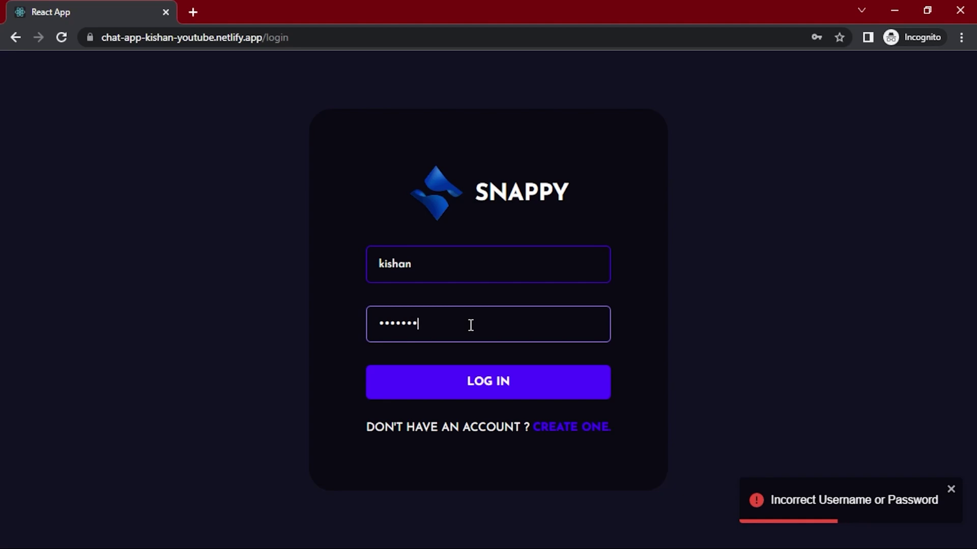
pyautogui.click(515, 383)
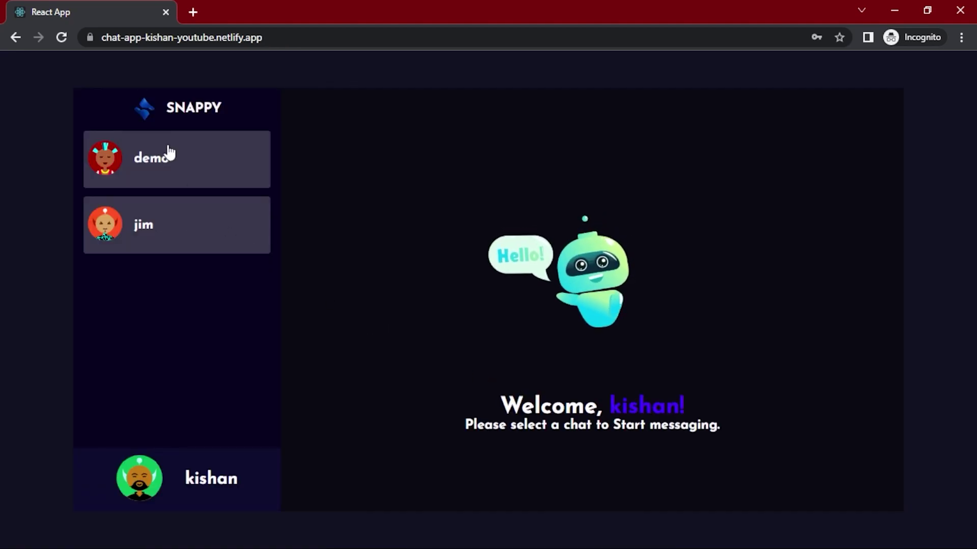
# Snap both chat windows side by side, zoomed out, each with the other user's chat open.
pyautogui.press('super+Right')
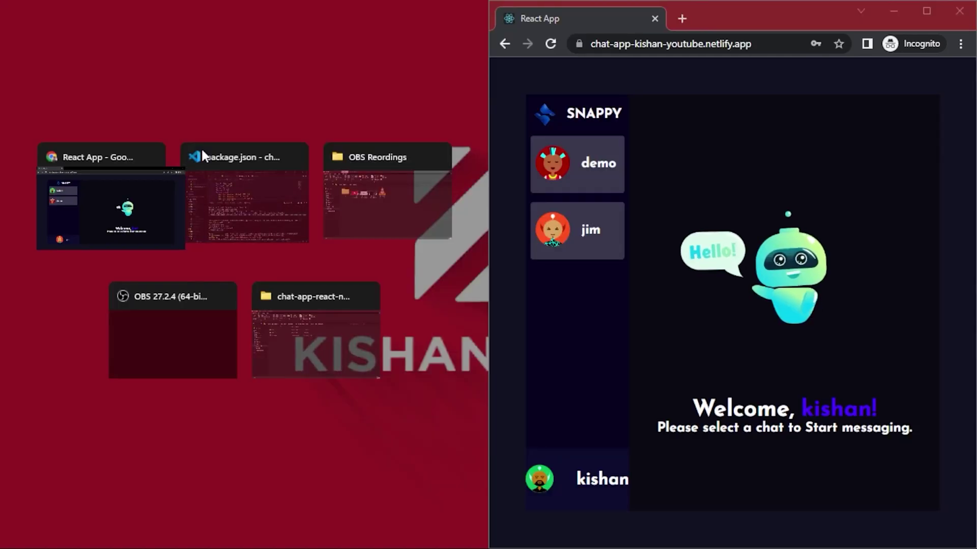
pyautogui.press('Return')
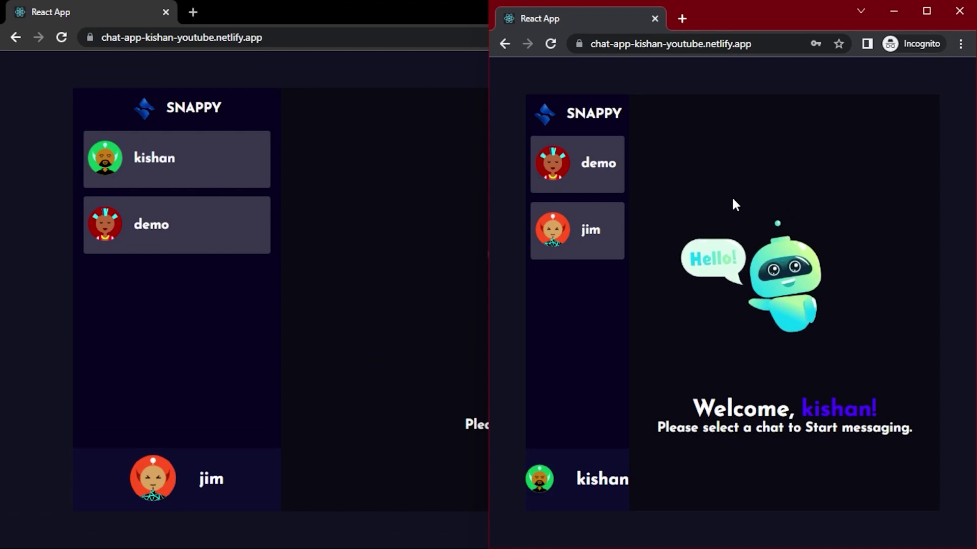
pyautogui.hotkey('ctrl', '-')
pyautogui.hotkey('ctrl', '-')
pyautogui.hotkey('ctrl', '-')
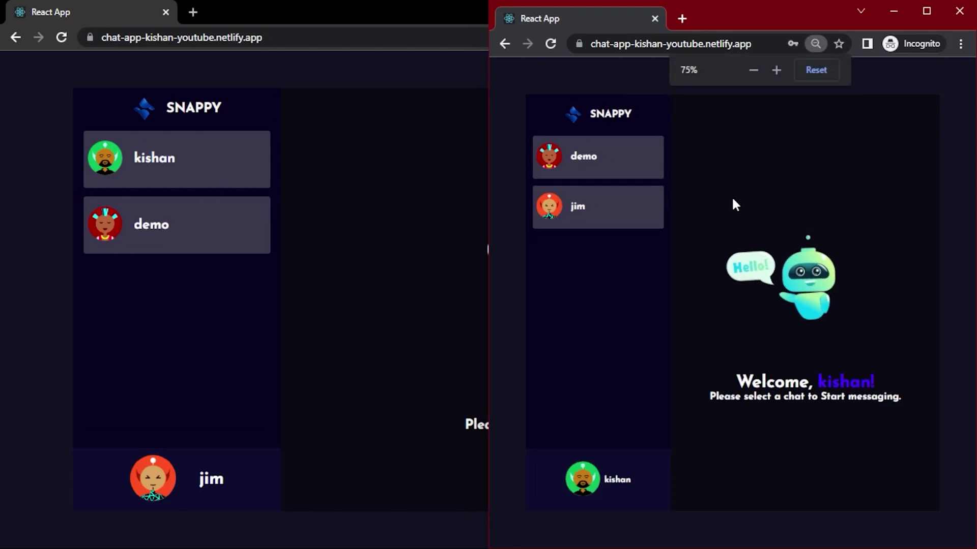
pyautogui.hotkey('alt', 'Tab')
pyautogui.click(223, 184)
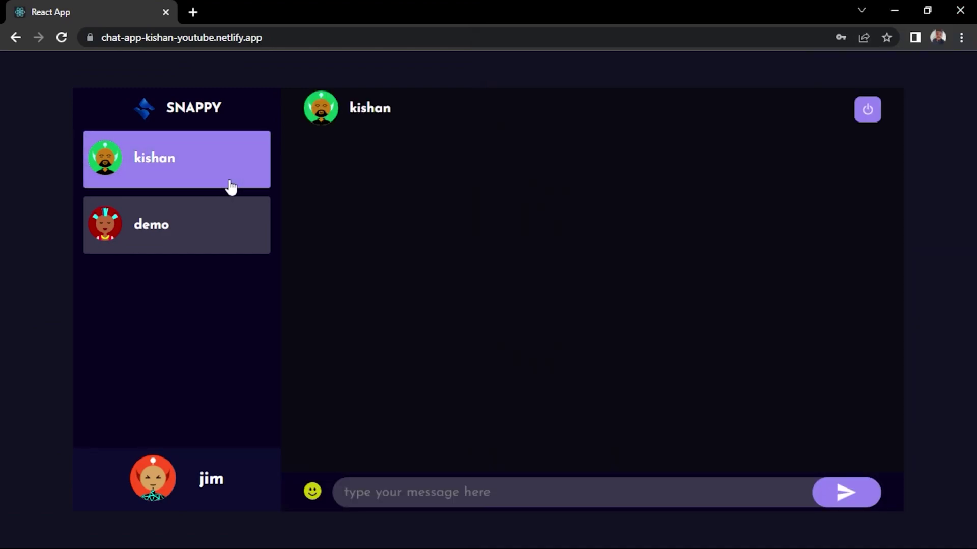
pyautogui.press('super+Left')
pyautogui.hotkey('ctrl', '-')
pyautogui.hotkey('ctrl', '-')
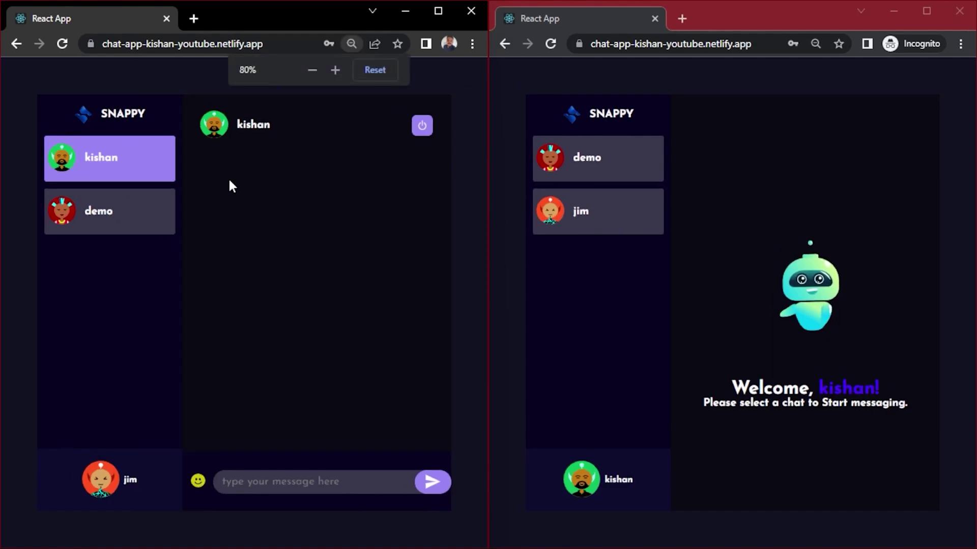
pyautogui.click(729, 231)
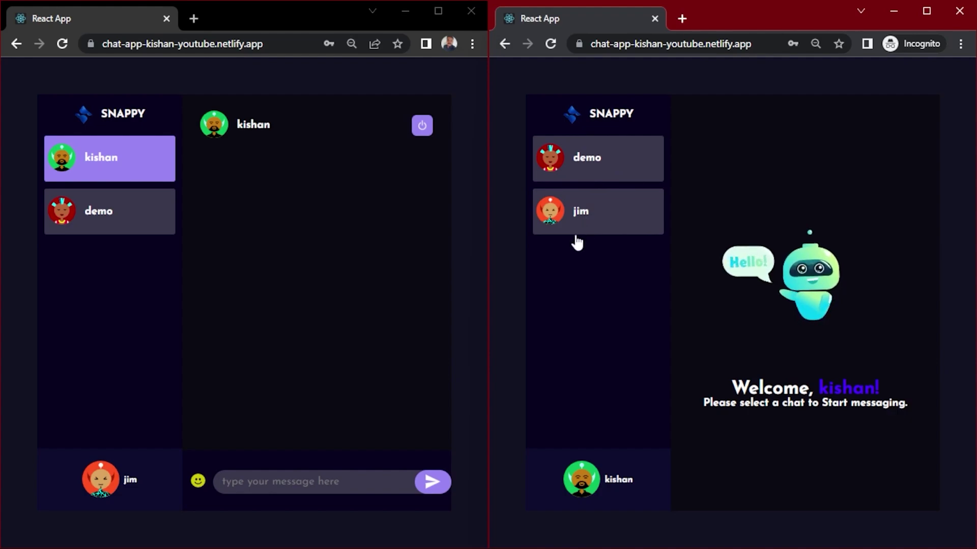
pyautogui.click(585, 212)
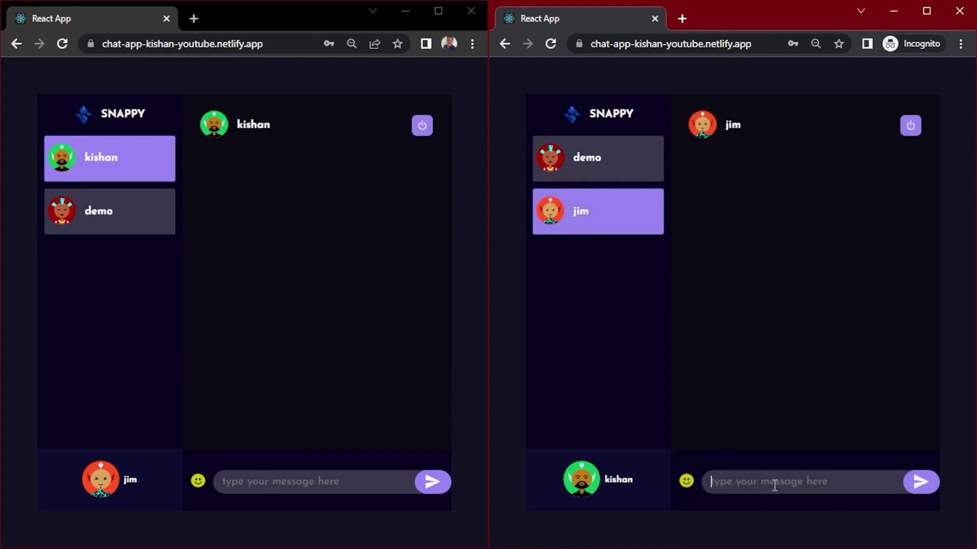
# From the right window, send 'hi' and then a grinning, smiling and winking emoji message.
pyautogui.write('hi')
pyautogui.press('Return')
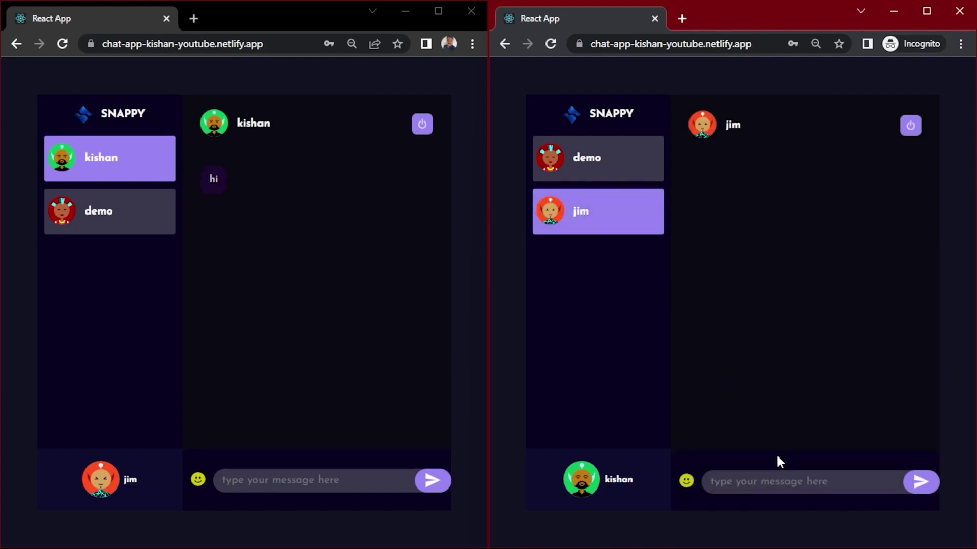
pyautogui.click(685, 479)
pyautogui.click(724, 353)
pyautogui.click(745, 398)
pyautogui.click(793, 418)
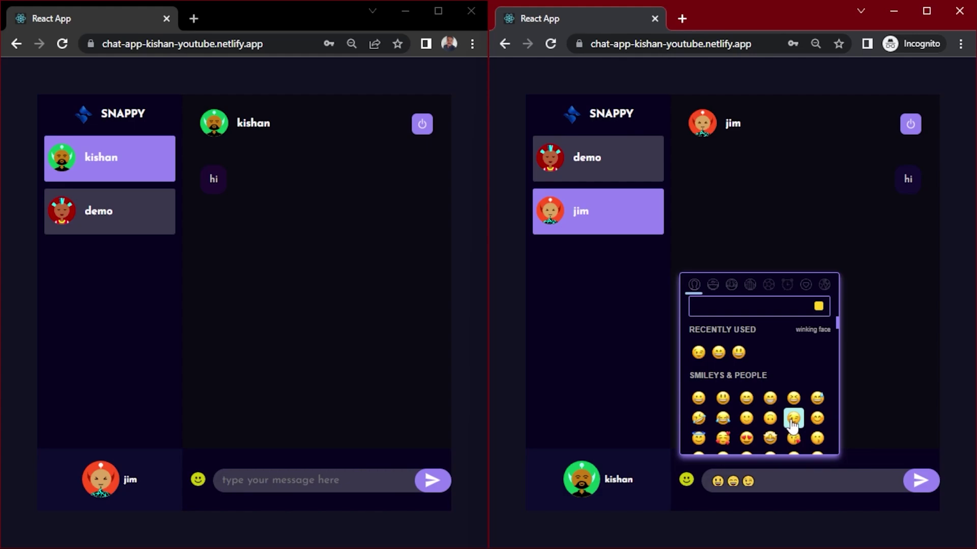
pyautogui.click(915, 479)
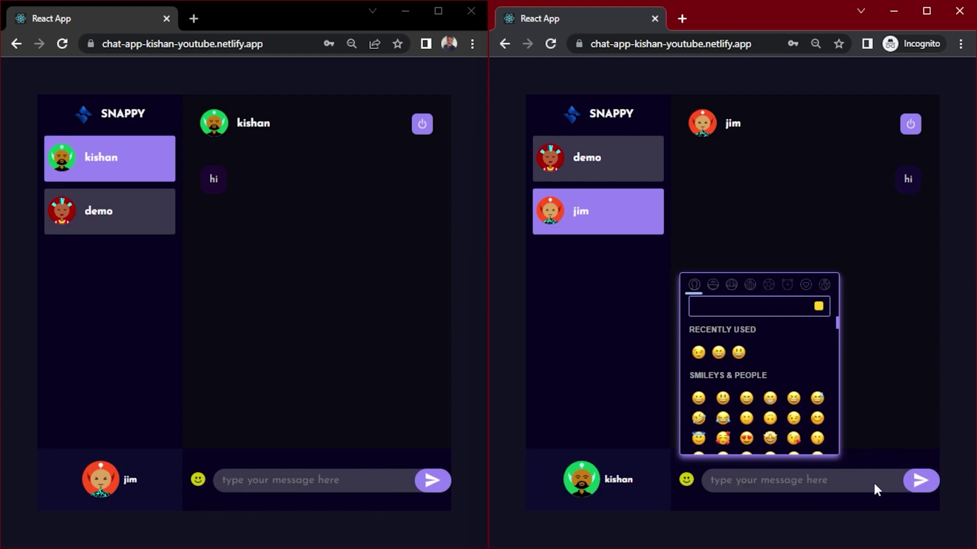
# Reply 'Hi' from the left window and close the emoji picker in the right chat.
pyautogui.click(329, 484)
pyautogui.write('H')
pyautogui.press('Return')
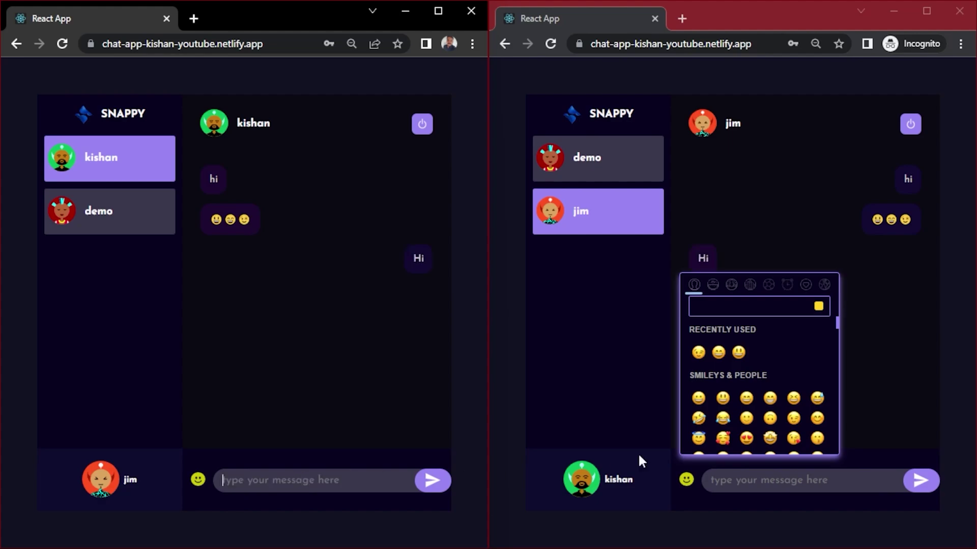
pyautogui.click(823, 254)
pyautogui.click(686, 480)
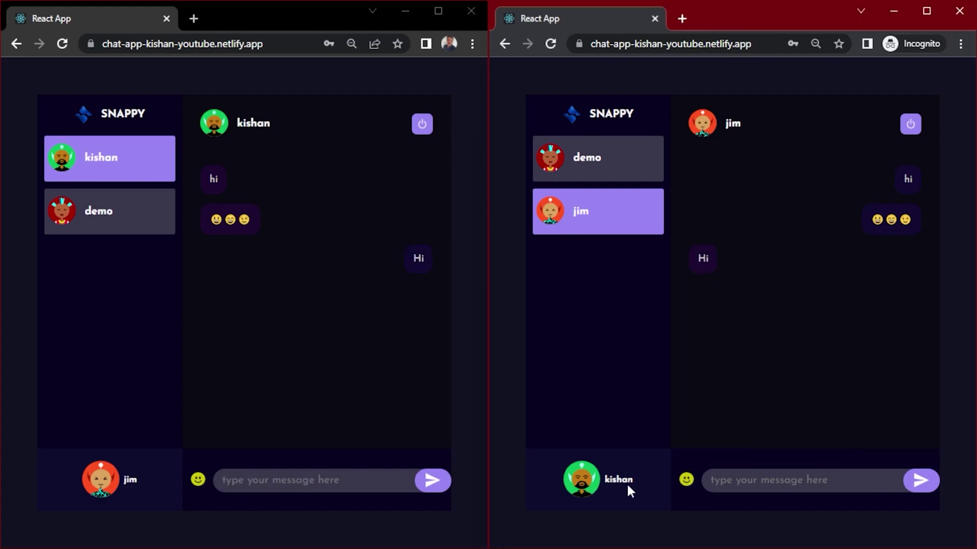
# Send 'Hello' from the left window and a 'Hello' reply from the right window.
pyautogui.click(344, 477)
pyautogui.write('He')
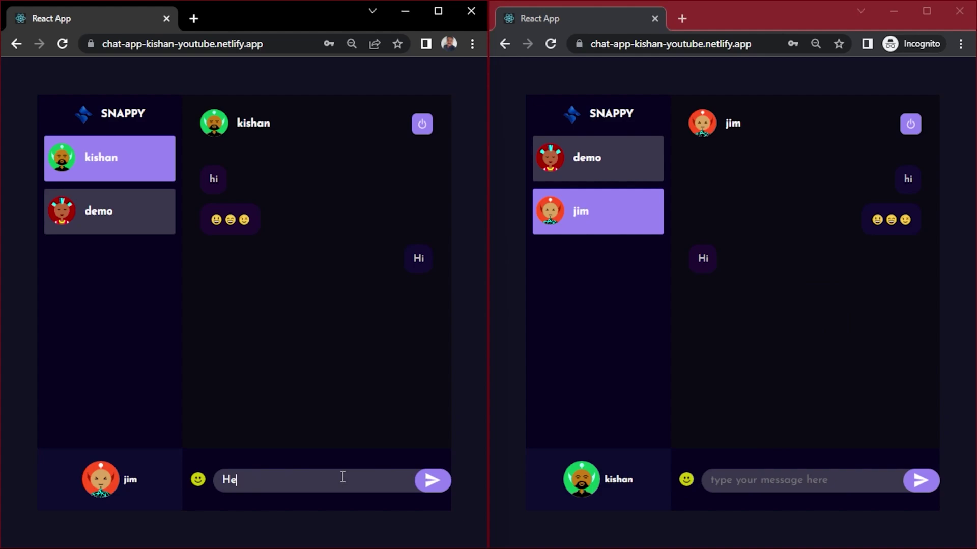
pyautogui.press('Return')
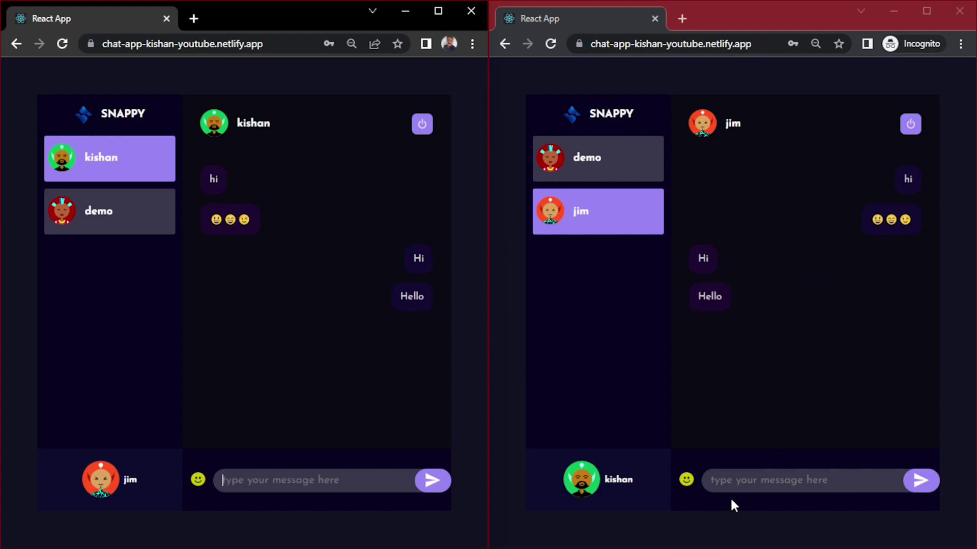
pyautogui.click(749, 484)
pyautogui.write('Hel')
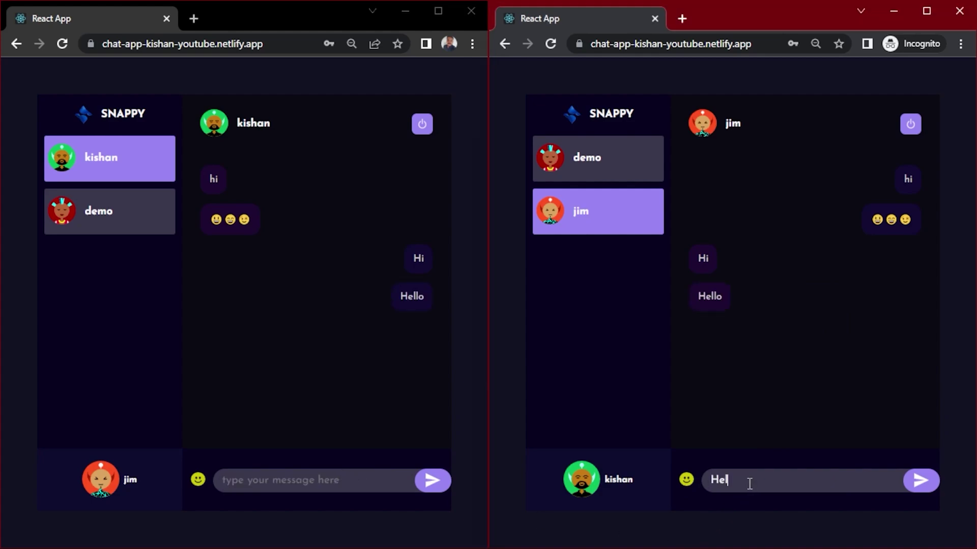
pyautogui.write('lo')
pyautogui.press('Return')
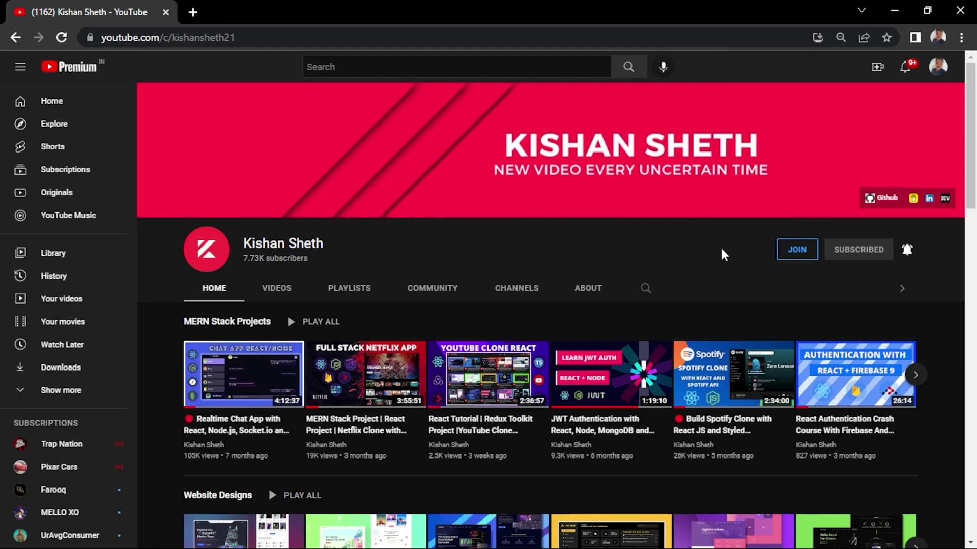
# View the YouTube channel's JOIN membership tiers, then switch to the new browser window.
pyautogui.click(793, 253)
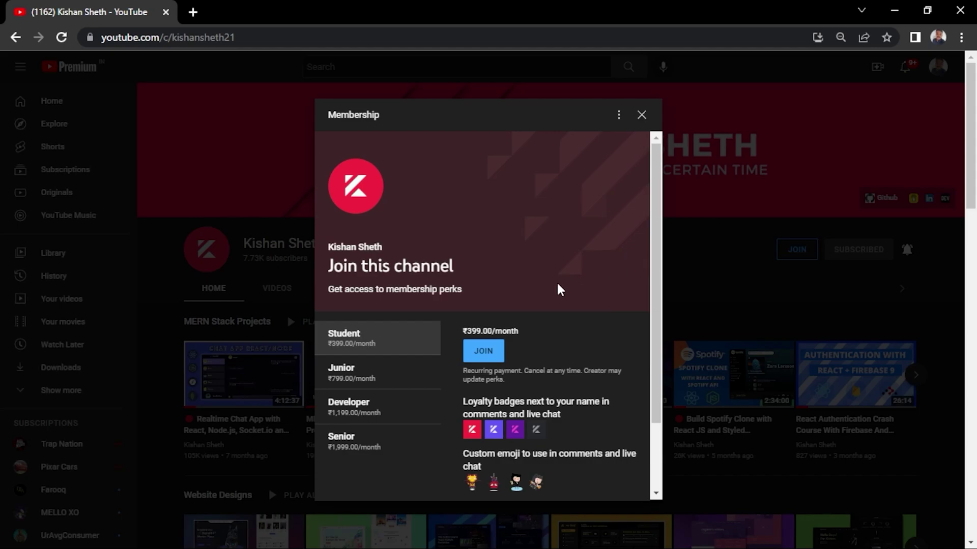
pyautogui.scroll(-2, 516, 332)
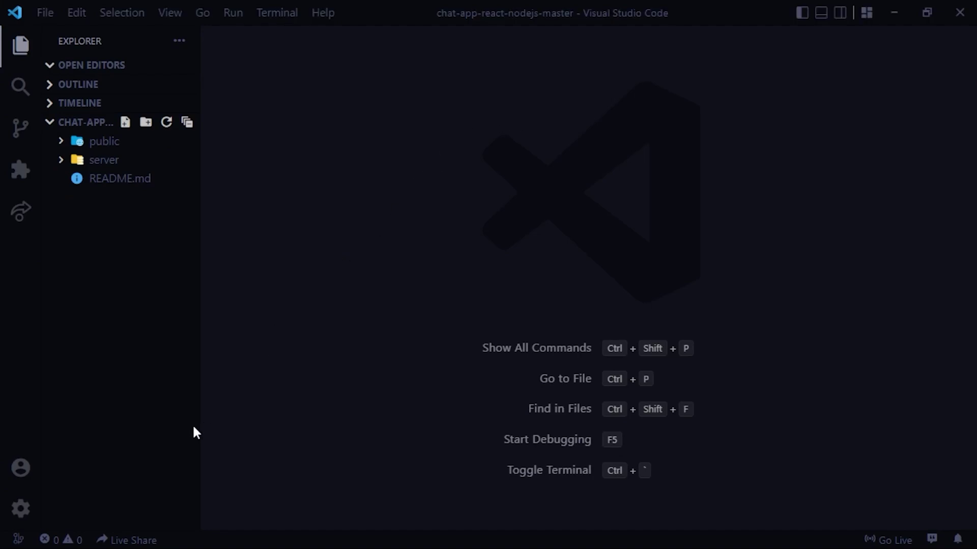
pyautogui.hotkey('alt', 'Tab')
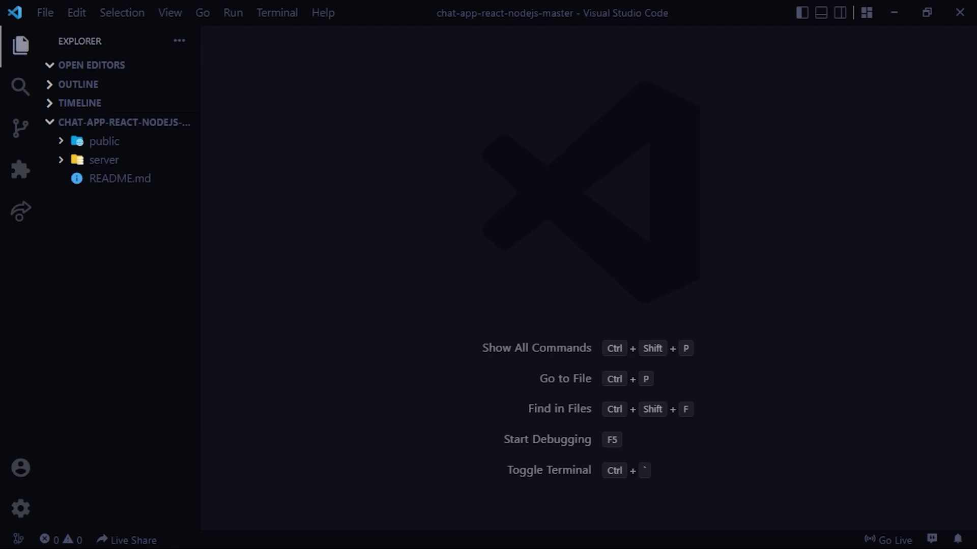
# Load mongodb.com in a maximized window, start Try Free, and choose Google sign-in.
pyautogui.write('https://www.mongodb.com/')
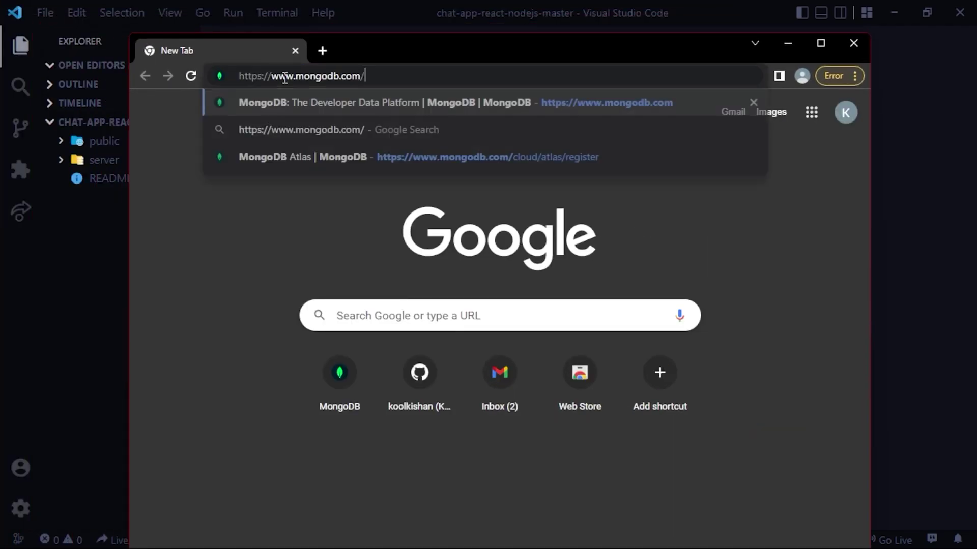
pyautogui.press('Return')
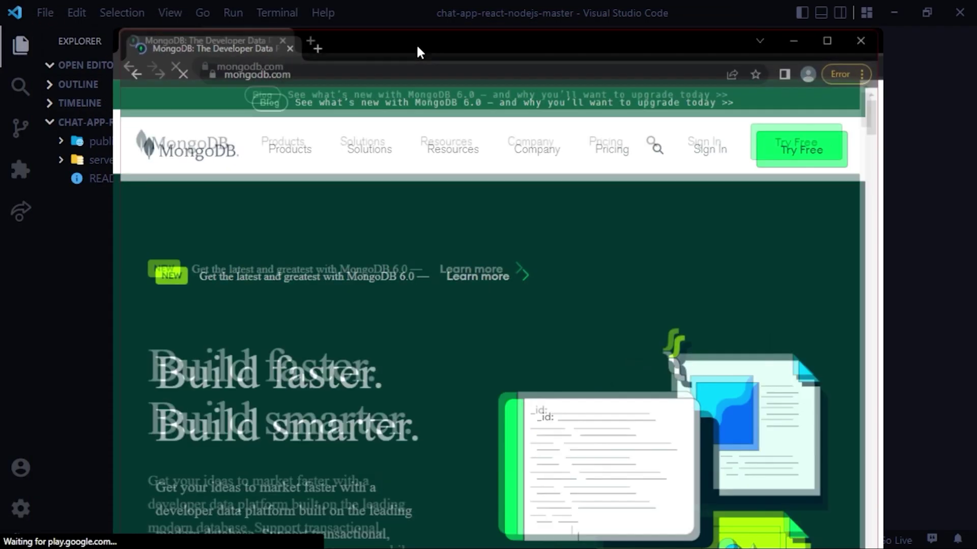
pyautogui.doubleClick(419, 48)
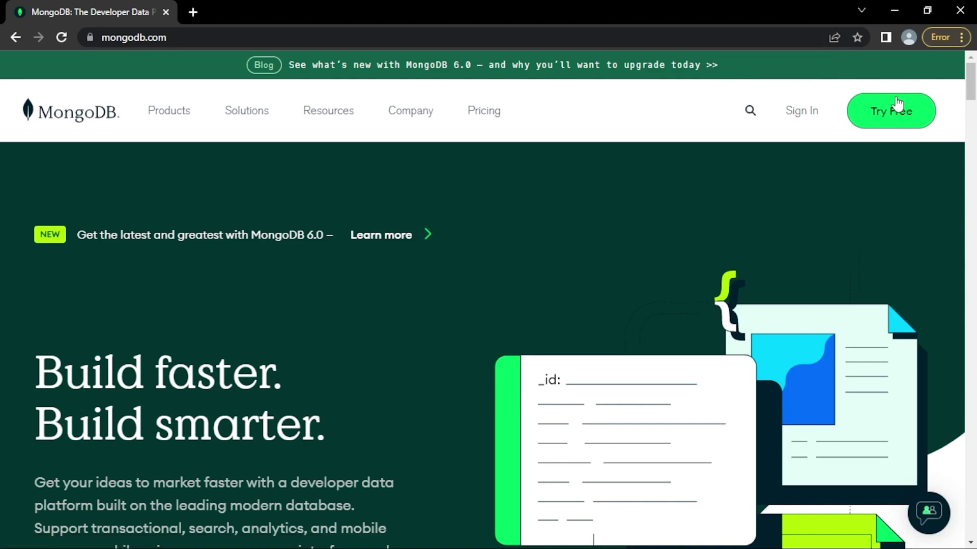
pyautogui.click(809, 113)
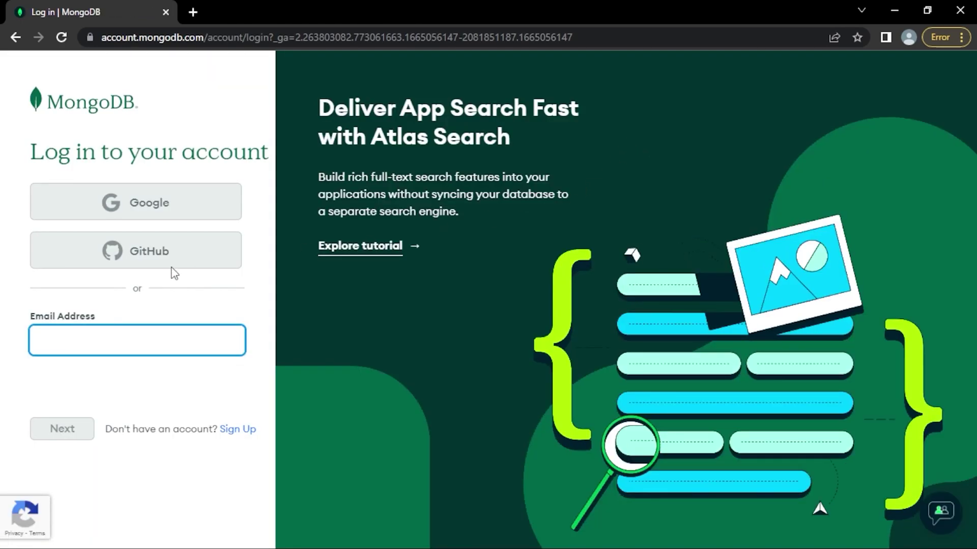
pyautogui.click(148, 208)
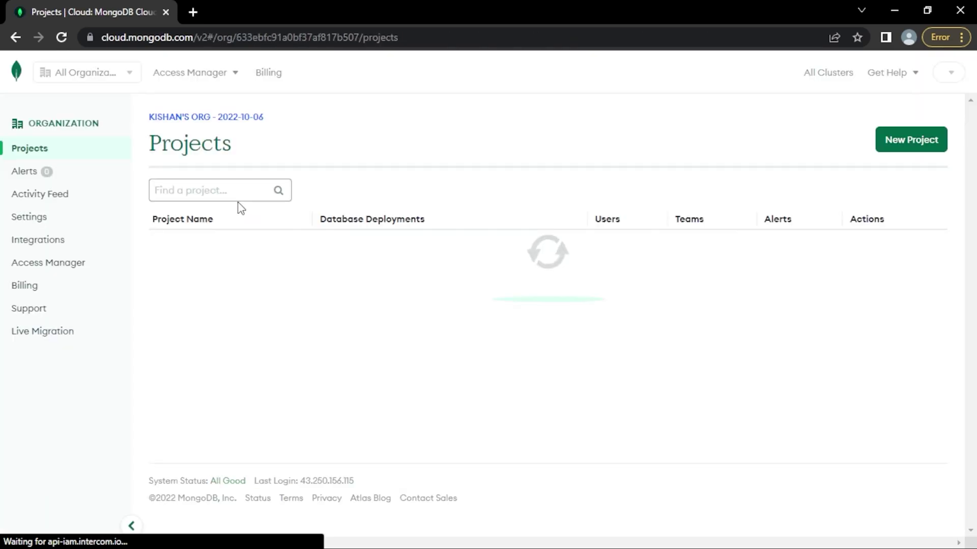
# Create a new Atlas project named 'Chat App' and start building a database.
pyautogui.click(917, 145)
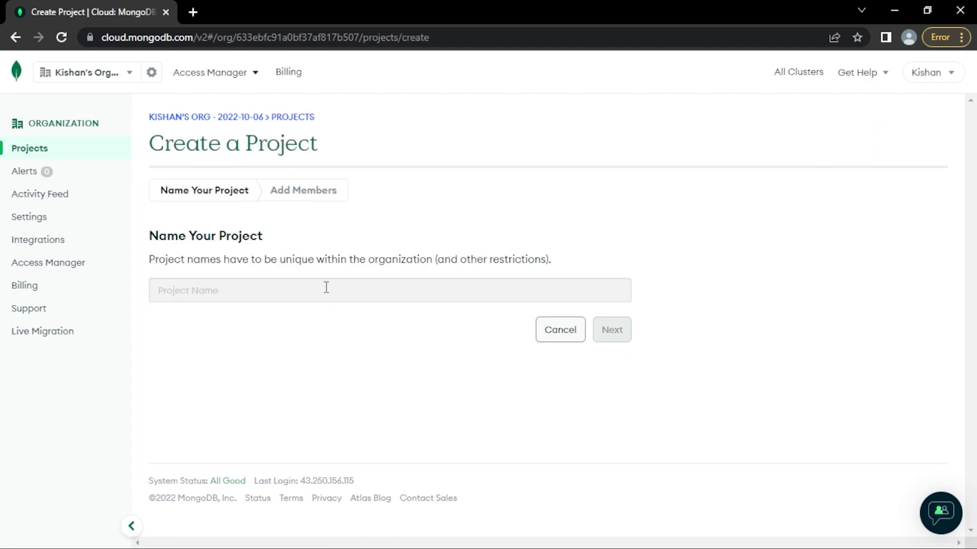
pyautogui.write('Chat App')
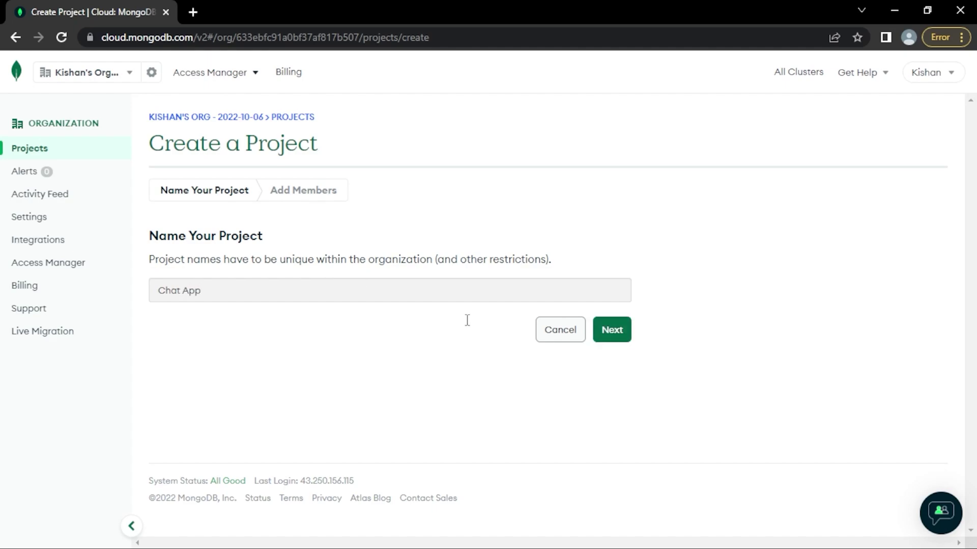
pyautogui.click(600, 331)
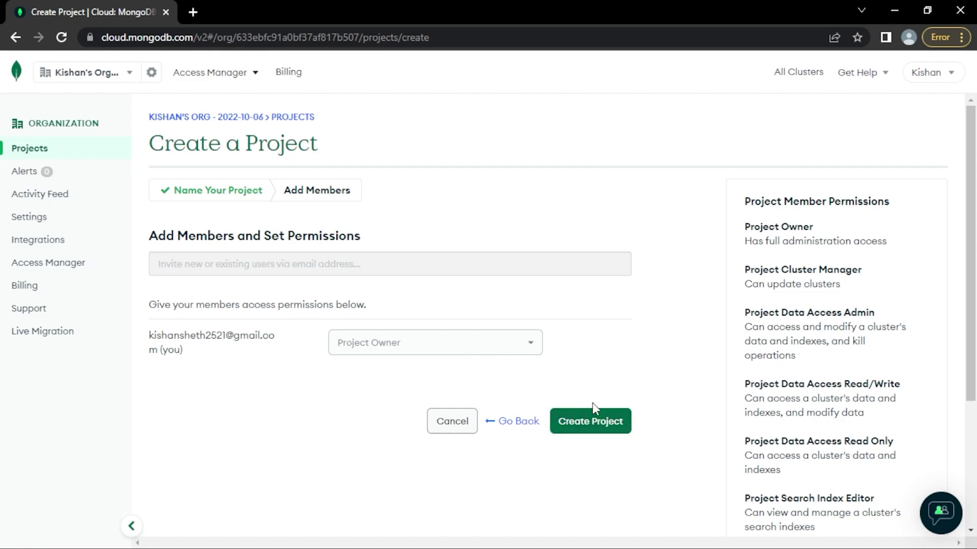
pyautogui.click(591, 420)
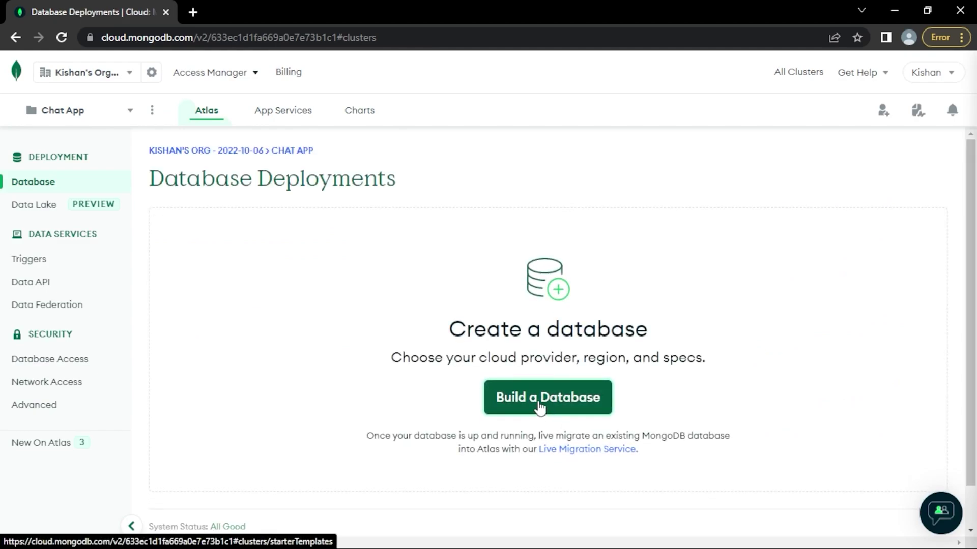
pyautogui.click(539, 406)
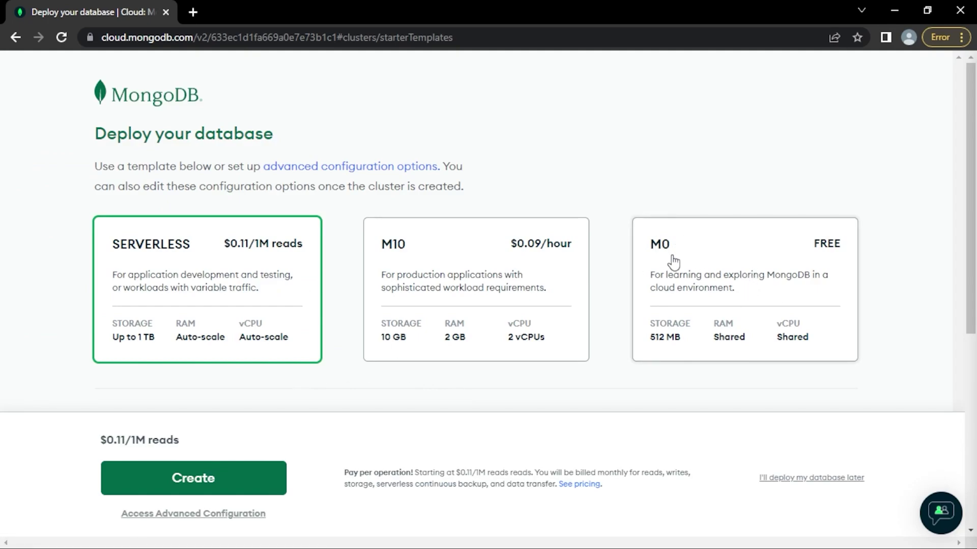
# Create a free M0 cluster named Cluster0 on AWS in Ireland (eu-west-1).
pyautogui.click(799, 272)
pyautogui.scroll(-5, 384, 375)
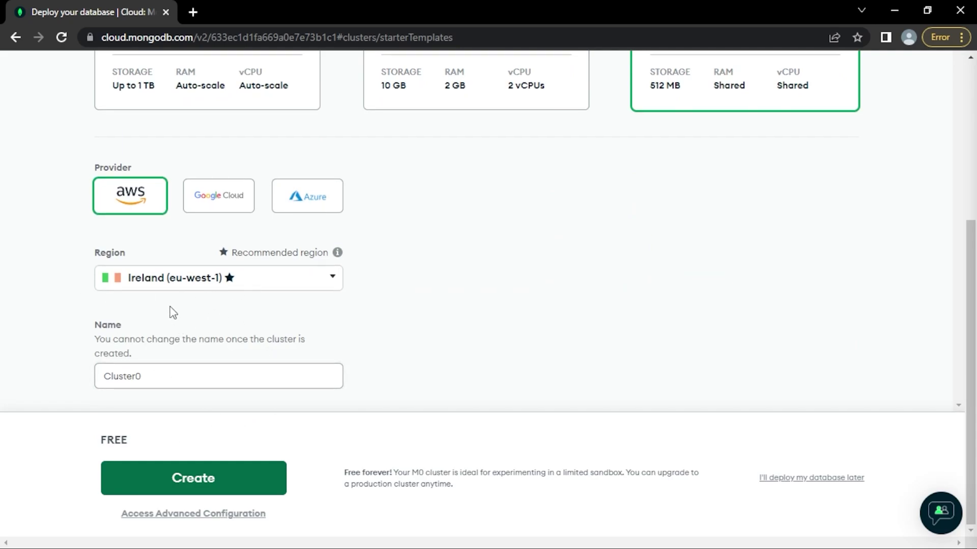
pyautogui.click(212, 468)
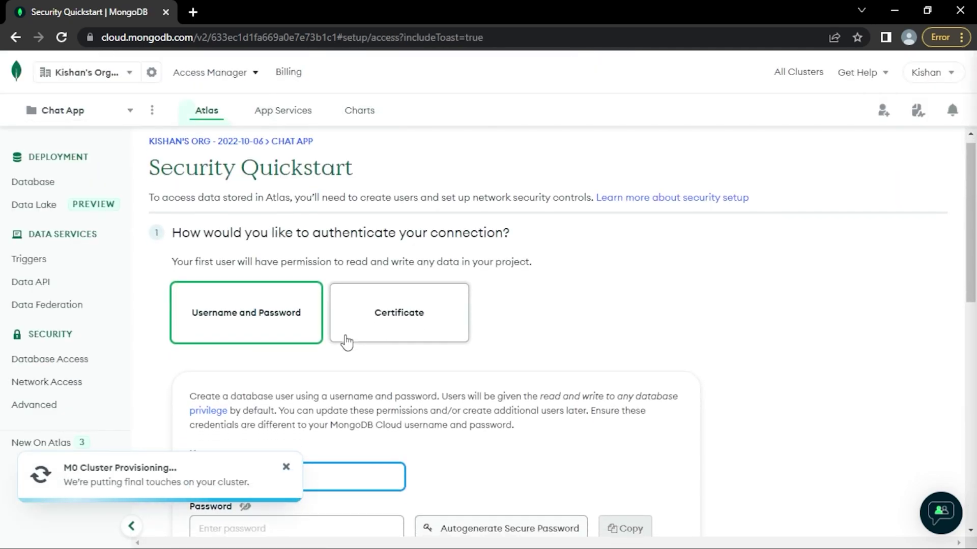
# Create a database user with a username and password, revealing the password to verify it.
pyautogui.scroll(-4, 274, 289)
pyautogui.write('kishan')
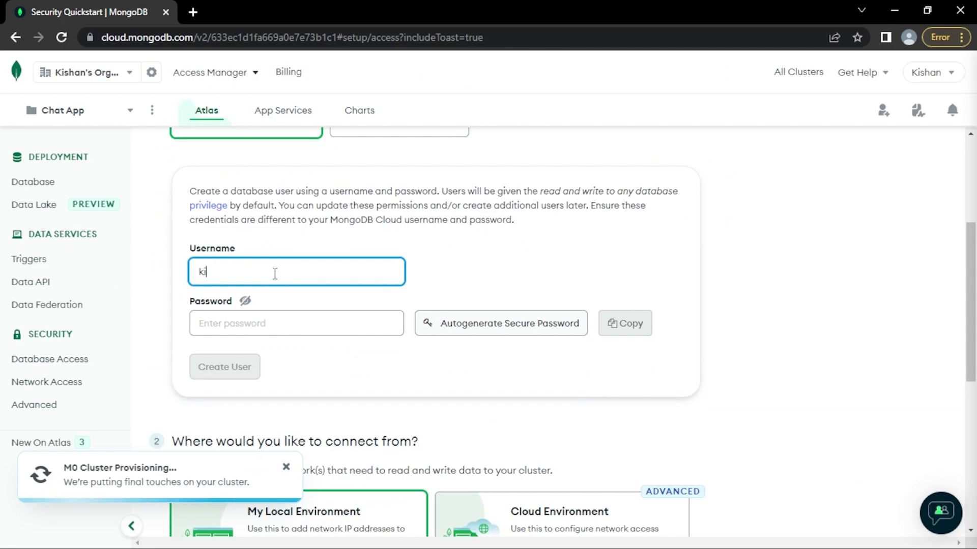
pyautogui.press('Tab')
pyautogui.press('Tab')
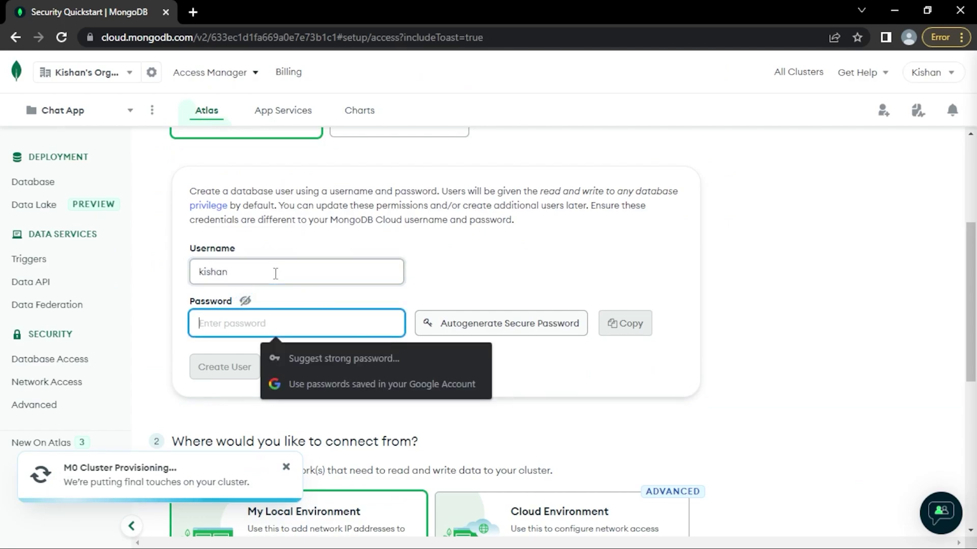
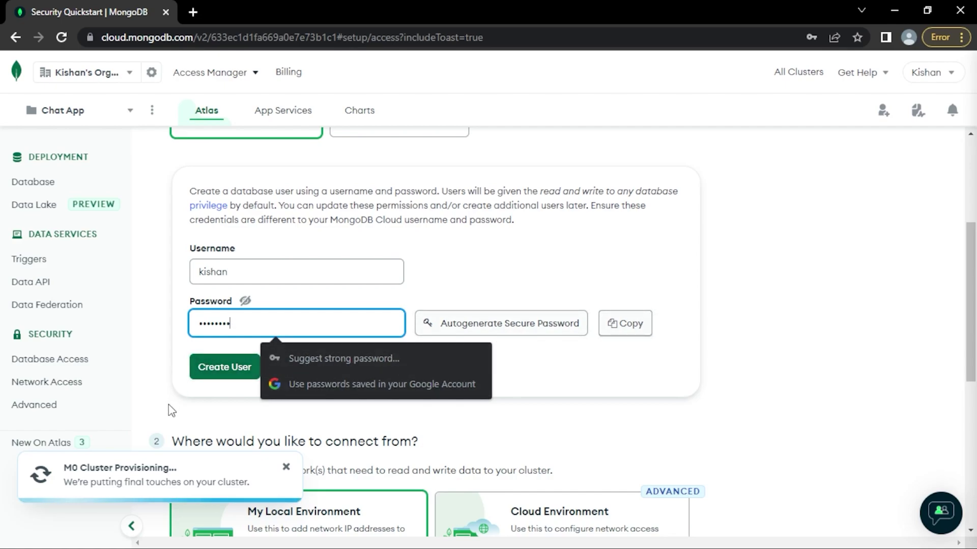
pyautogui.click(245, 301)
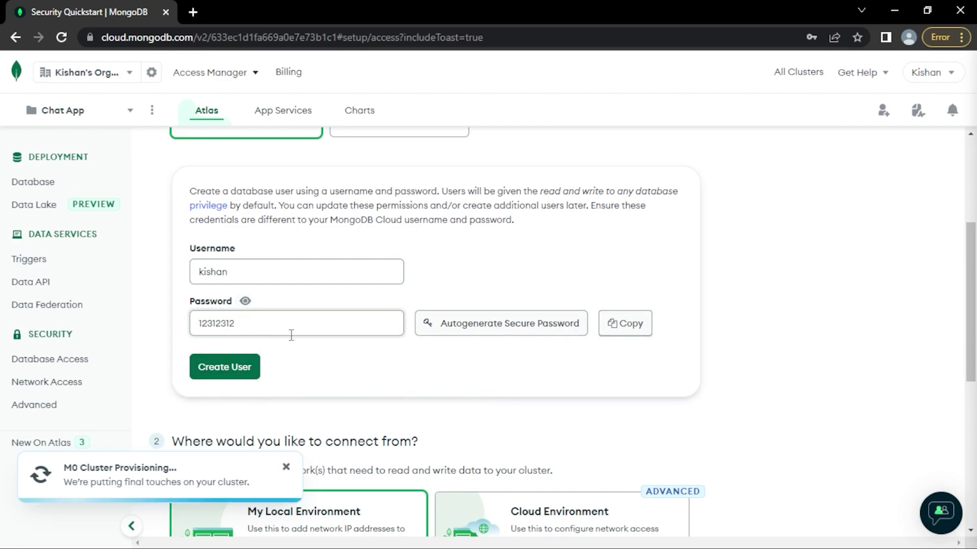
pyautogui.click(231, 374)
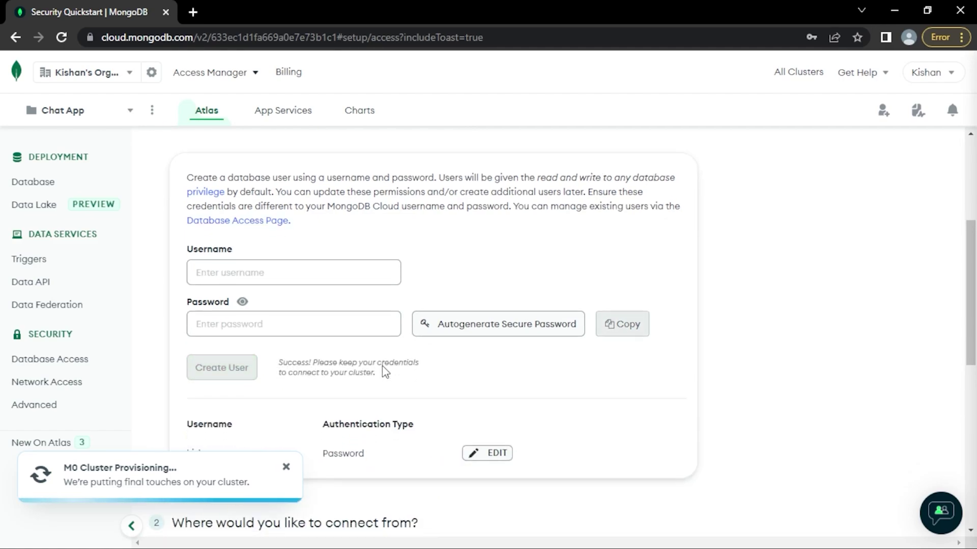
# Allow the current IP address and 0.0.0.0/0, then finish setup and go to Databases.
pyautogui.scroll(-5, 381, 371)
pyautogui.scroll(-2, 334, 334)
pyautogui.click(281, 340)
pyautogui.click(582, 348)
pyautogui.click(256, 358)
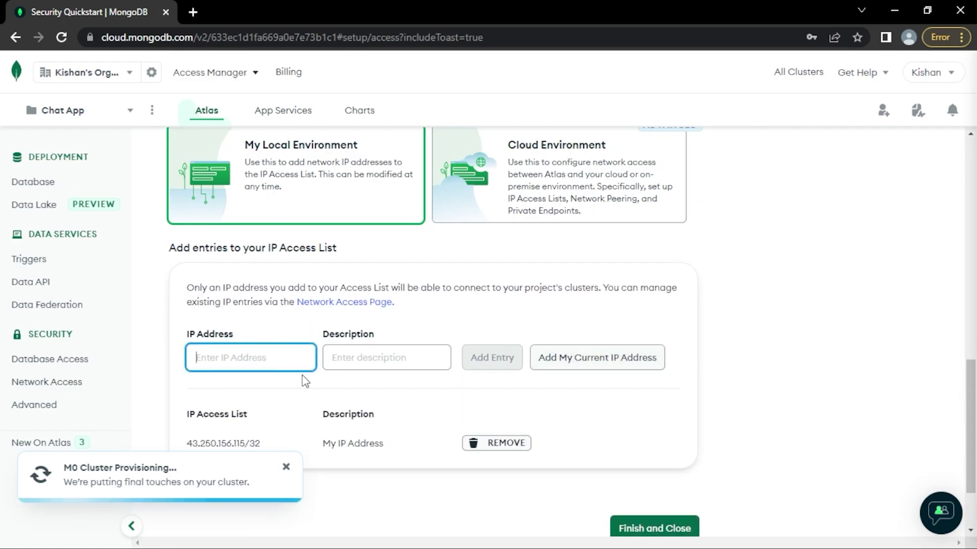
pyautogui.write('0.0.0.0/0')
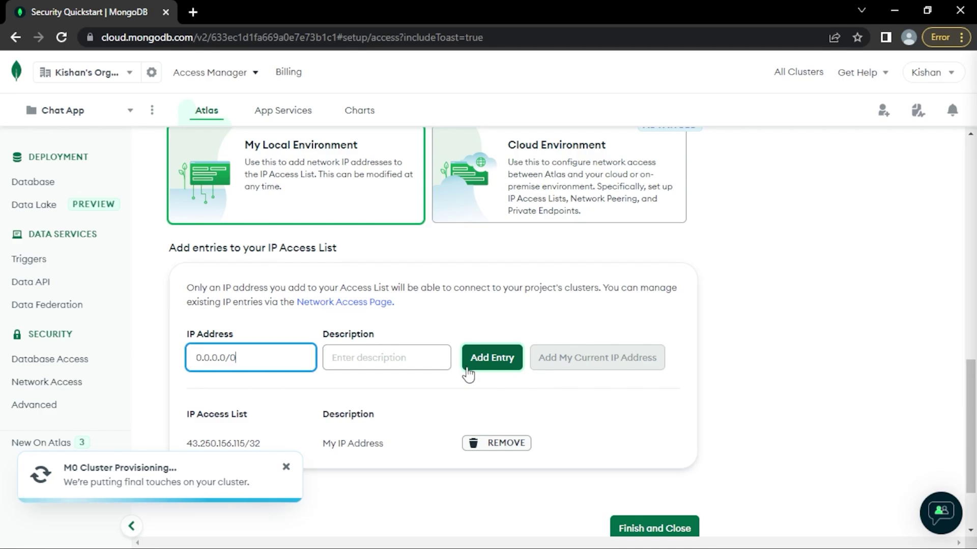
pyautogui.click(491, 358)
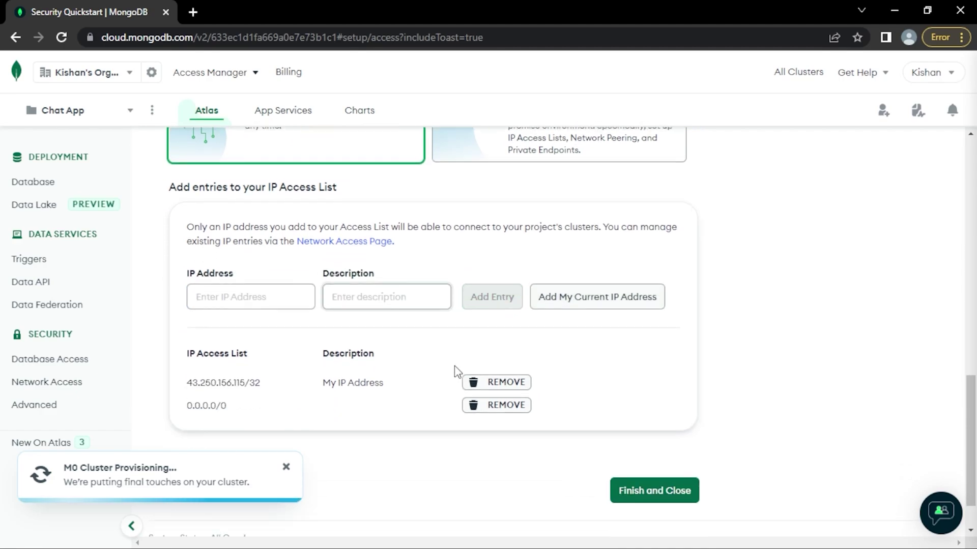
pyautogui.scroll(-2, 458, 366)
pyautogui.click(650, 437)
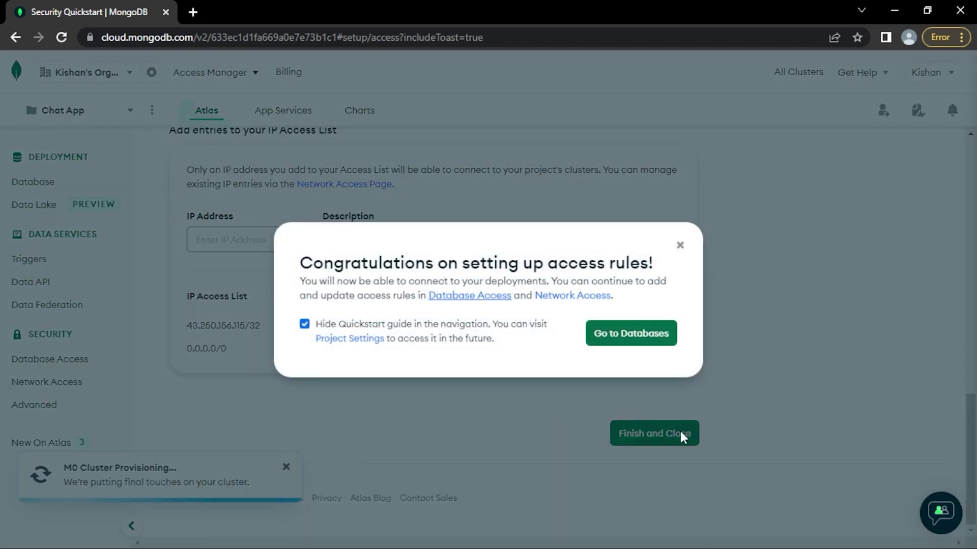
pyautogui.click(619, 342)
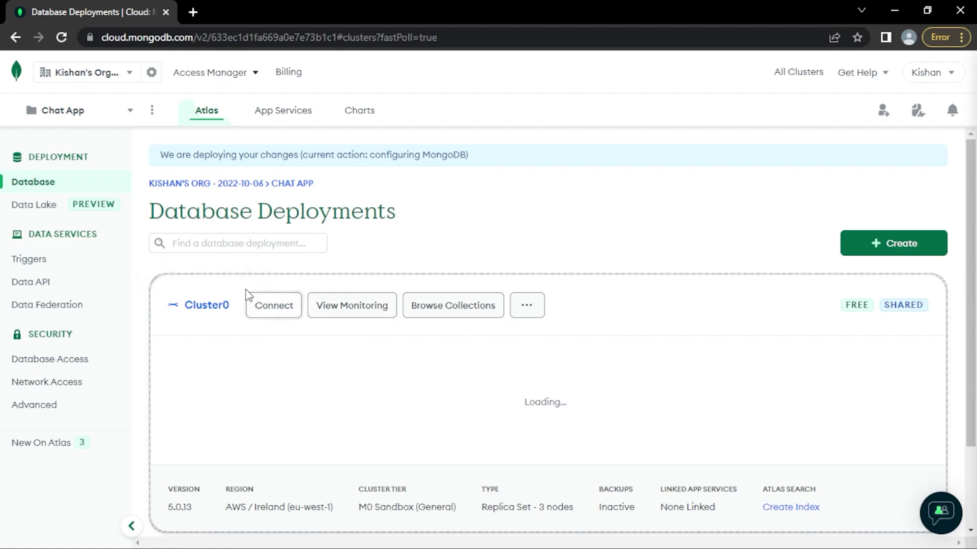
# Copy Cluster0's Node.js driver connection string from the Connect to Cluster0 dialog.
pyautogui.click(269, 307)
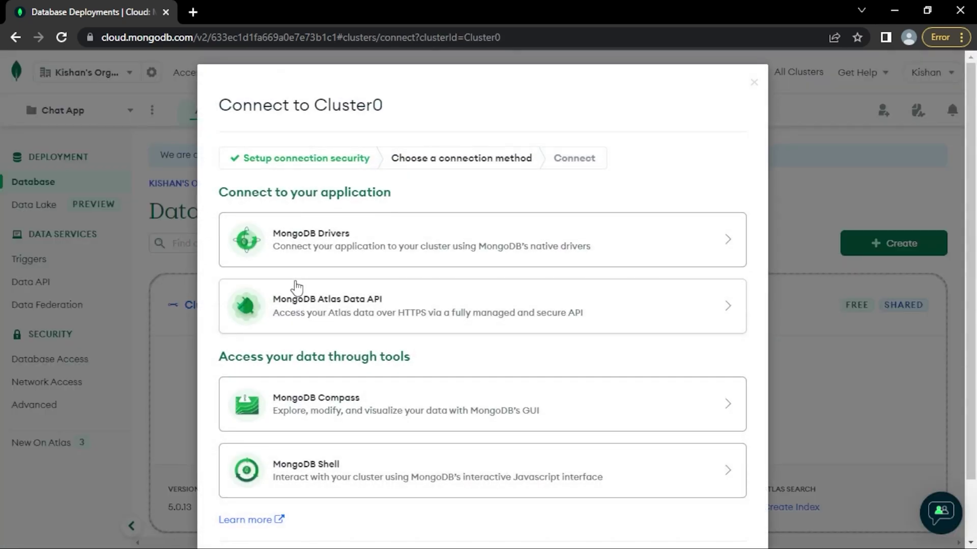
pyautogui.click(318, 247)
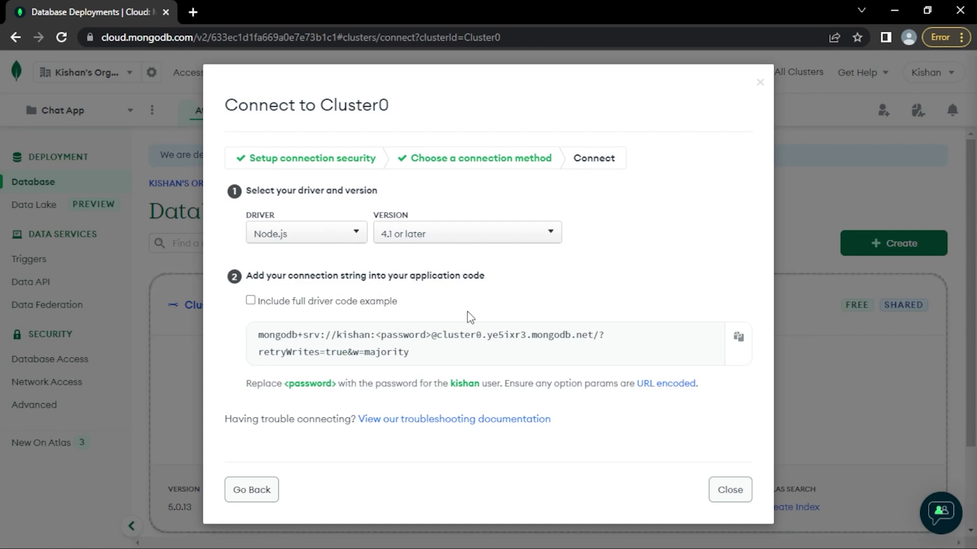
pyautogui.moveTo(427, 356); pyautogui.dragTo(334, 335)
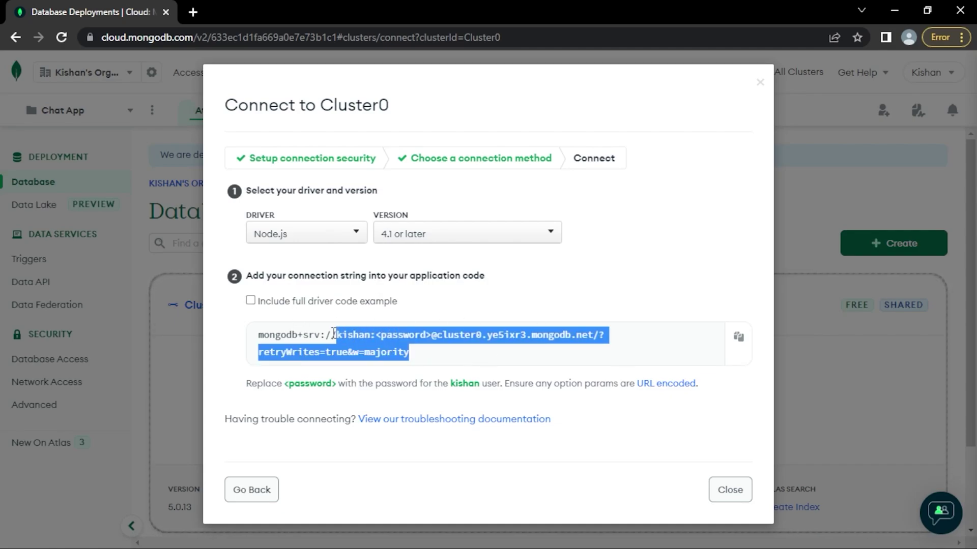
pyautogui.click(426, 351)
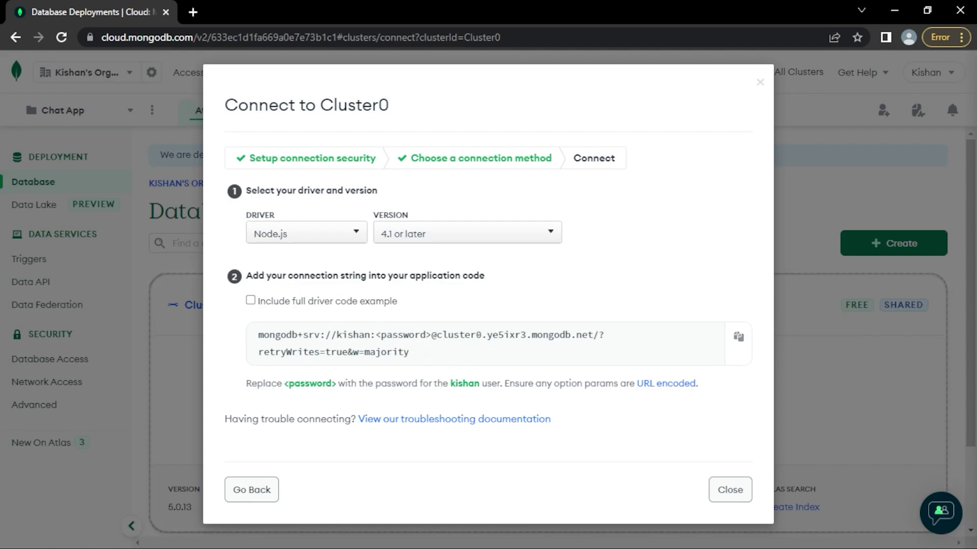
pyautogui.click(191, 13)
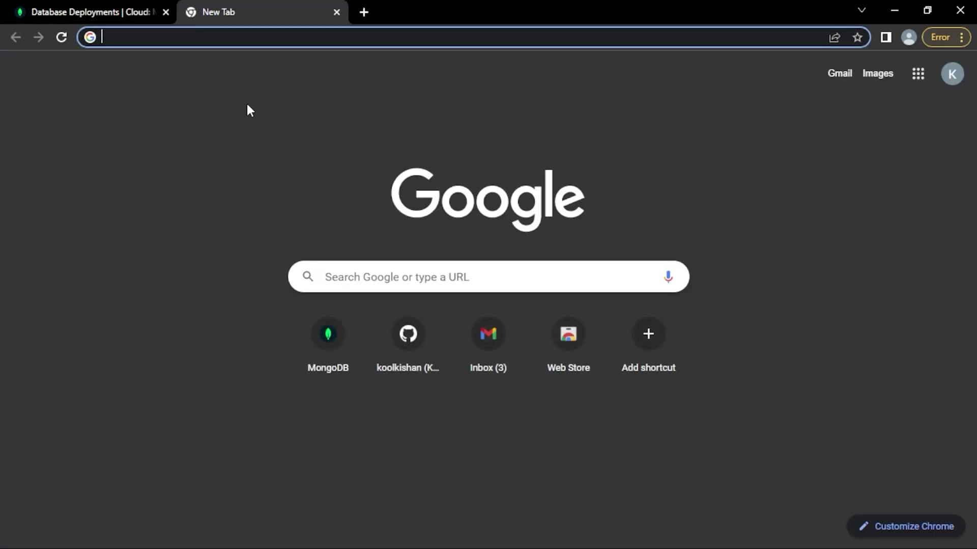
# Go to the Heroku home page and open the sign-up form.
pyautogui.write('her')
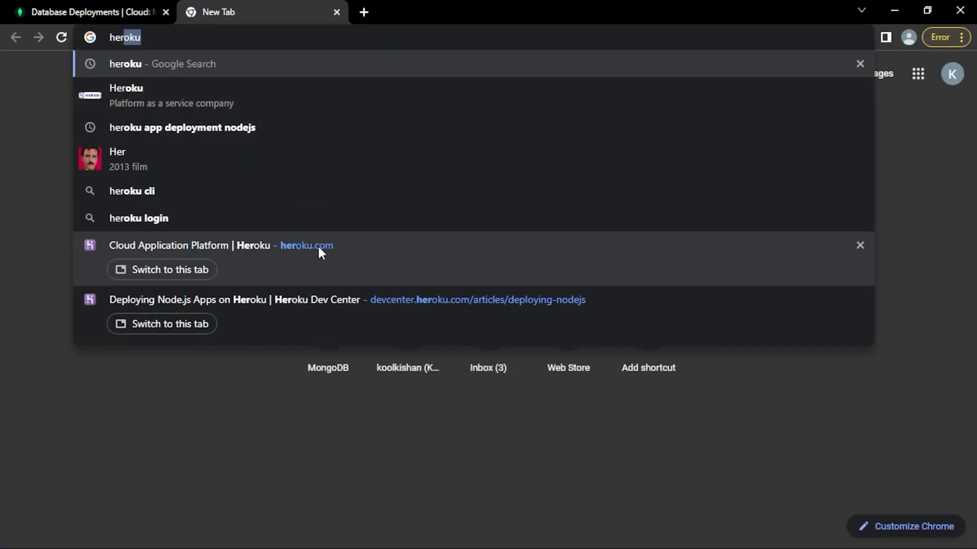
pyautogui.click(318, 245)
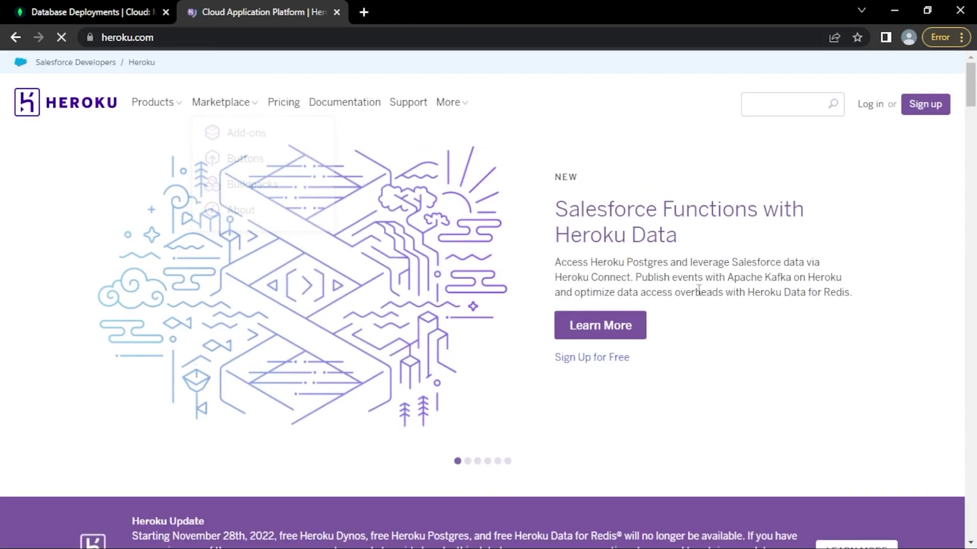
pyautogui.click(916, 103)
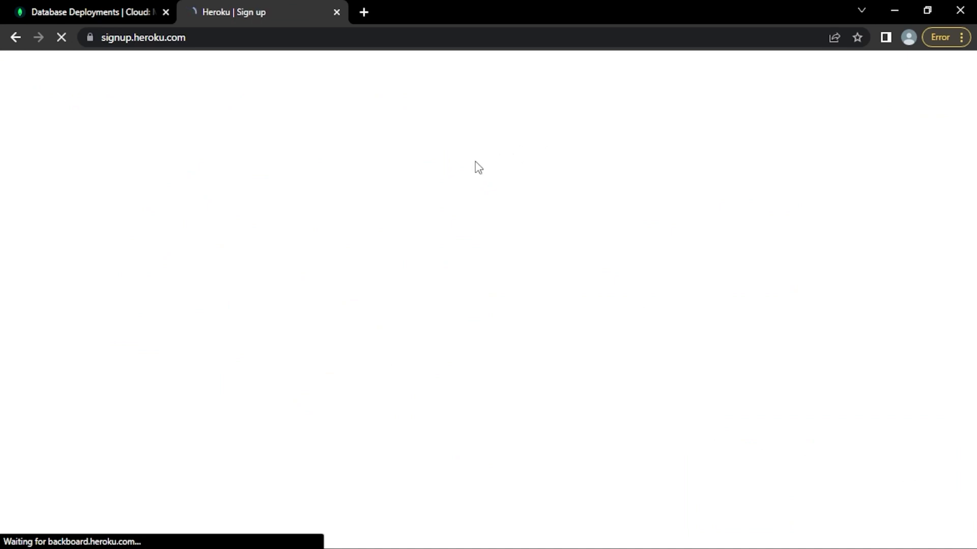
pyautogui.scroll(-6, 432, 185)
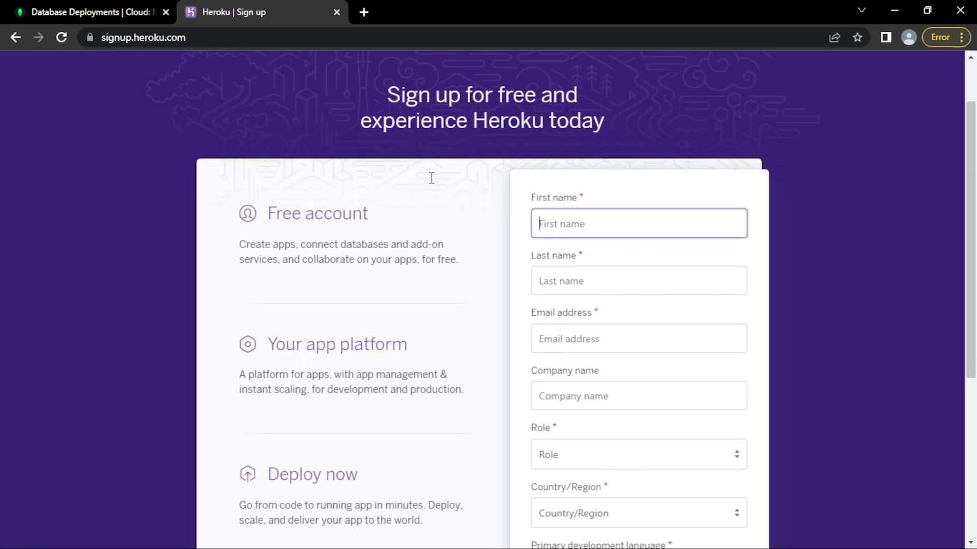
pyautogui.scroll(5, 458, 186)
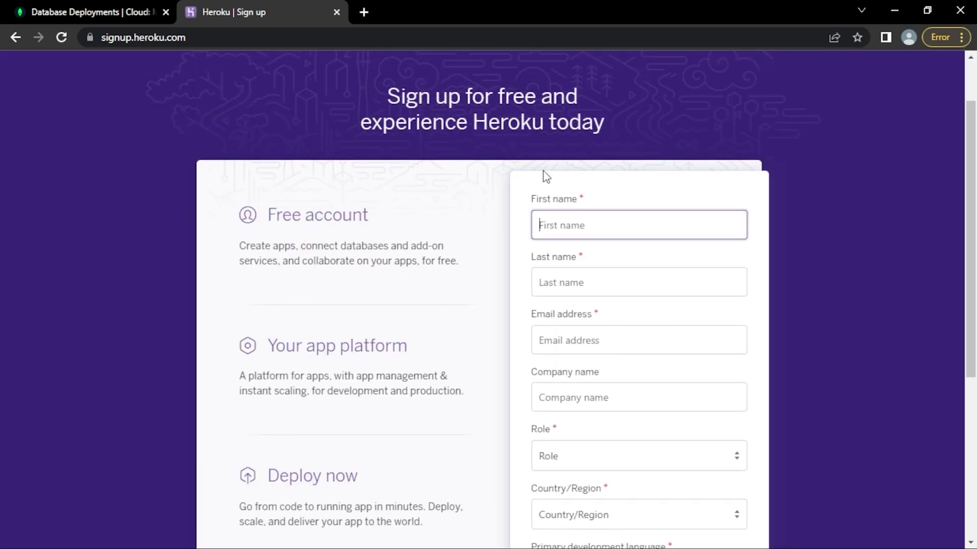
# Fill in the first name, last name, e-mail address and company name on the sign-up form.
pyautogui.write('Kishan')
pyautogui.press('Tab')
pyautogui.write('D')
pyautogui.press('BackSpace')
pyautogui.write('Sheth')
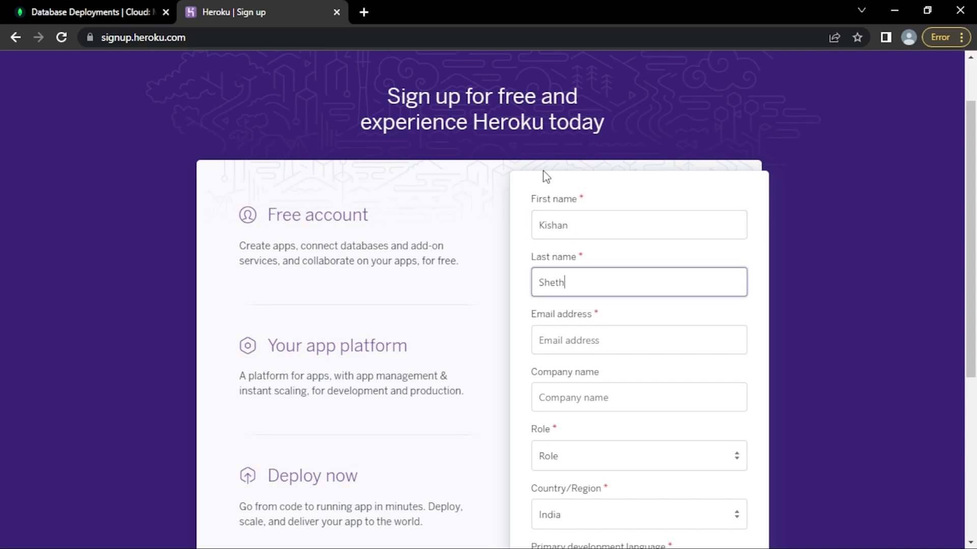
pyautogui.press('Tab')
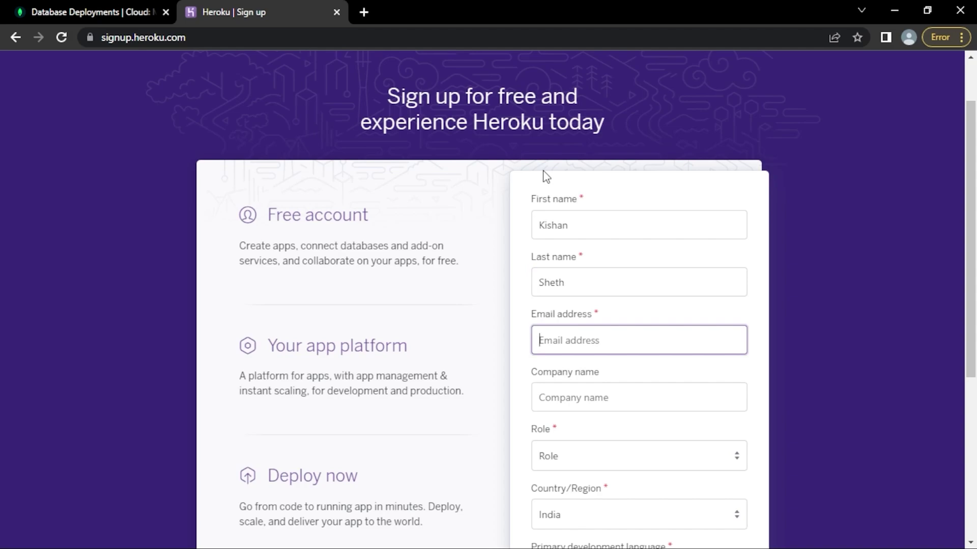
pyautogui.click(908, 38)
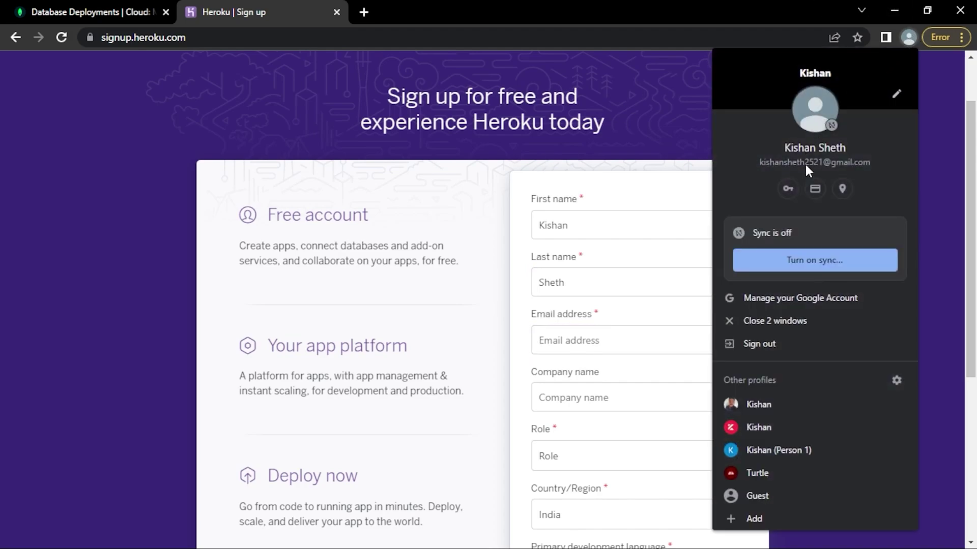
pyautogui.click(574, 337)
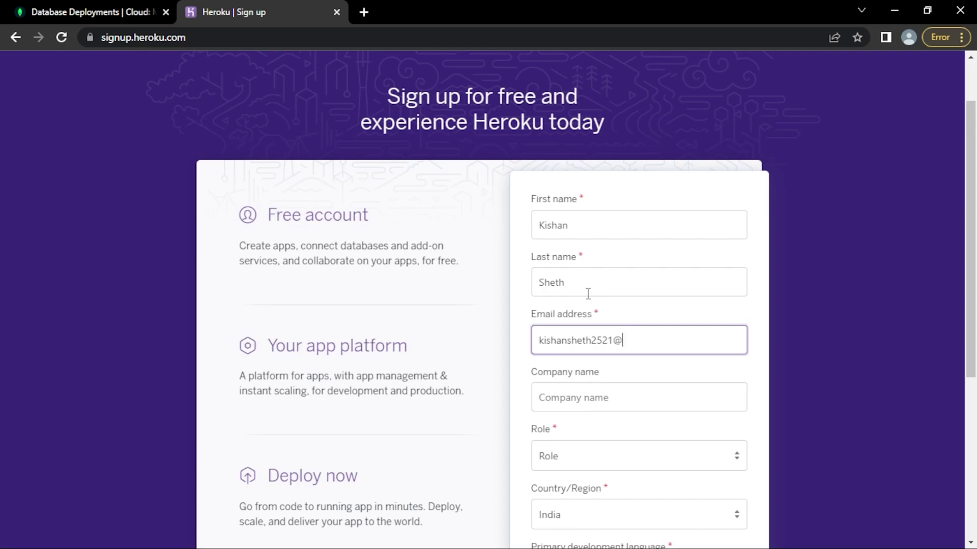
pyautogui.press('Tab')
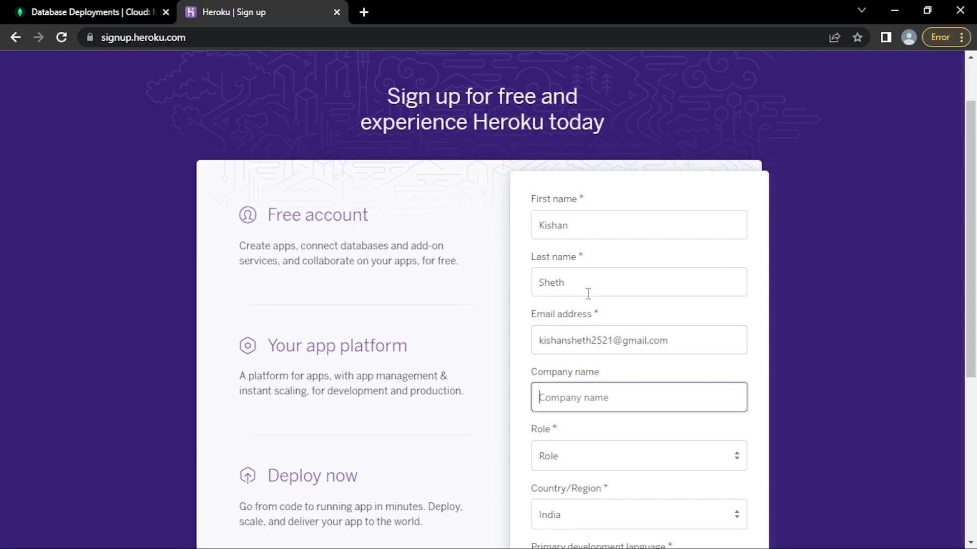
pyautogui.write('Youtube')
# Set role Hobbyist, country India and language Node.js, then create the free account.
pyautogui.press('Tab')
pyautogui.press('a')
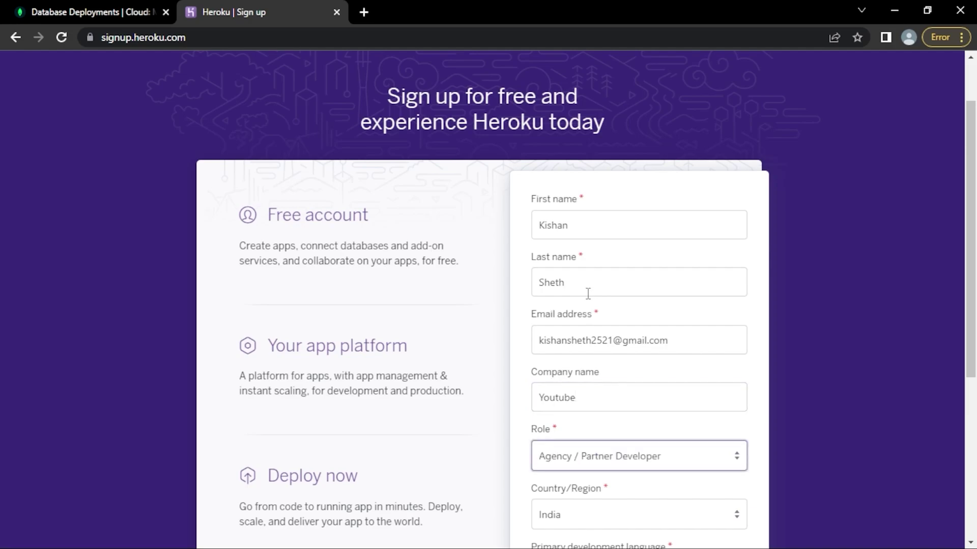
pyautogui.press('h')
pyautogui.press('p')
pyautogui.press('h')
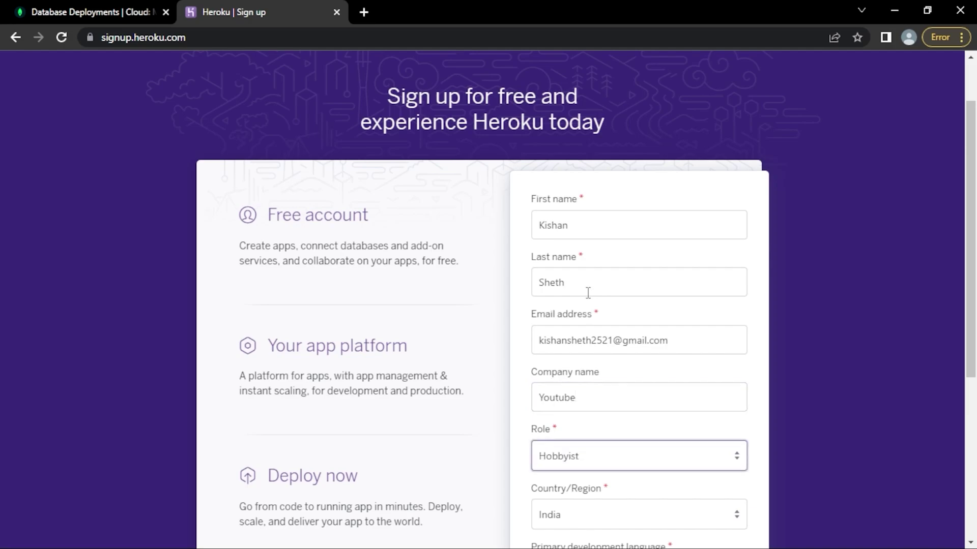
pyautogui.scroll(-5, 587, 294)
pyautogui.click(606, 239)
pyautogui.click(605, 239)
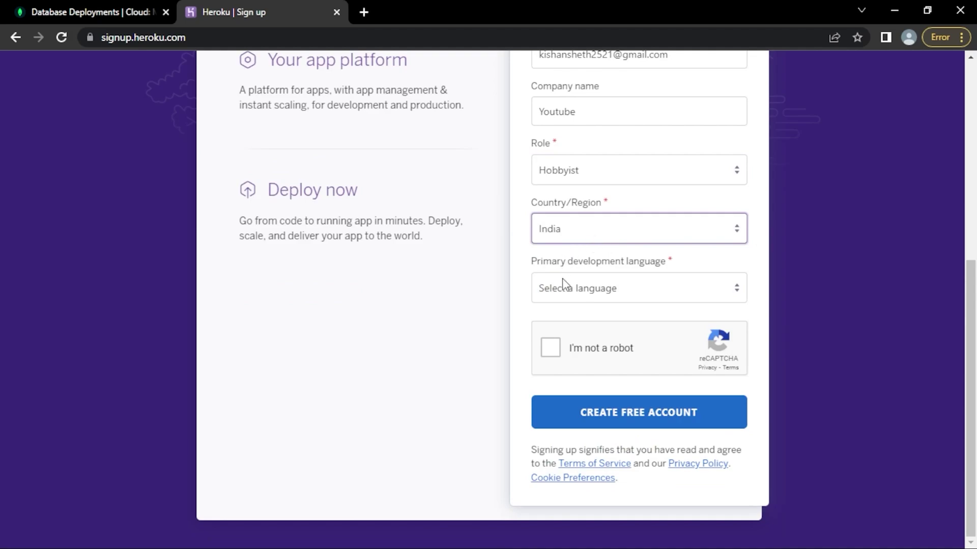
pyautogui.click(563, 288)
pyautogui.click(596, 368)
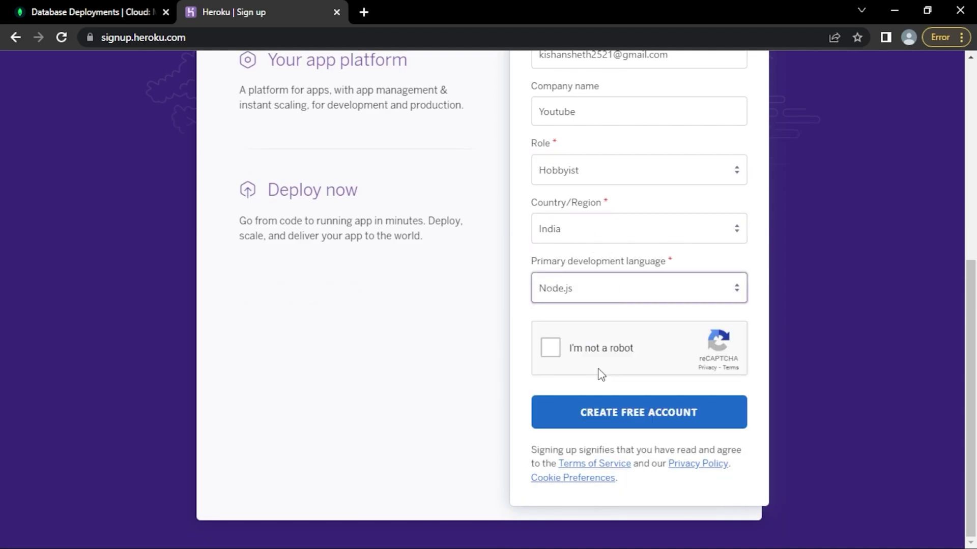
pyautogui.click(629, 416)
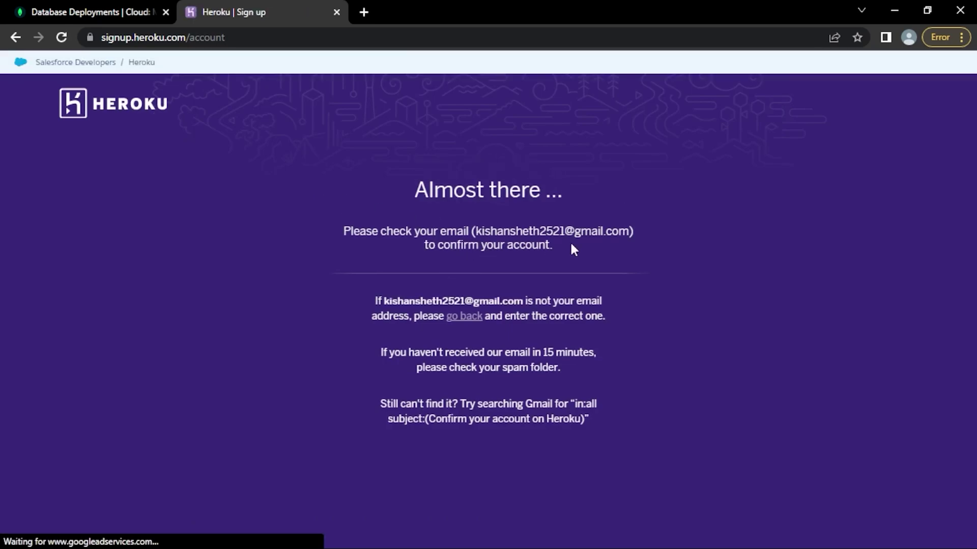
# Open Gmail in a new tab, refresh the inbox, and follow the 'Confirm your account on Heroku' link.
pyautogui.click(363, 12)
pyautogui.write('ma')
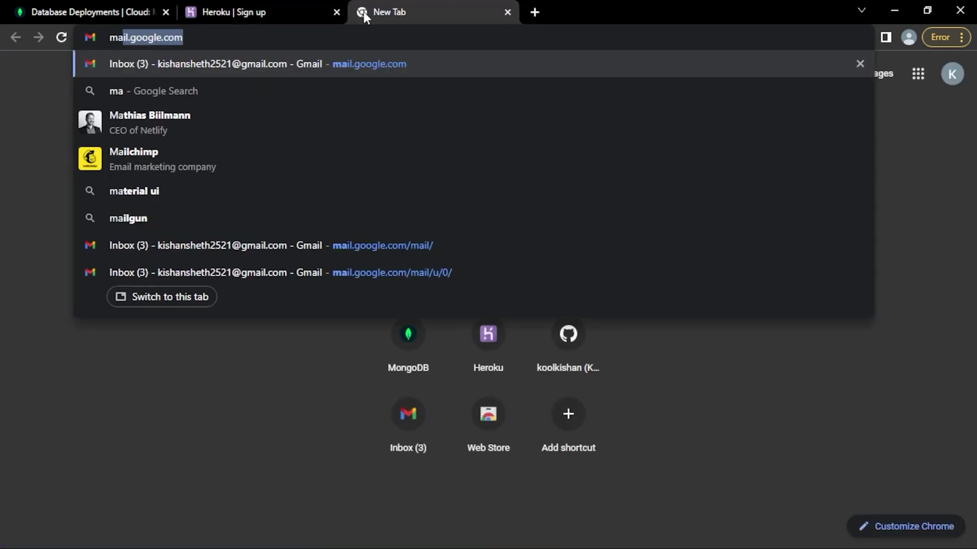
pyautogui.press('Return')
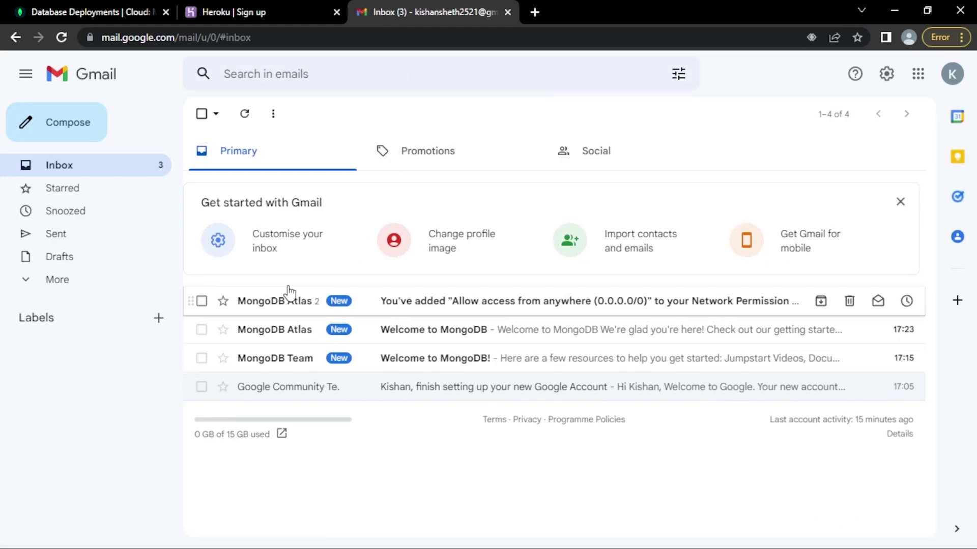
pyautogui.click(62, 37)
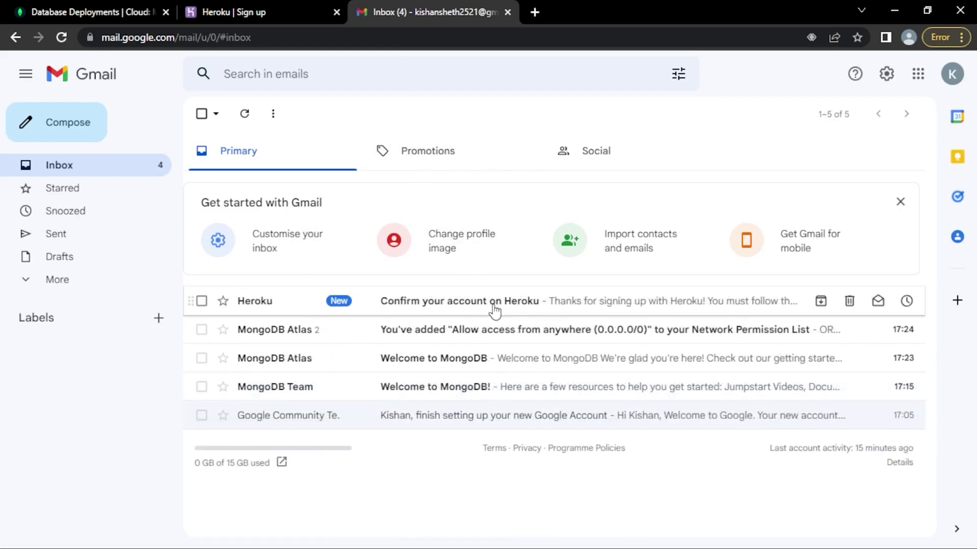
pyautogui.click(493, 311)
pyautogui.click(466, 370)
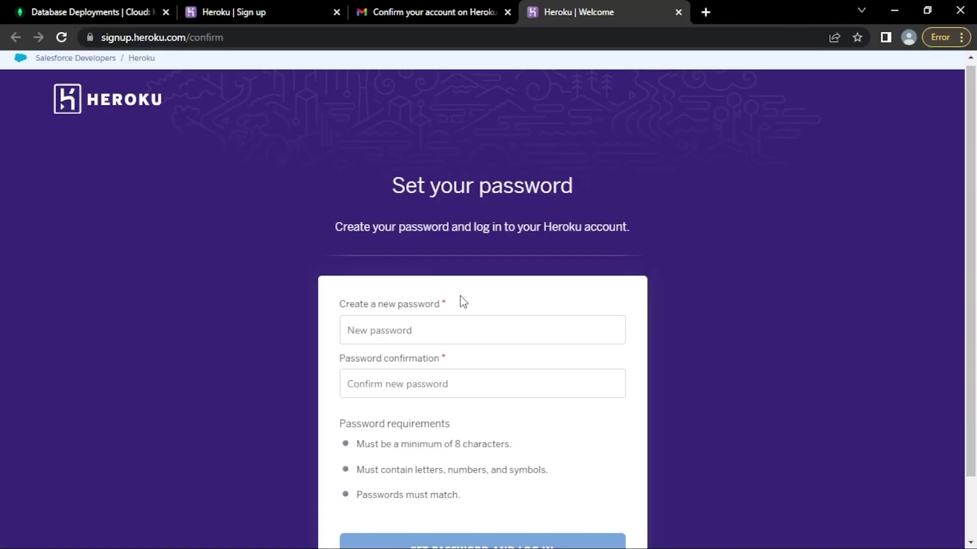
pyautogui.press('F12')
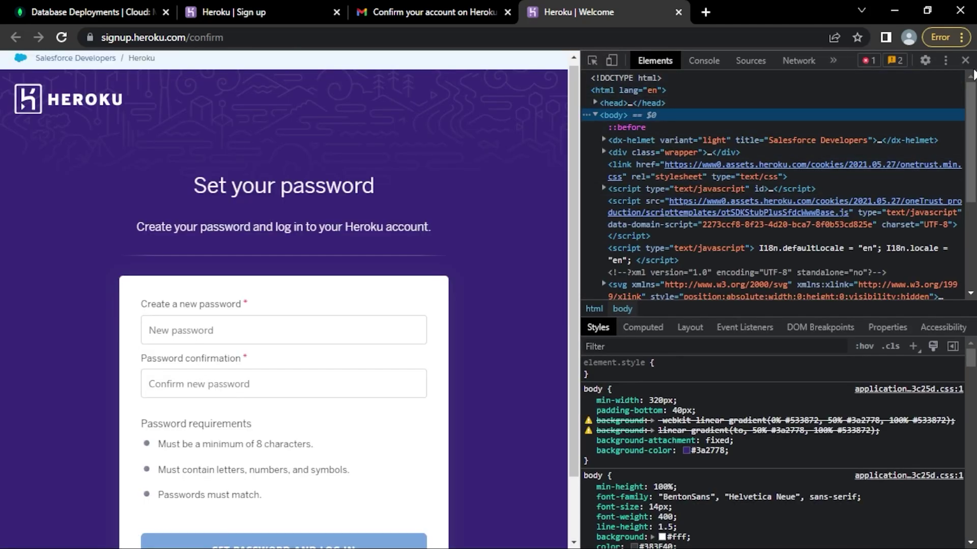
# Enter and confirm a new account password, log in, decline browser password saving, and proceed.
pyautogui.click(965, 60)
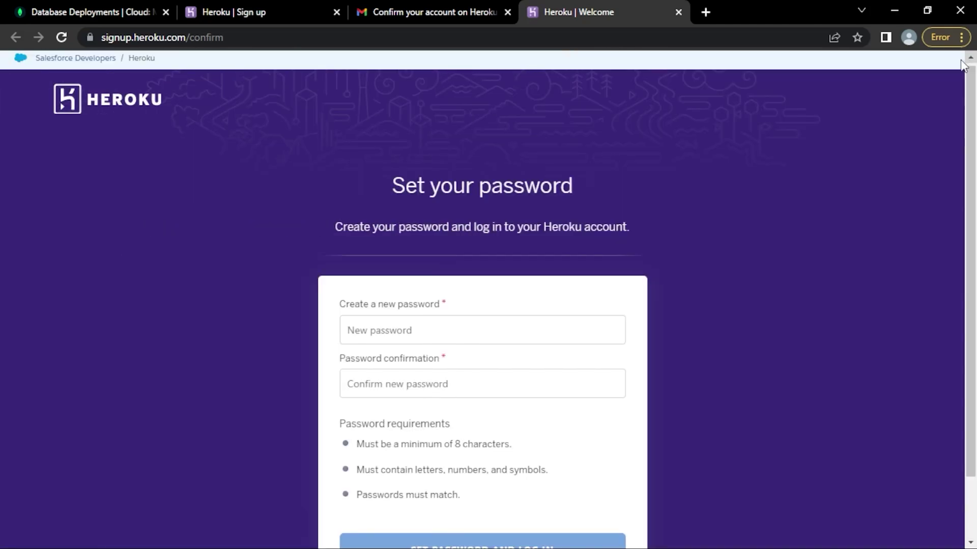
pyautogui.click(507, 329)
pyautogui.write('•')
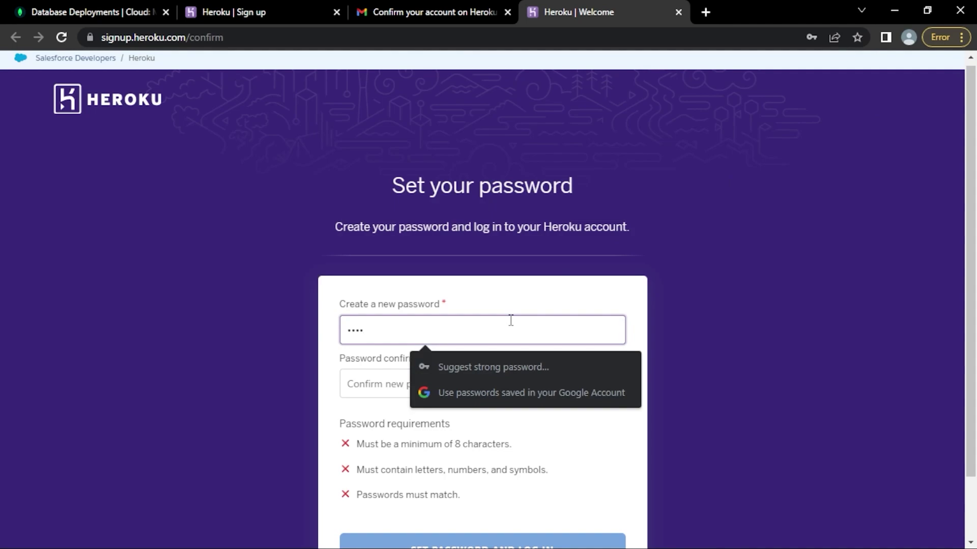
pyautogui.write('••••••••••')
pyautogui.press('Tab')
pyautogui.write('•')
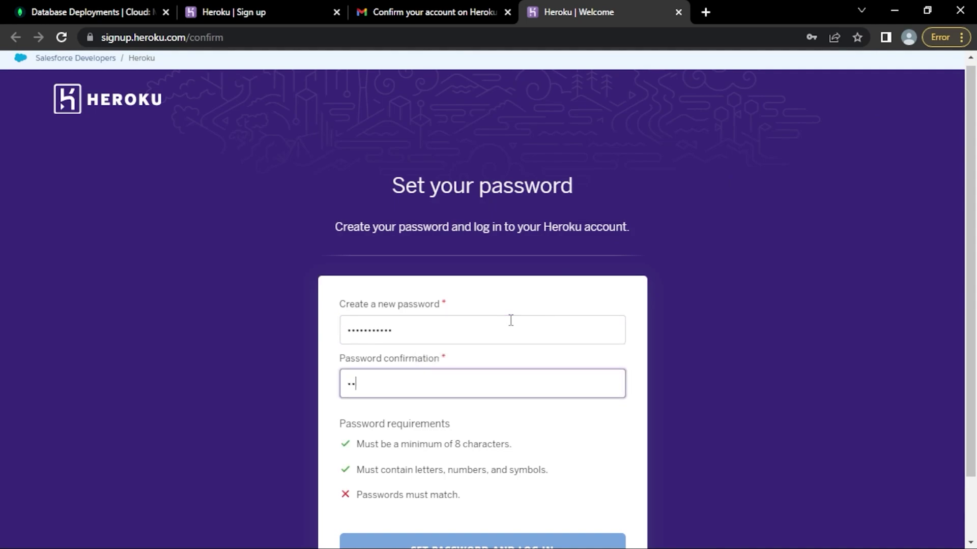
pyautogui.write('••••••••••')
pyautogui.scroll(-2, 511, 319)
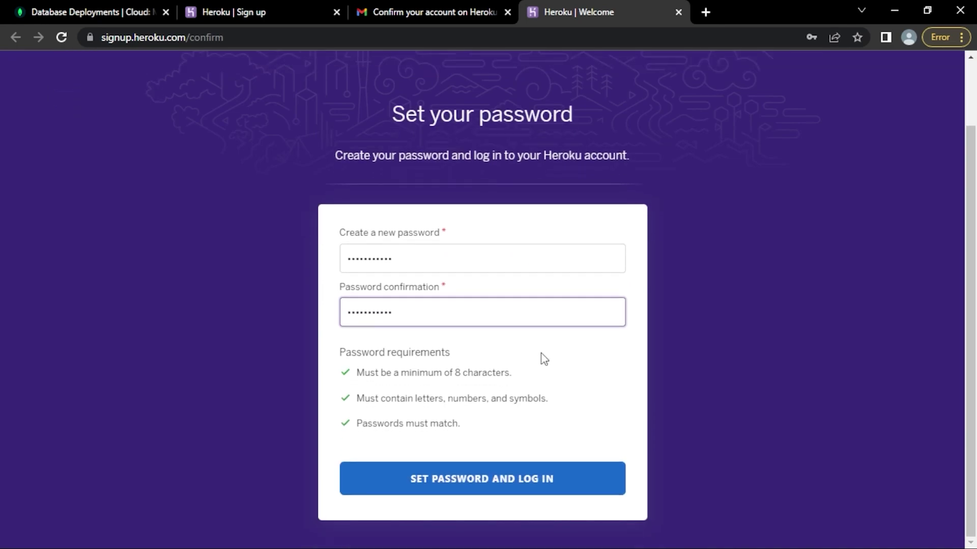
pyautogui.click(519, 489)
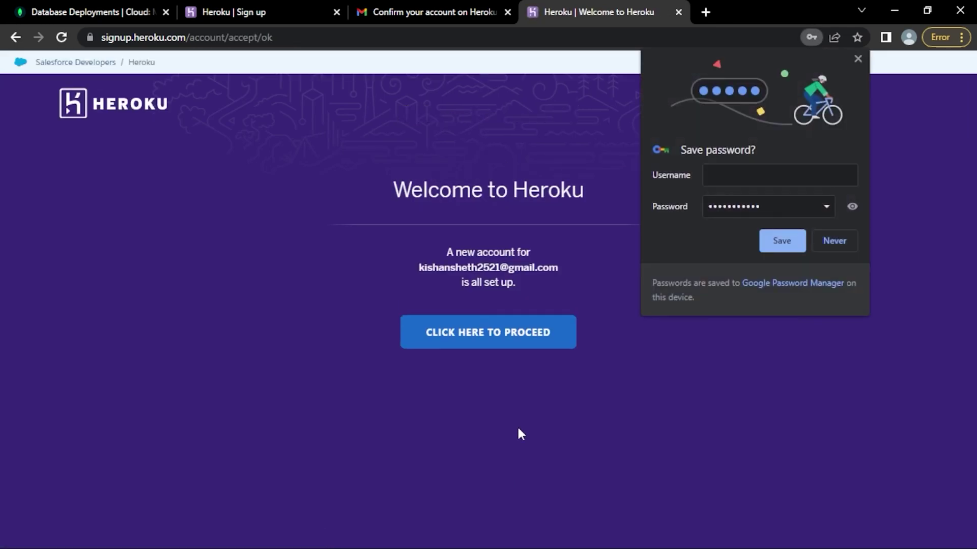
pyautogui.click(508, 338)
pyautogui.click(837, 244)
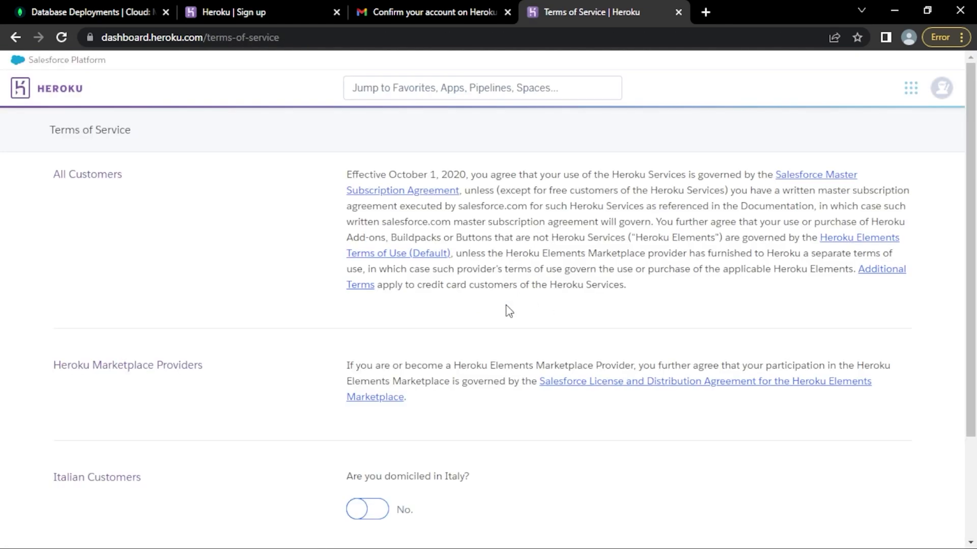
# Accept the terms of service and create app 'chat-app-kishan' in the United States region.
pyautogui.scroll(-3, 410, 493)
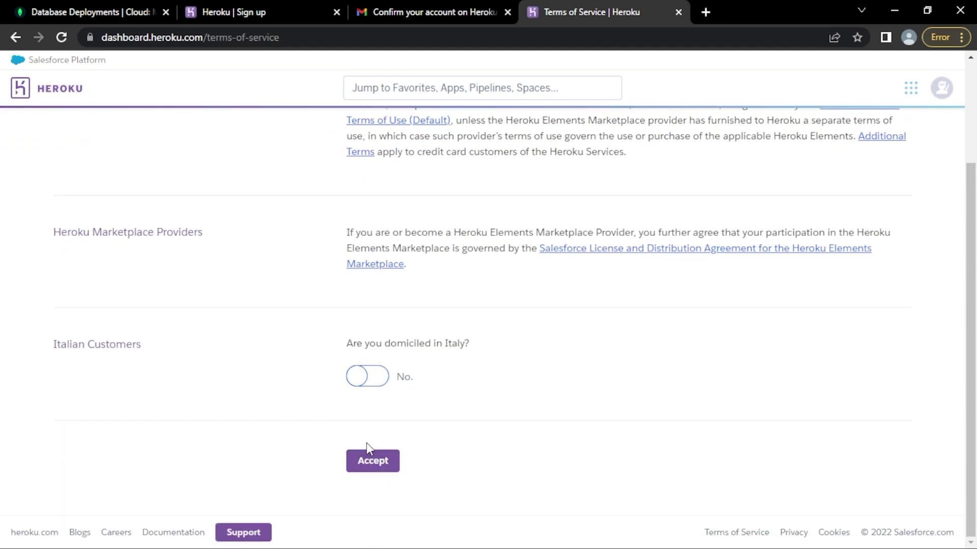
pyautogui.click(367, 457)
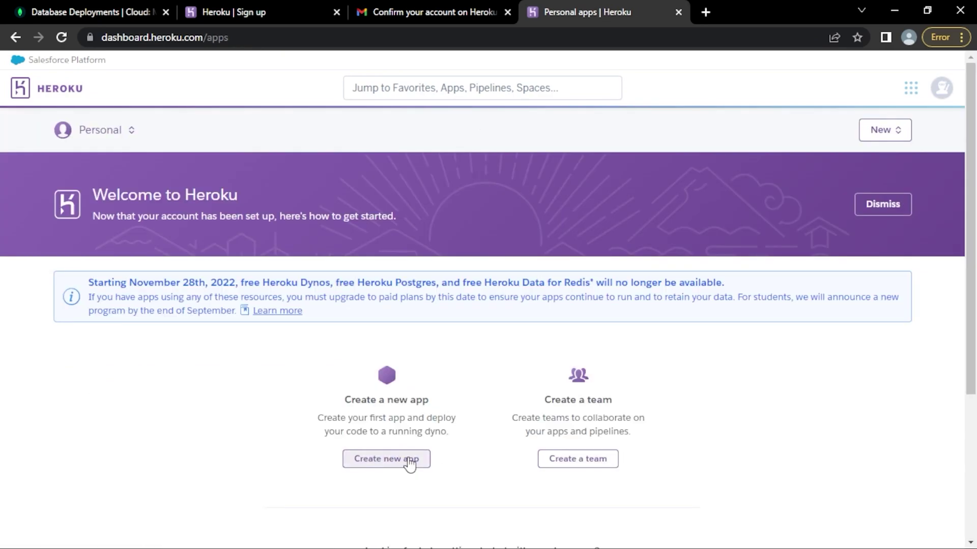
pyautogui.scroll(-3, 407, 465)
pyautogui.click(401, 321)
pyautogui.click(318, 212)
pyautogui.write('chat-app-kishan')
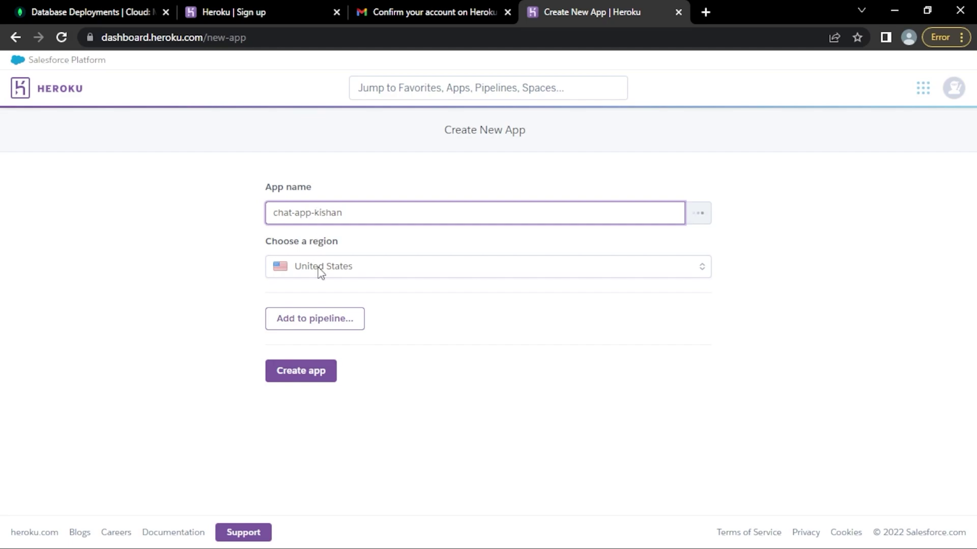
pyautogui.click(300, 390)
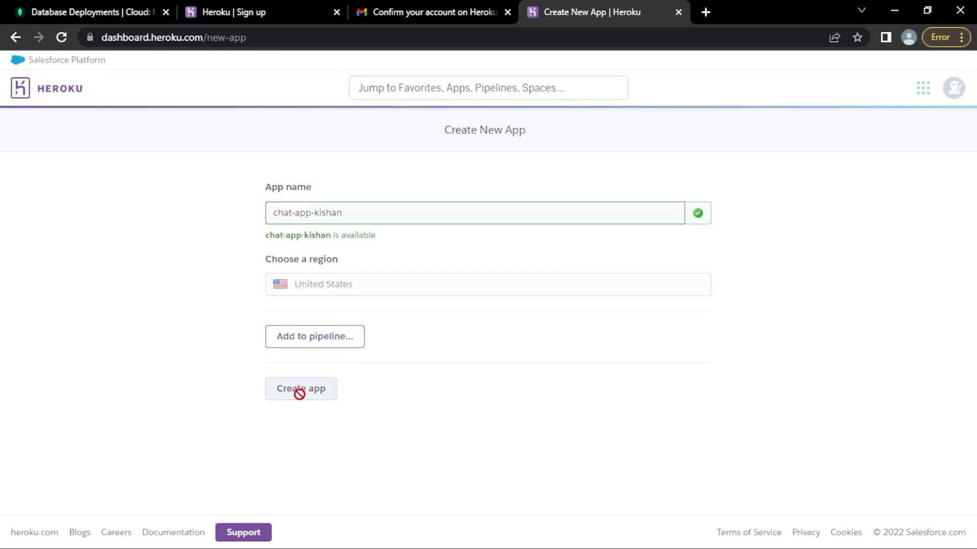
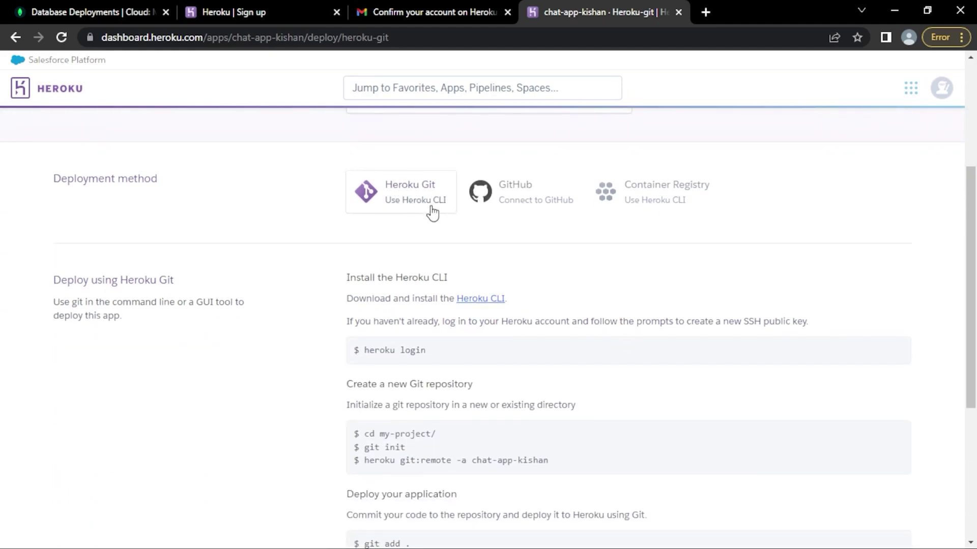
pyautogui.scroll(-4, 402, 374)
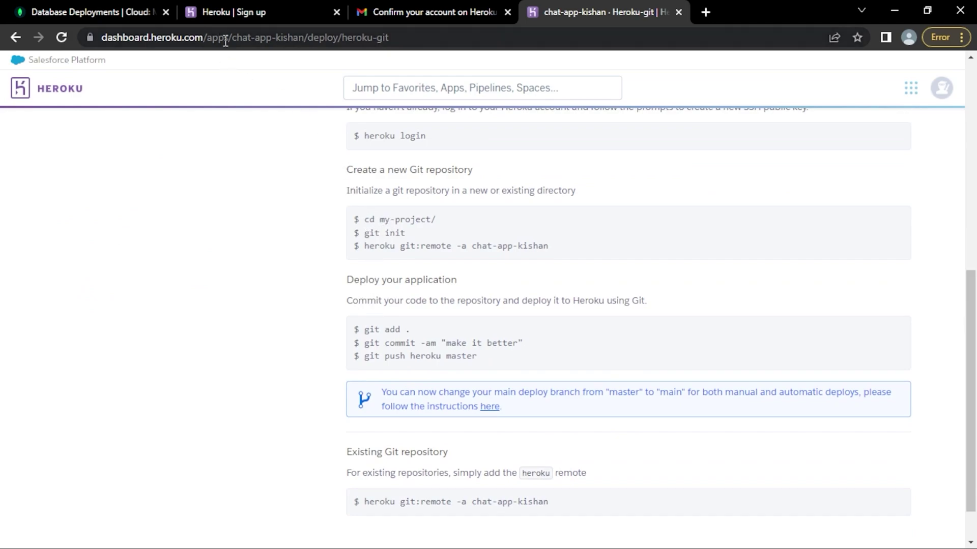
# Review the Heroku Git deploy steps, then copy Cluster0's Node.js connection string from MongoDB Atlas.
pyautogui.click(122, 6)
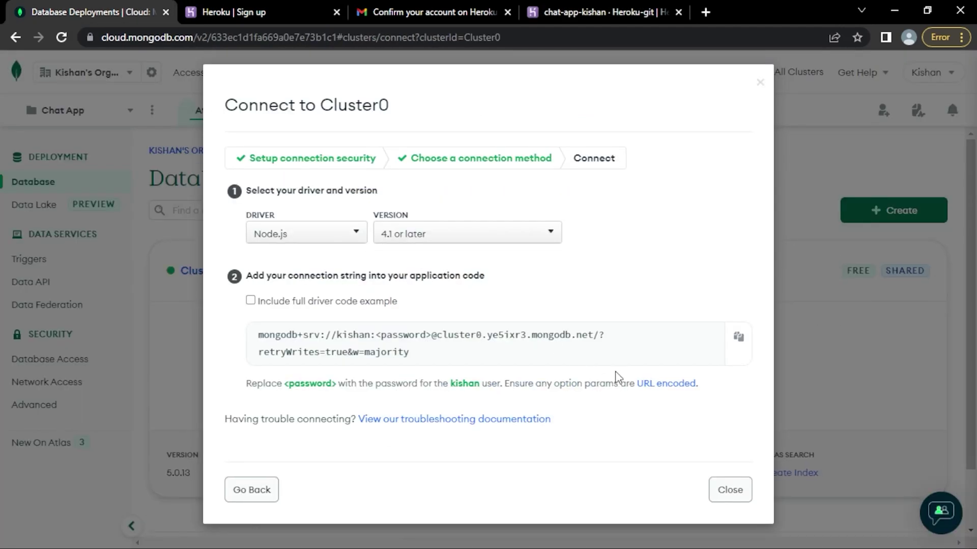
pyautogui.click(740, 338)
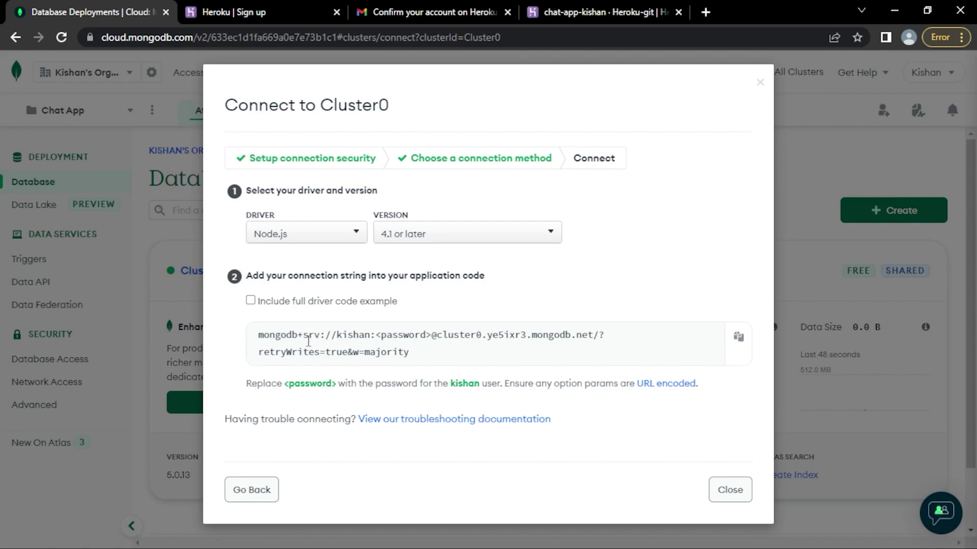
# Expand the server folder in VS Code and open its .env file.
pyautogui.hotkey('alt', 'Tab')
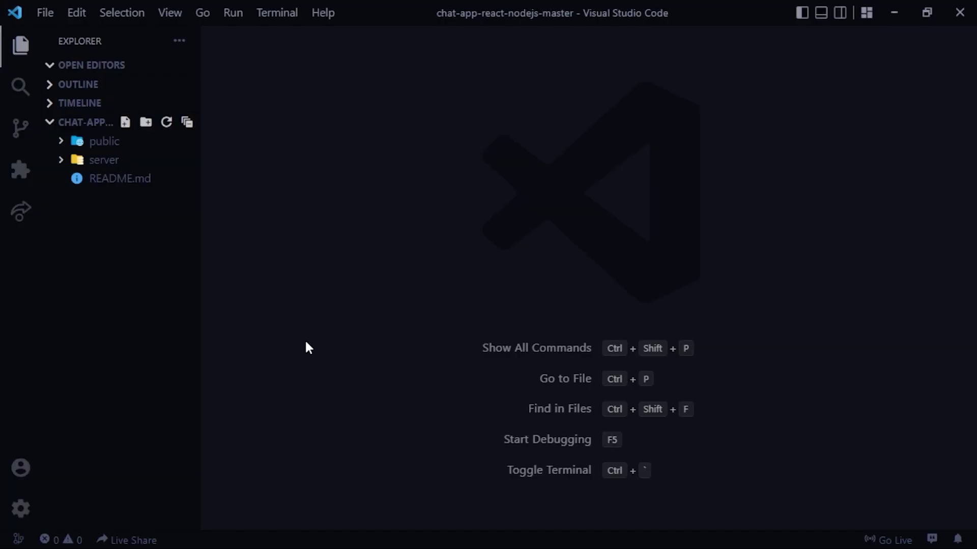
pyautogui.click(90, 162)
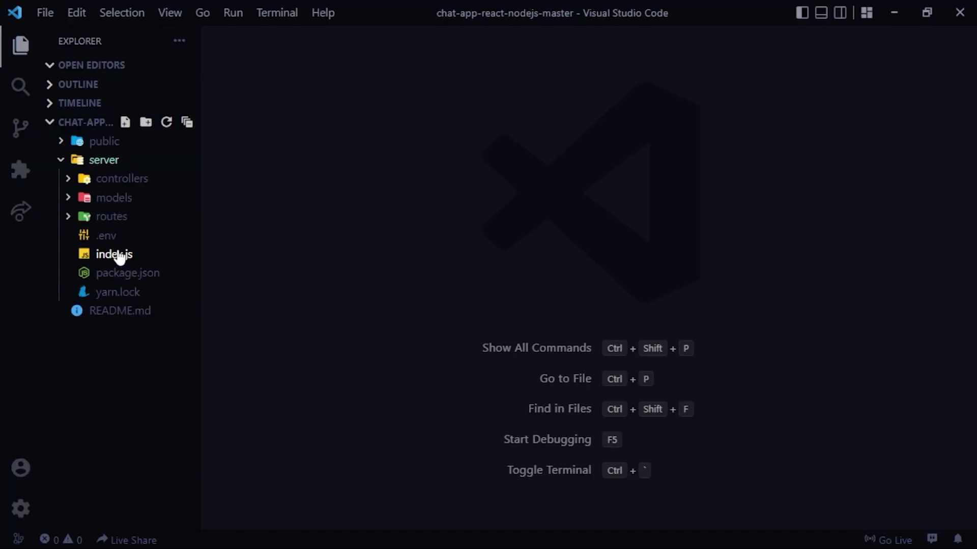
pyautogui.click(120, 255)
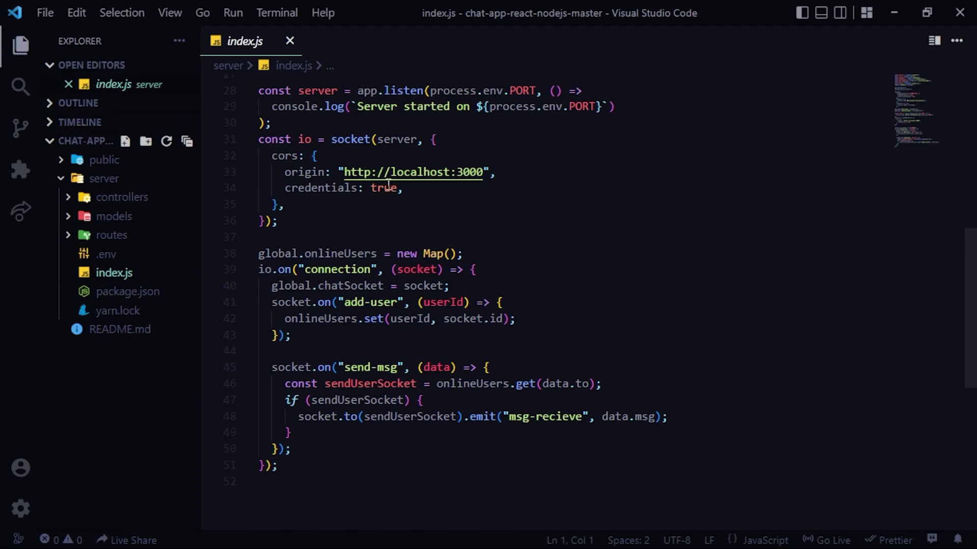
pyautogui.click(107, 254)
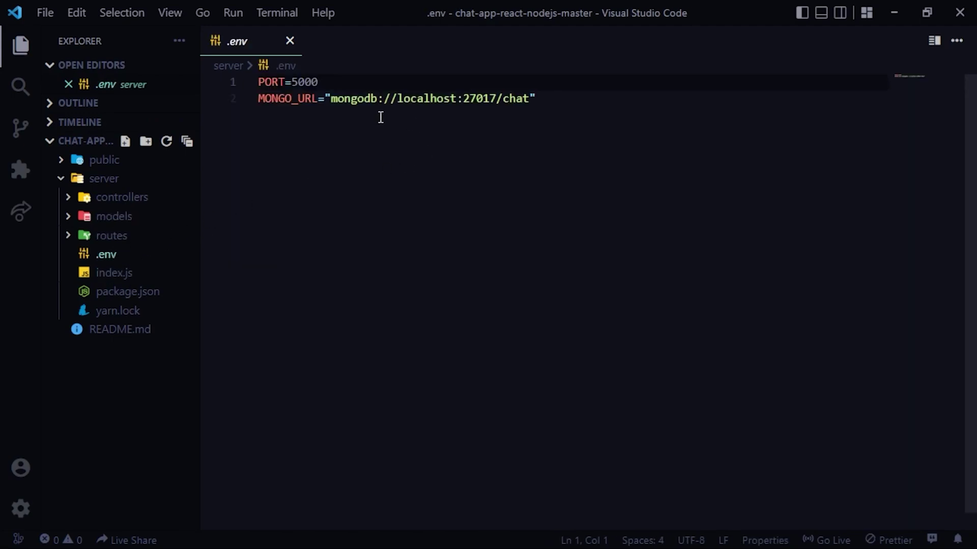
# Replace MONGO_URL with the Atlas connection string, fill in the database password, and save.
pyautogui.click(327, 100)
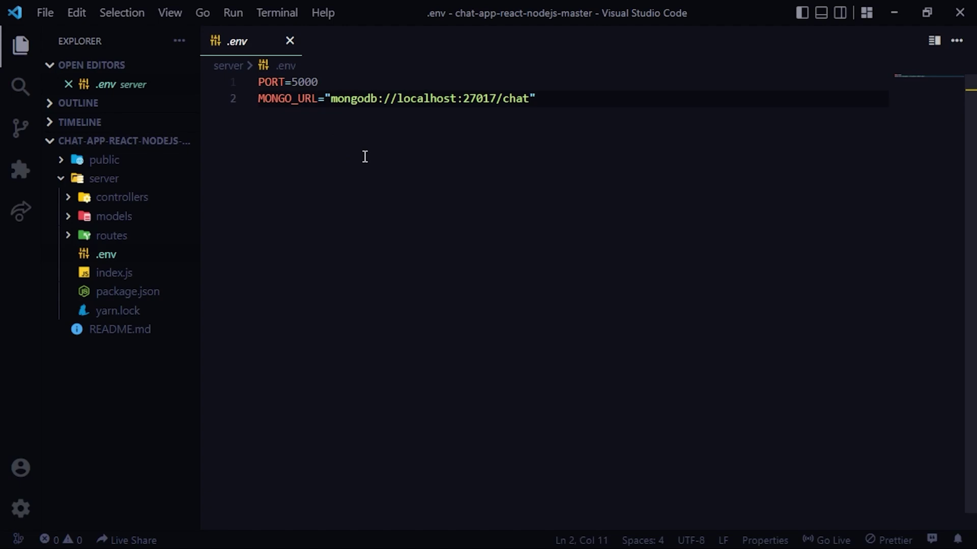
pyautogui.press('Right')
pyautogui.hotkey('shift', 'End')
pyautogui.hotkey('shift', 'Left')
pyautogui.hotkey('shift', 'Left')
pyautogui.hotkey('shift', 'Right')
pyautogui.hotkey('ctrl', 'v')
pyautogui.press('Left')
pyautogui.press('Left')
pyautogui.press('Left')
pyautogui.press('Left')
pyautogui.press('Left')
pyautogui.press('Left')
pyautogui.press('Left')
pyautogui.press('Left')
pyautogui.press('Left')
pyautogui.press('Left')
pyautogui.press('Left')
pyautogui.press('Left')
pyautogui.press('Left')
pyautogui.press('Left')
pyautogui.press('Left')
pyautogui.press('Left')
pyautogui.press('Left')
pyautogui.press('Left')
pyautogui.press('Left')
pyautogui.press('Left')
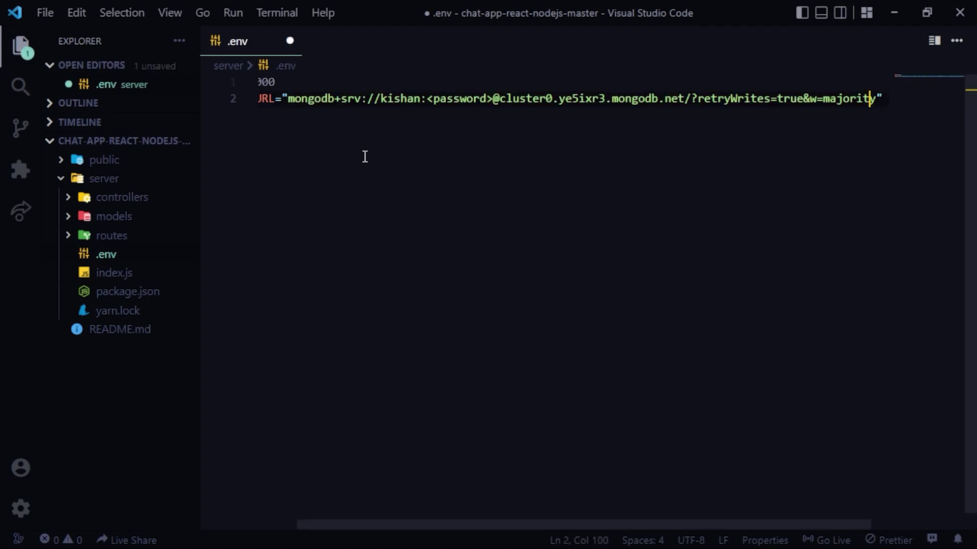
pyautogui.press('Left')
pyautogui.press('Left')
pyautogui.press('Left')
pyautogui.press('Left')
pyautogui.press('Left')
pyautogui.press('Left')
pyautogui.press('Left')
pyautogui.press('Left')
pyautogui.press('Left')
pyautogui.press('Left')
pyautogui.press('Left')
pyautogui.press('Left')
pyautogui.press('Left')
pyautogui.press('Left')
pyautogui.press('Left')
pyautogui.press('Left')
pyautogui.press('Left')
pyautogui.press('Left')
pyautogui.press('Left')
pyautogui.press('Left')
pyautogui.press('BackSpace')
pyautogui.press('BackSpace')
pyautogui.press('BackSpace')
pyautogui.press('BackSpace')
pyautogui.press('BackSpace')
pyautogui.press('BackSpace')
pyautogui.press('BackSpace')
pyautogui.press('BackSpace')
pyautogui.press('BackSpace')
pyautogui.press('BackSpace')
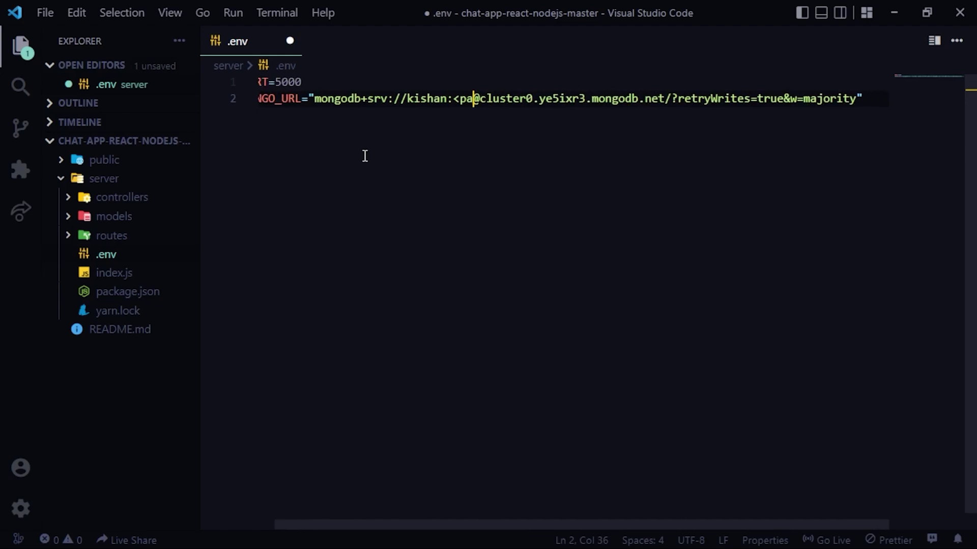
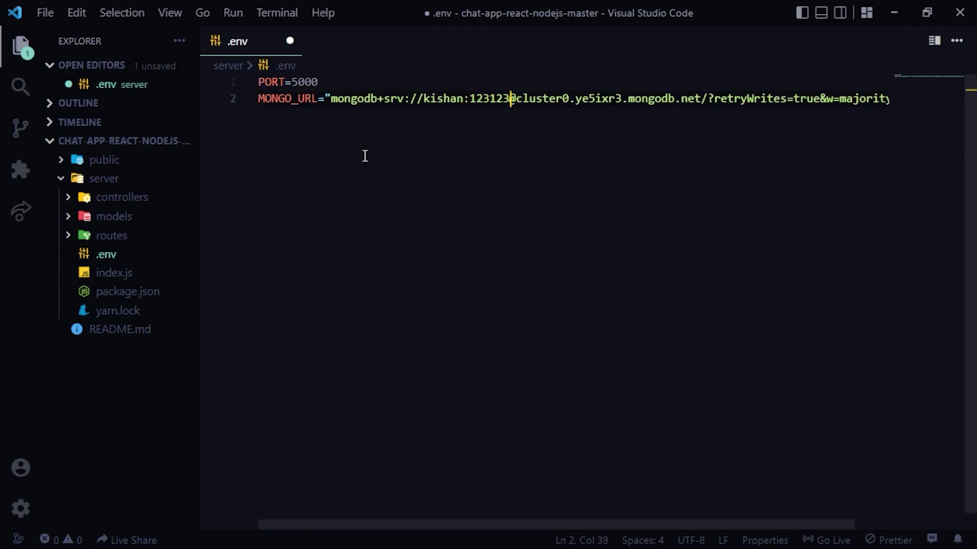
pyautogui.hotkey('ctrl', 's')
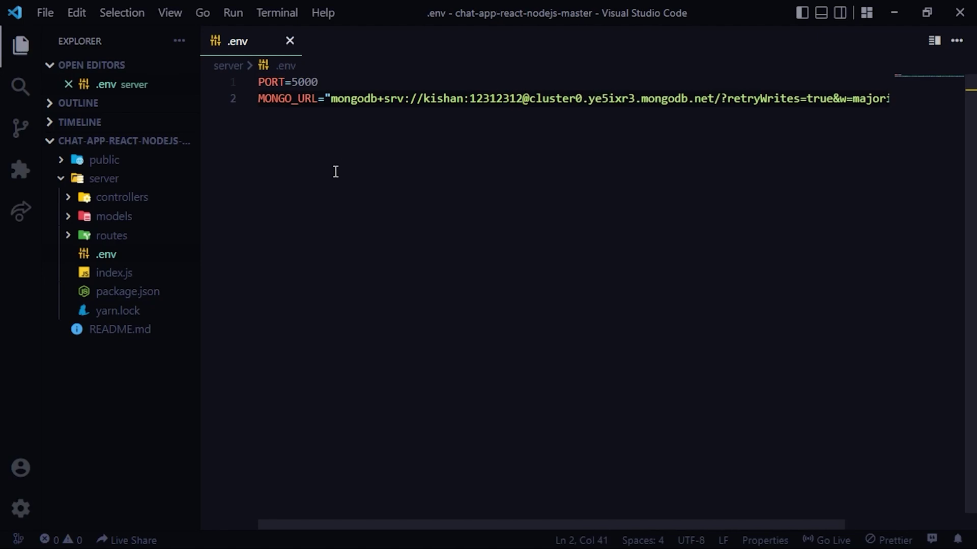
pyautogui.click(143, 274)
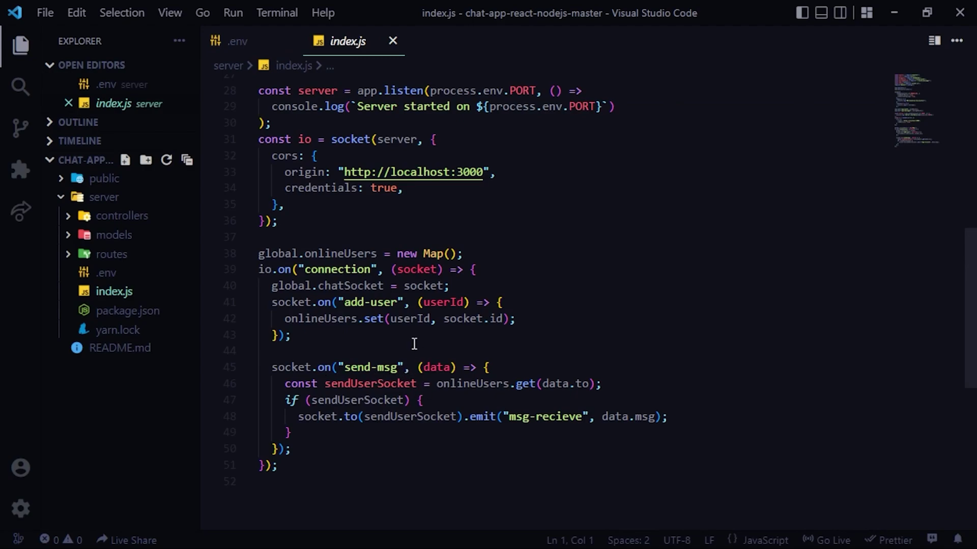
pyautogui.click(339, 173)
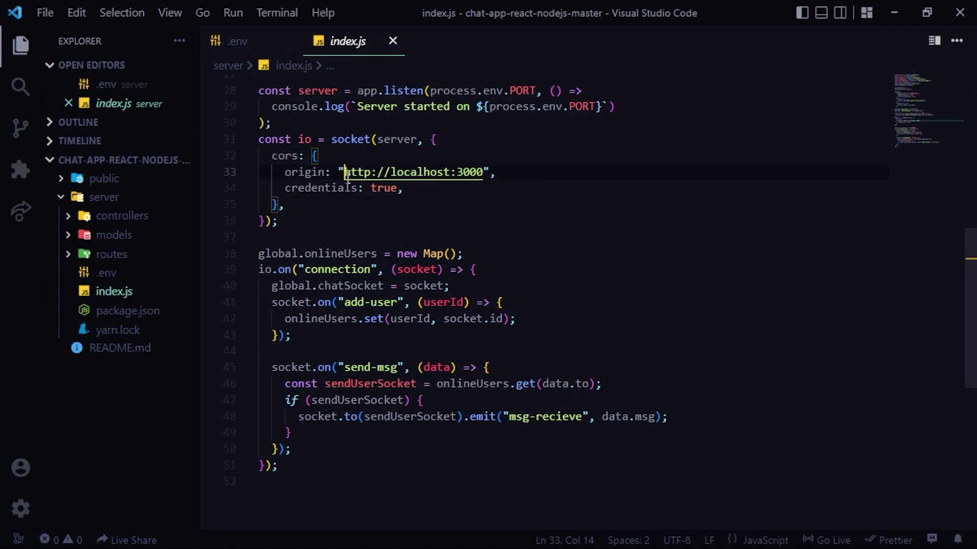
pyautogui.hotkey('shift', 'End')
pyautogui.hotkey('shift', 'Left')
pyautogui.hotkey('shift', 'Left')
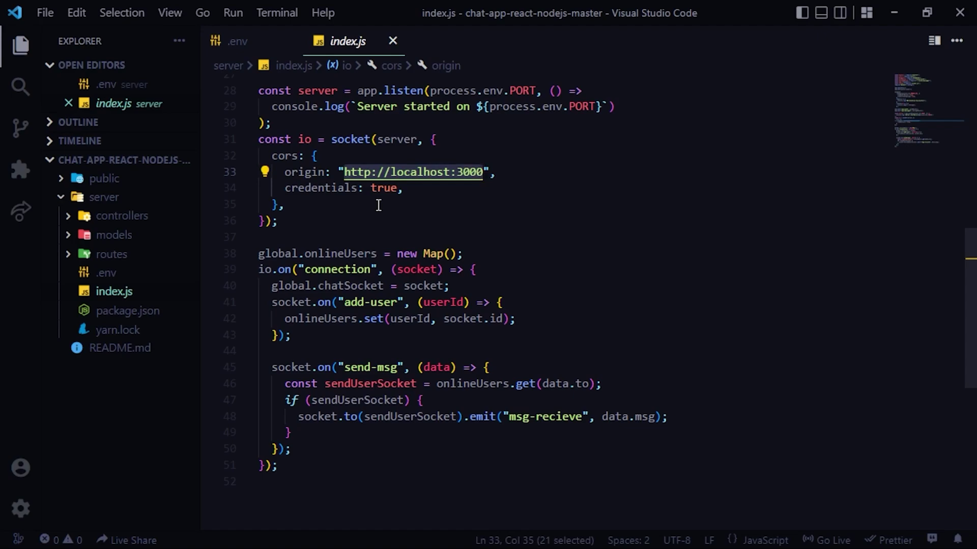
pyautogui.press('BackSpace')
pyautogui.press('BackSpace')
pyautogui.press('Return')
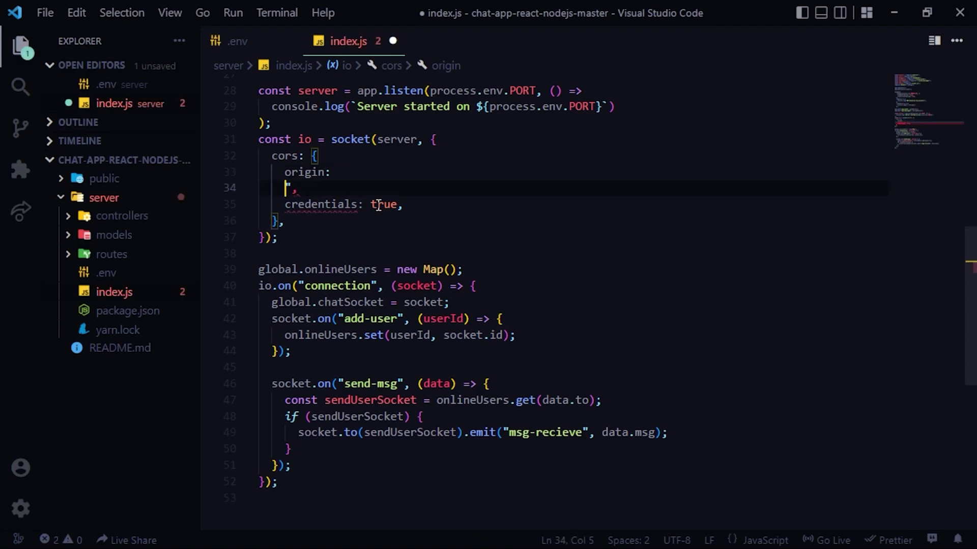
pyautogui.hotkey('ctrl', 'z')
pyautogui.hotkey('ctrl', 'z')
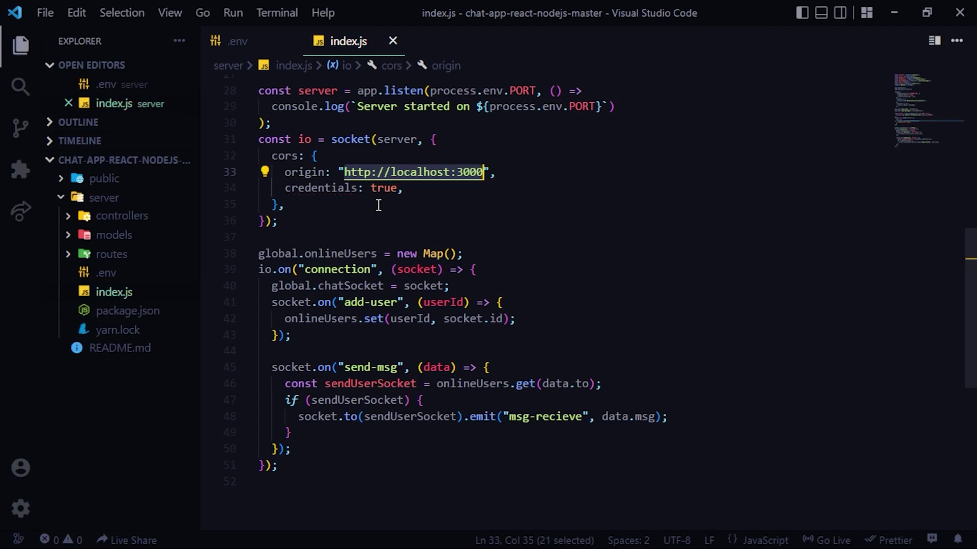
pyautogui.press('BackSpace')
pyautogui.click(251, 40)
pyautogui.moveTo(318, 120); pyautogui.dragTo(324, 125)
pyautogui.click(324, 125)
pyautogui.press('Return')
pyautogui.write('ORIGIN')
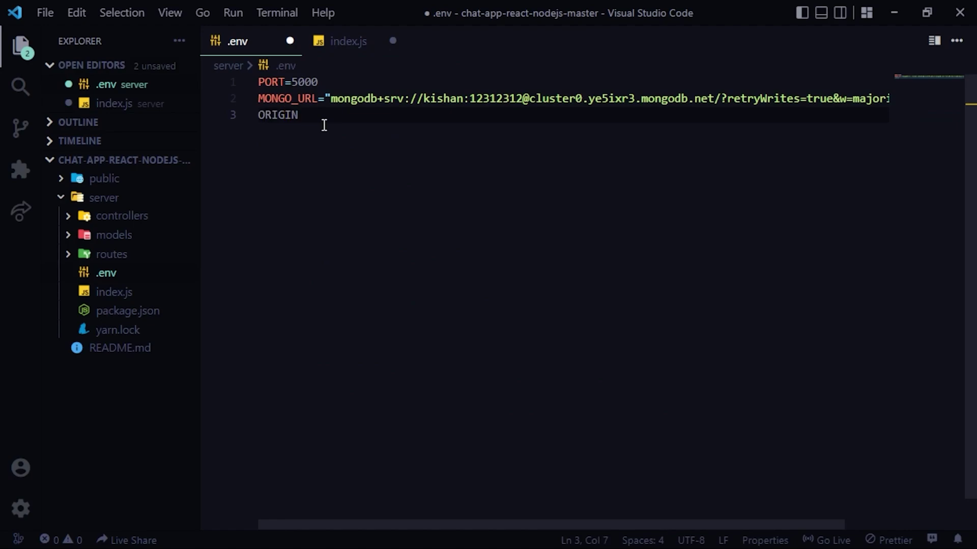
pyautogui.write('=')
pyautogui.hotkey('ctrl', 'v')
pyautogui.hotkey('ctrl', 'z')
pyautogui.write("'")
pyautogui.hotkey('ctrl', 'v')
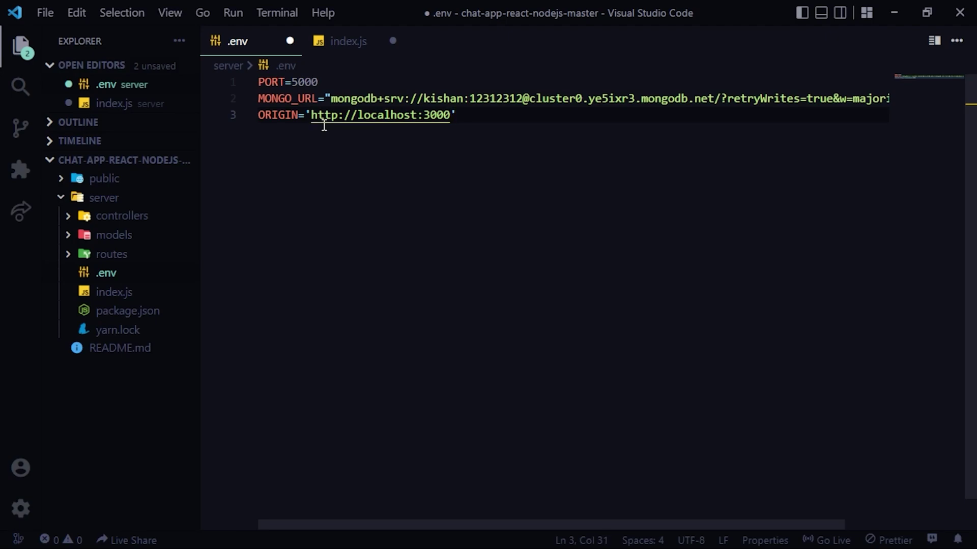
pyautogui.hotkey('ctrl', 's')
# Set the socket CORS origin in index.js to process.env.ORIGIN and save.
pyautogui.click(329, 41)
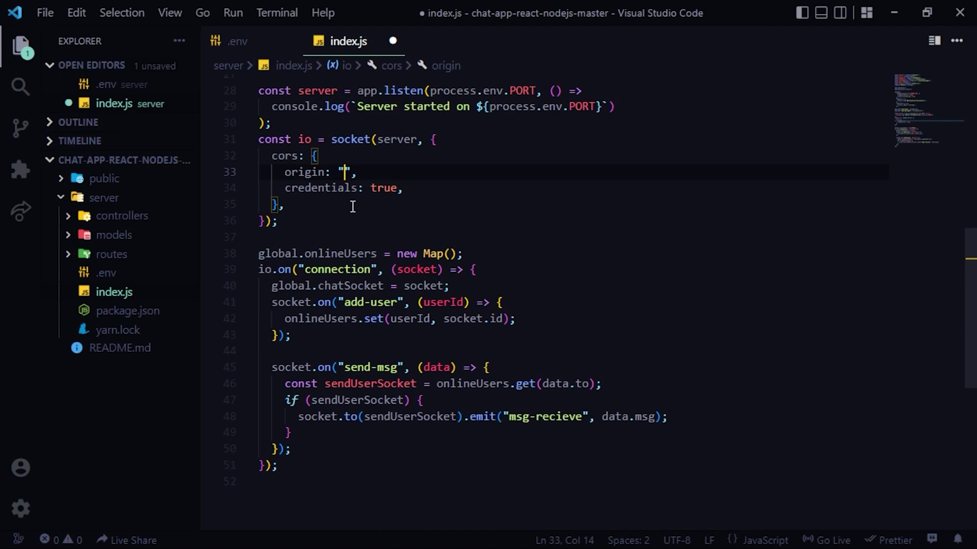
pyautogui.press('BackSpace')
pyautogui.write('PR')
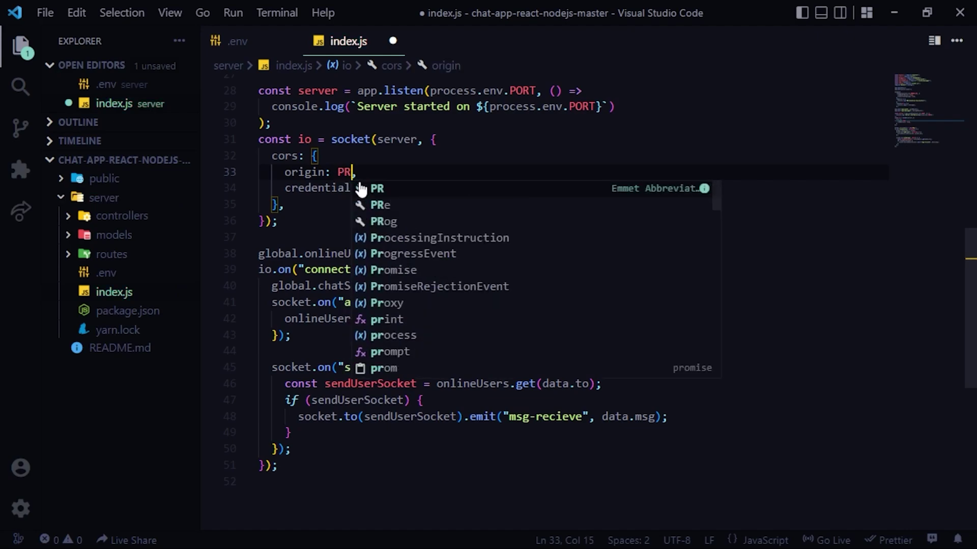
pyautogui.write('oc')
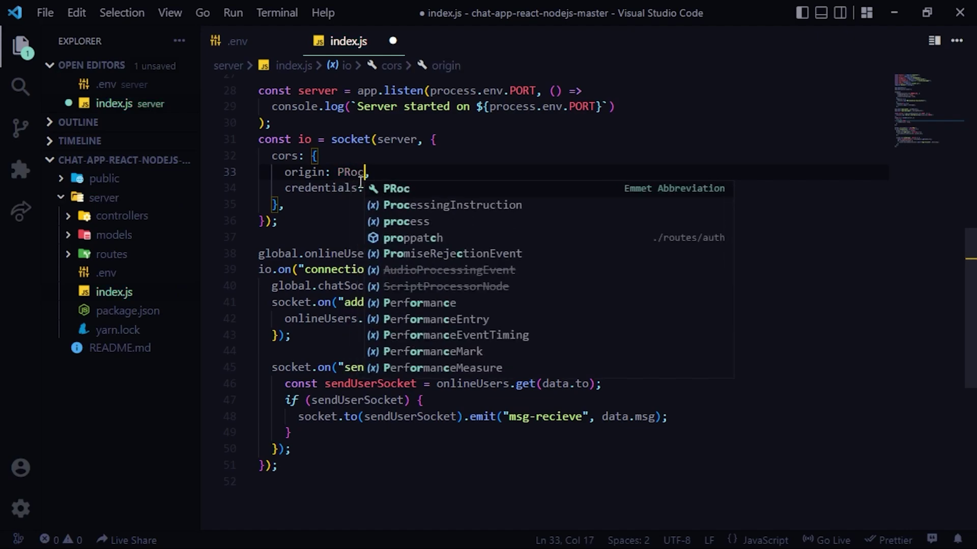
pyautogui.press('F11')
pyautogui.press('F12')
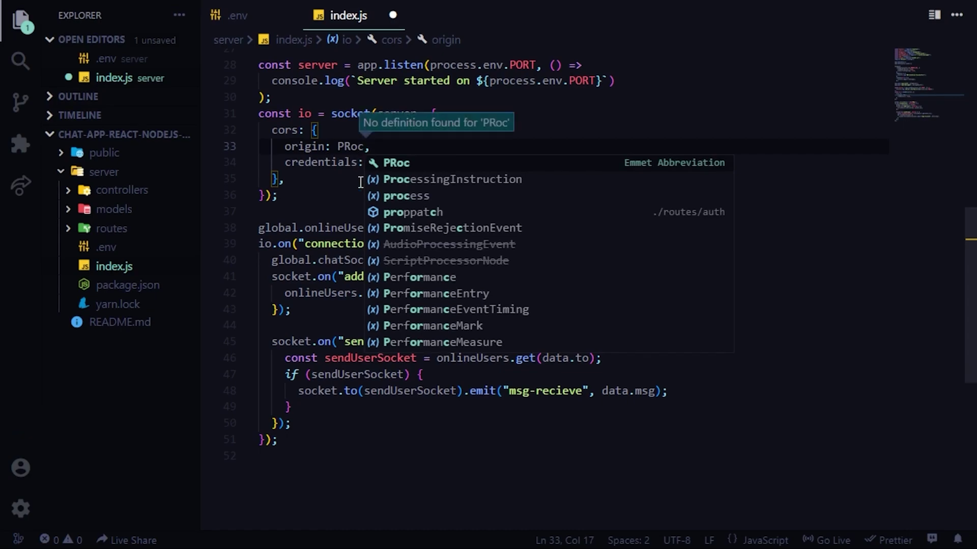
pyautogui.press('Return')
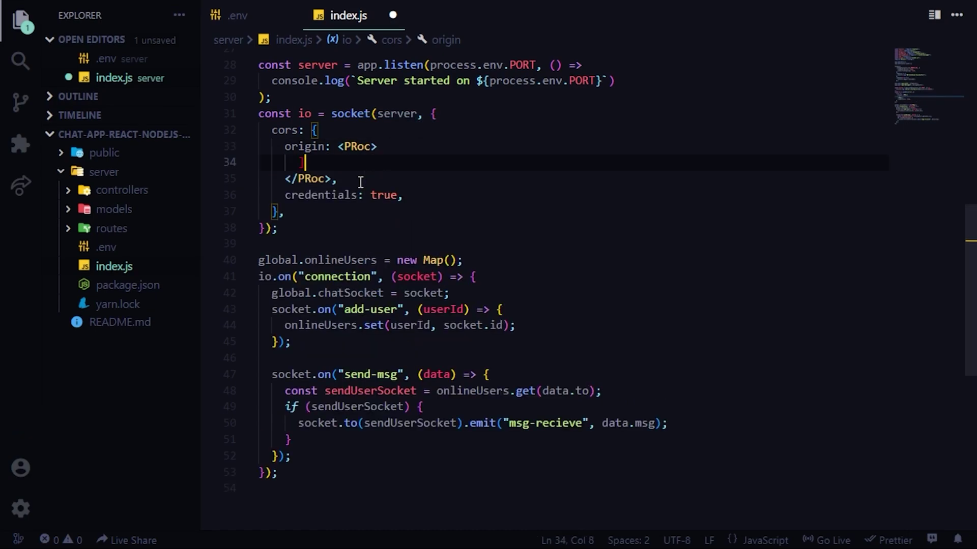
pyautogui.press('Return')
pyautogui.hotkey('ctrl', 'z')
pyautogui.hotkey('ctrl', 'z')
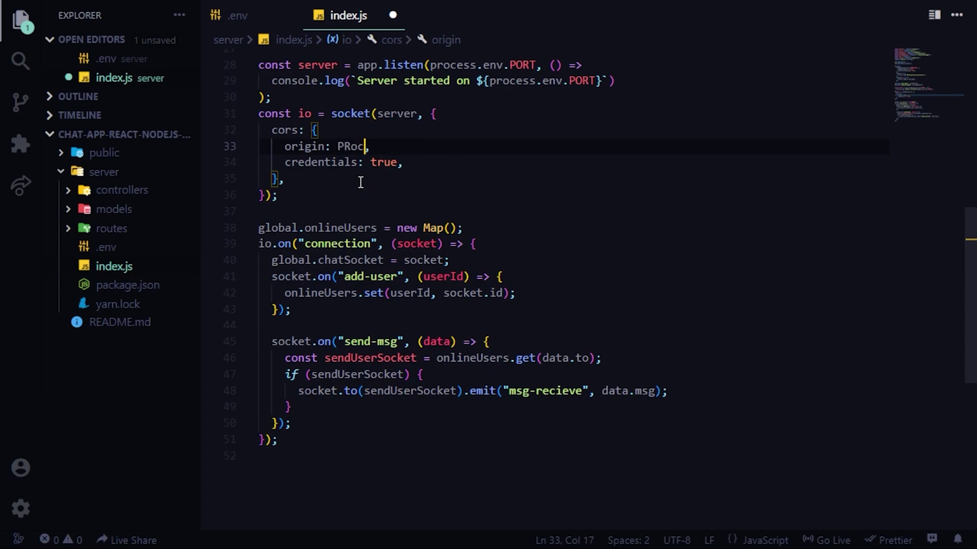
pyautogui.press('BackSpace')
pyautogui.press('BackSpace')
pyautogui.press('BackSpace')
pyautogui.press('BackSpace')
pyautogui.write('pro')
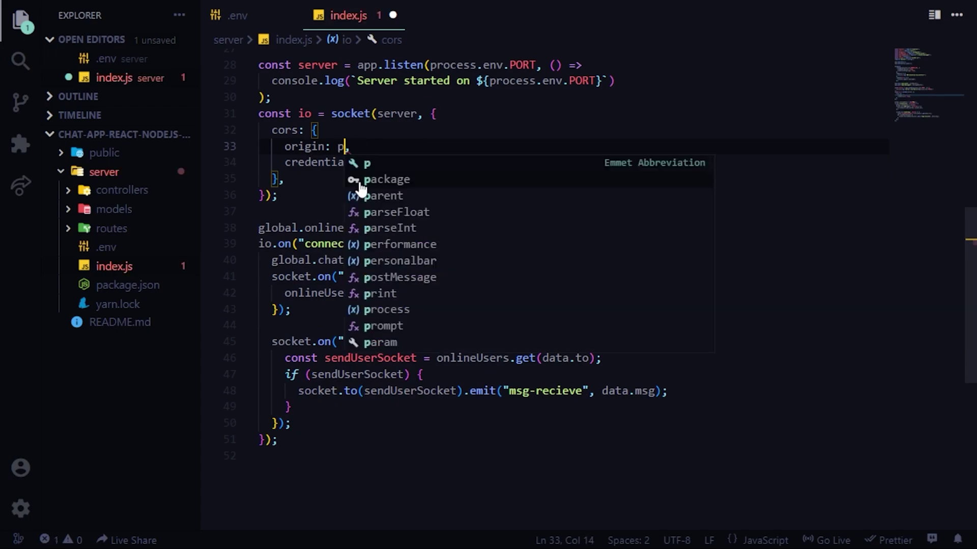
pyautogui.press('Return')
pyautogui.write('.env')
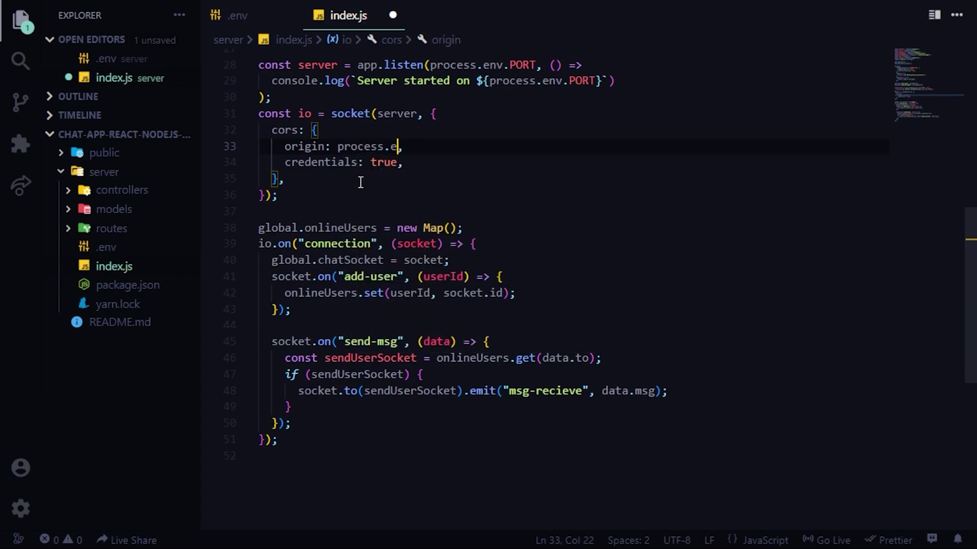
pyautogui.write('.ORIGIN')
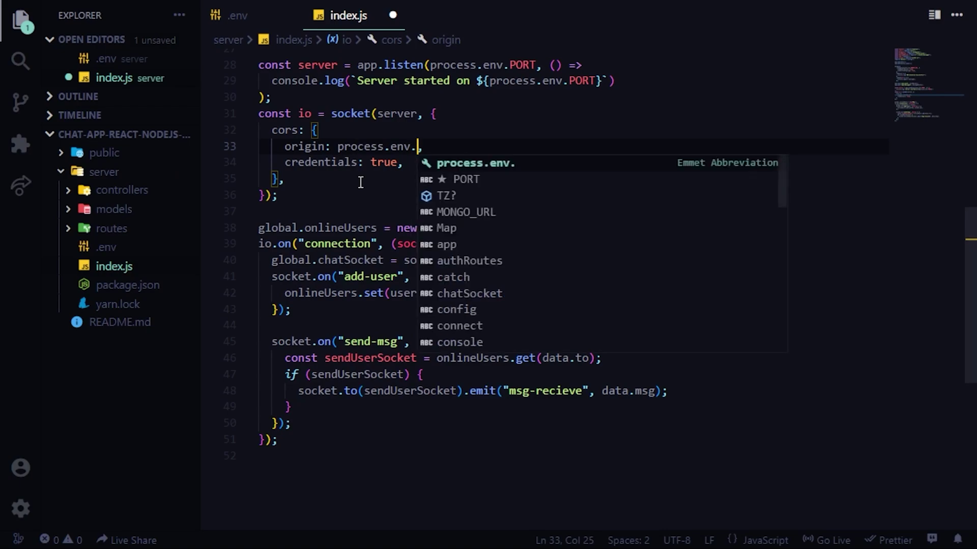
pyautogui.hotkey('ctrl', 's')
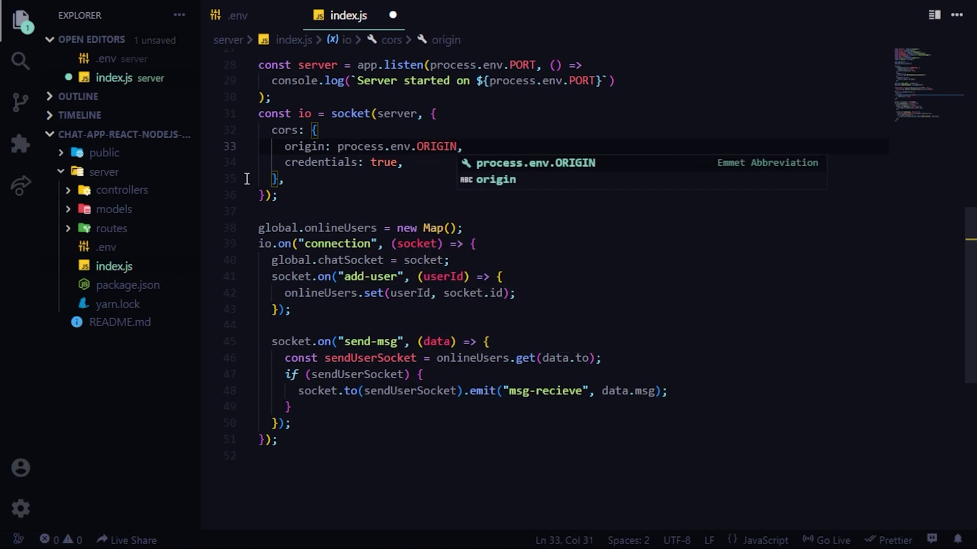
# Check the ORIGIN value in .env, return to index.js, and open the integrated terminal.
pyautogui.click(261, 16)
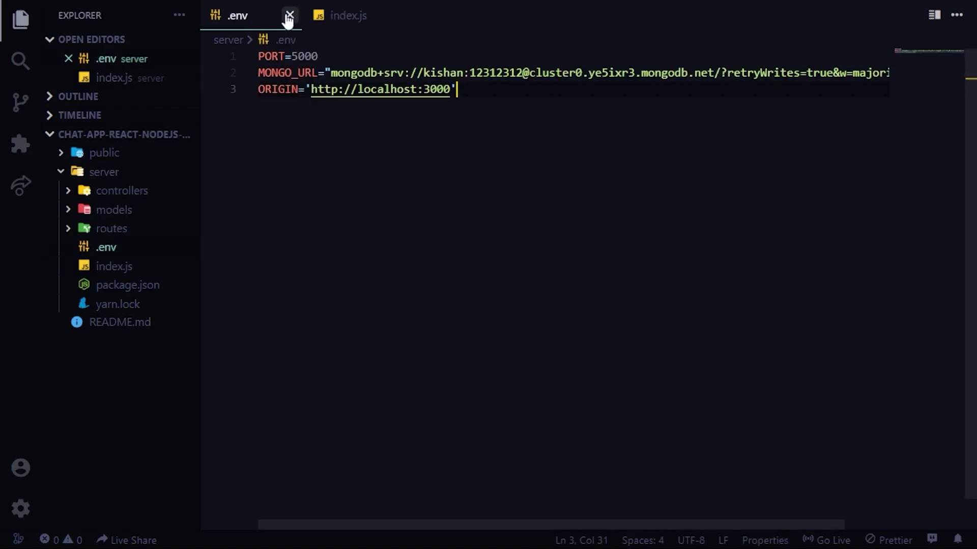
pyautogui.click(334, 17)
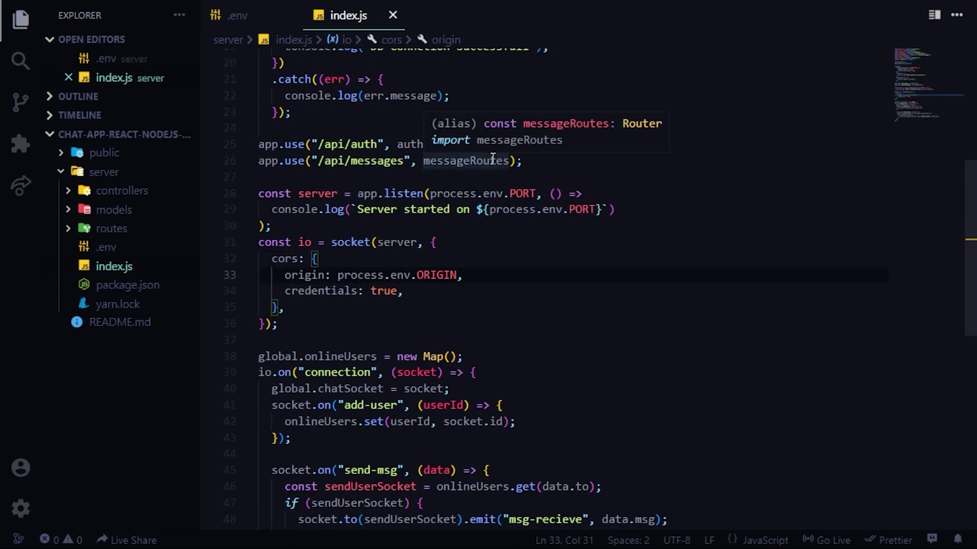
pyautogui.scroll(6, 492, 161)
pyautogui.scroll(-10, 487, 149)
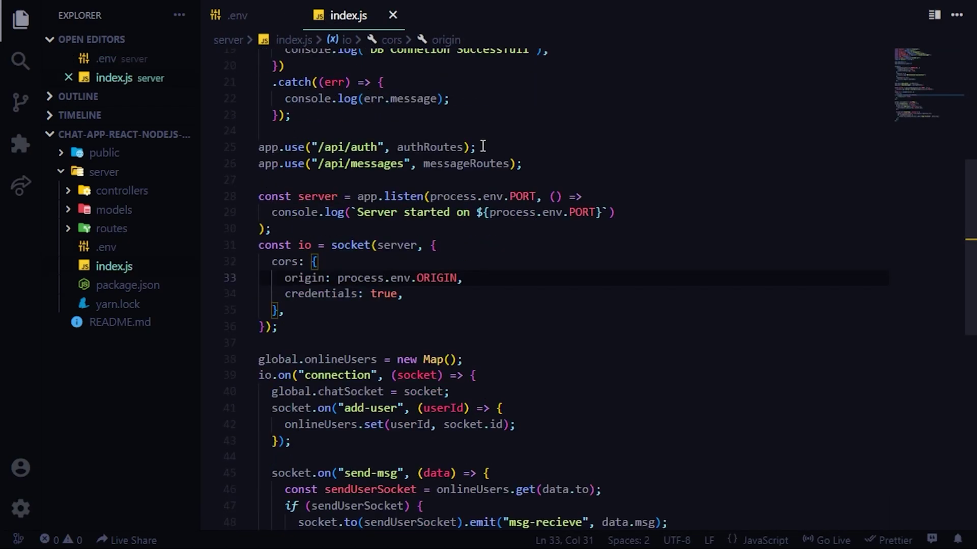
pyautogui.hotkey('ctrl', '`')
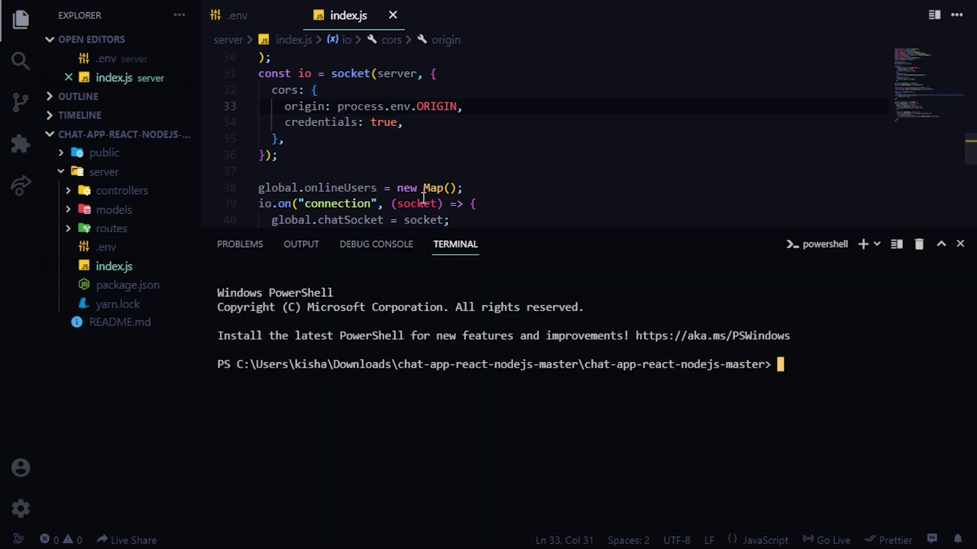
# Change the terminal's directory to the server folder.
pyautogui.write('cd se')
pyautogui.press('Tab')
pyautogui.press('Return')
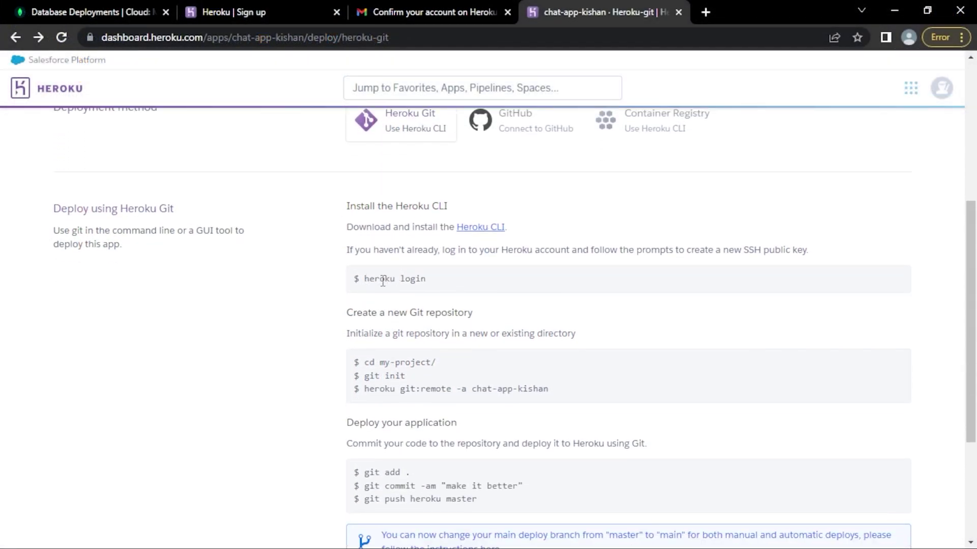
# Copy the heroku login command from Heroku's deploy guide and bring the terminal back.
pyautogui.moveTo(364, 279); pyautogui.dragTo(435, 286)
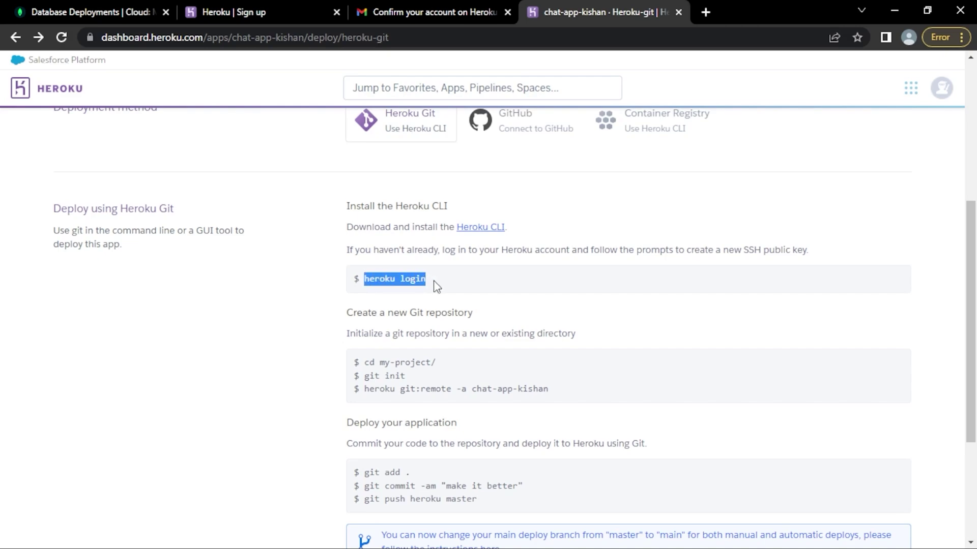
pyautogui.hotkey('alt', 'Tab')
pyautogui.click(599, 375)
pyautogui.hotkey('ctrl', '`')
# Run npx heroku login and let it open the browser login page.
pyautogui.write('npx ')
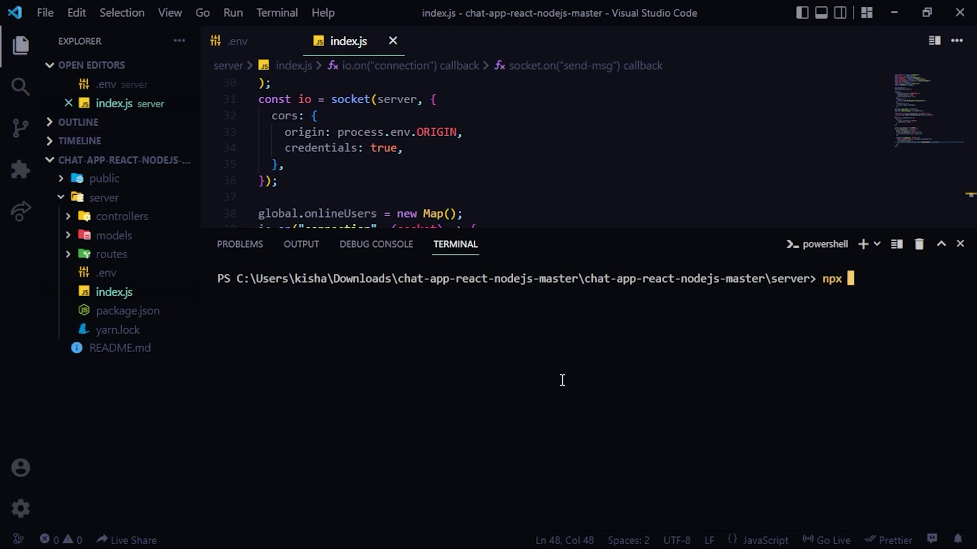
pyautogui.write('heroku login')
pyautogui.press('Return')
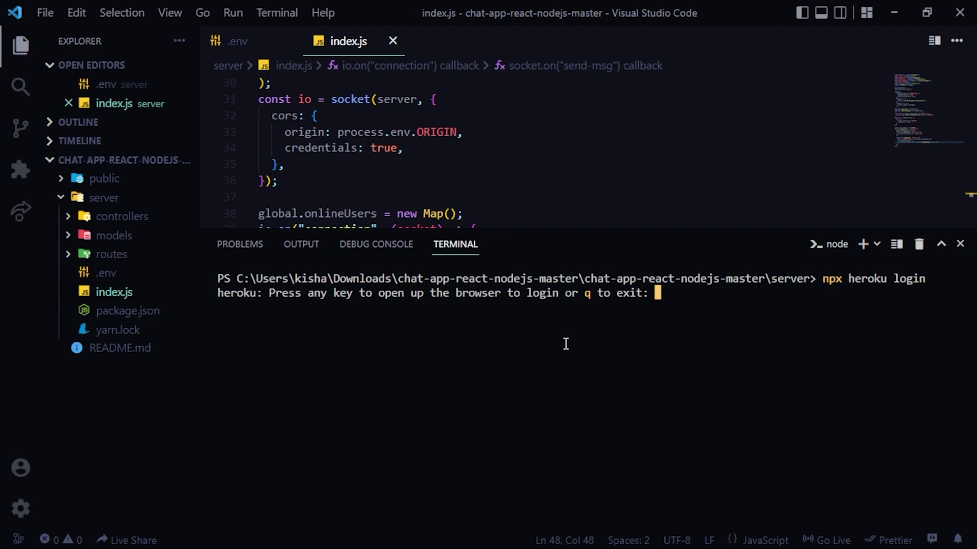
pyautogui.press('Return')
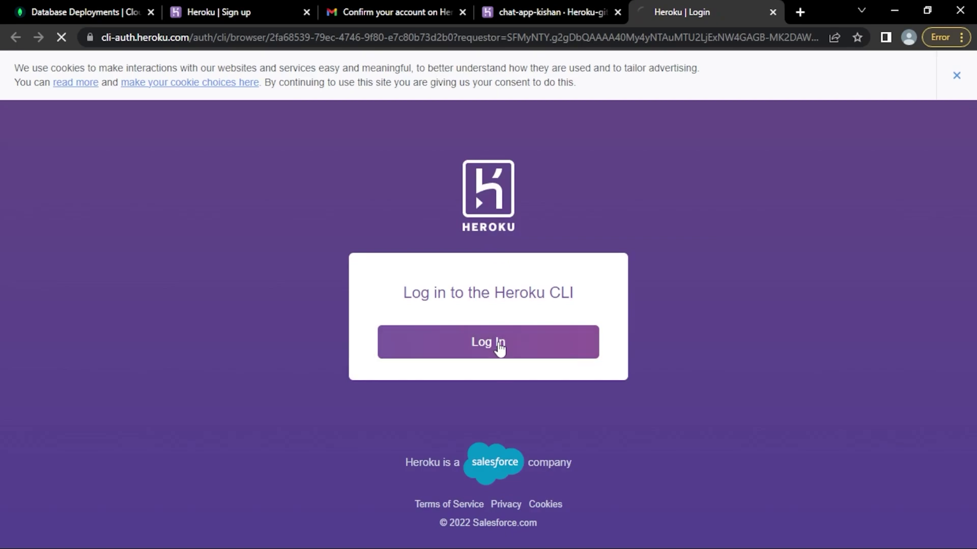
# Confirm the Heroku CLI login in the browser and verify the terminal shows it logged in.
pyautogui.click(482, 347)
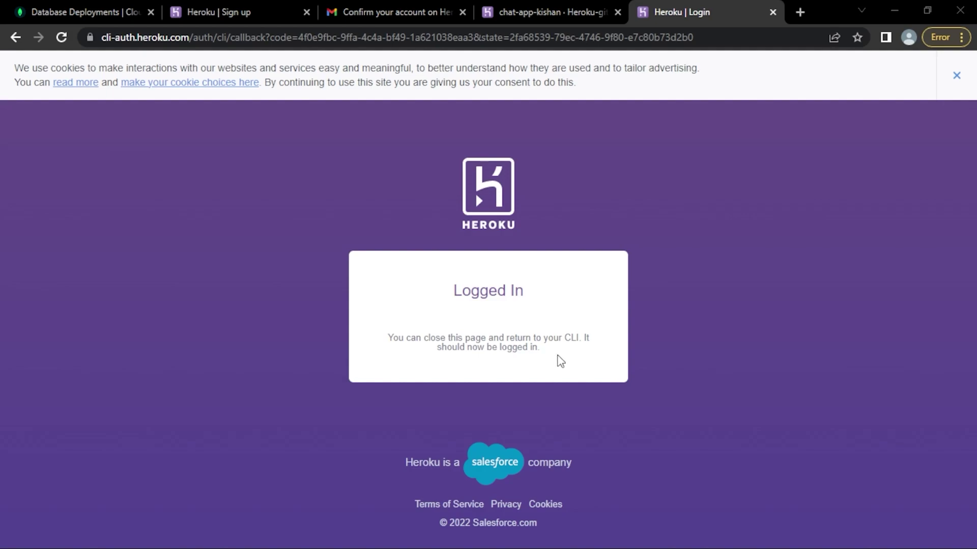
pyautogui.hotkey('alt', 'Tab')
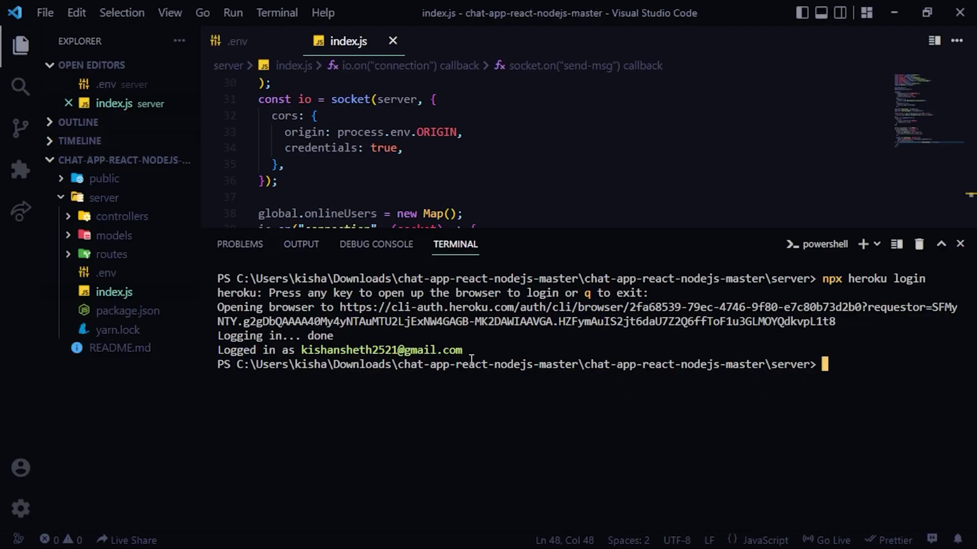
pyautogui.hotkey('alt', 'Tab')
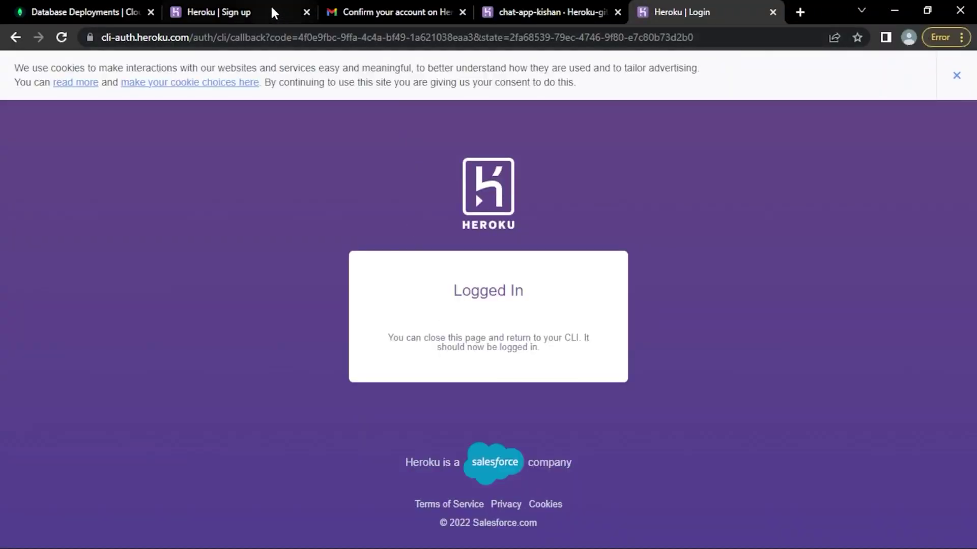
pyautogui.click(272, 7)
# Copy heroku git:remote -a chat-app-kishan from the chat-app-kishan deploy page.
pyautogui.click(593, 9)
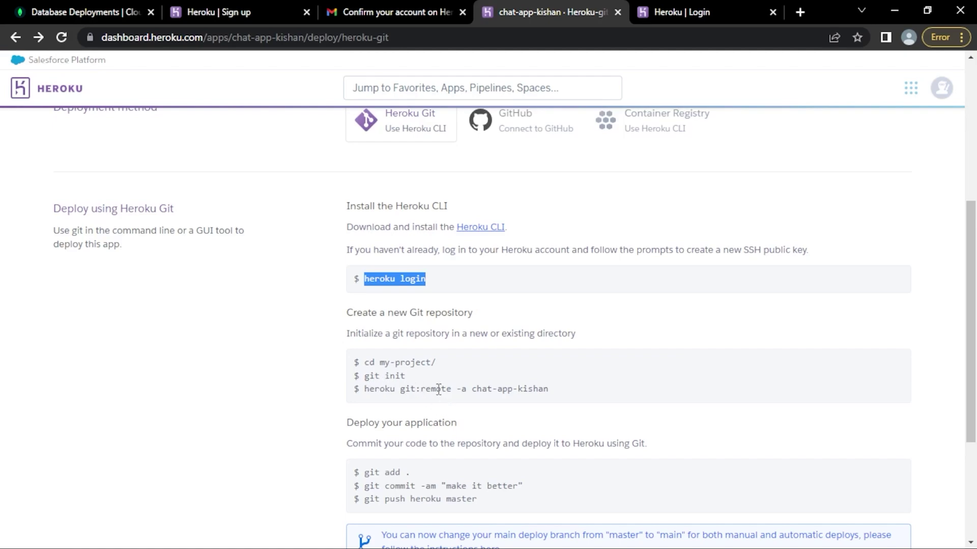
pyautogui.moveTo(366, 386); pyautogui.dragTo(561, 394)
pyautogui.hotkey('ctrl', 'c')
pyautogui.hotkey('alt', 'Tab')
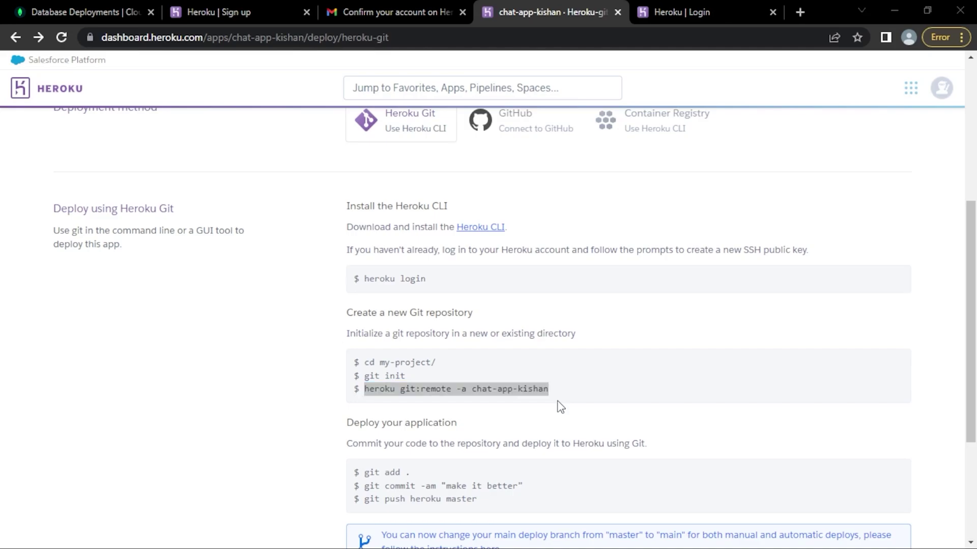
# Run git init and set the heroku remote with npx heroku git:remote -a chat-app-kishan.
pyautogui.write('git init')
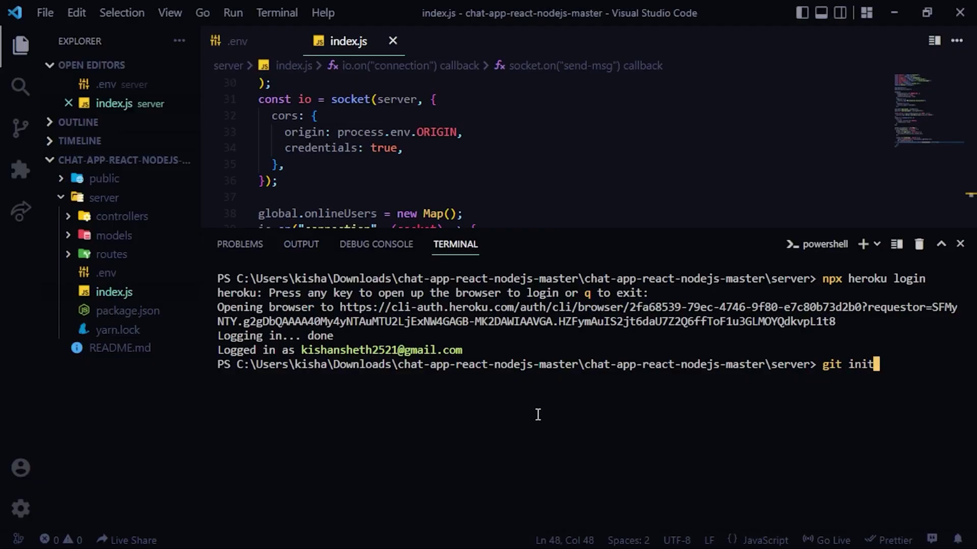
pyautogui.press('Return')
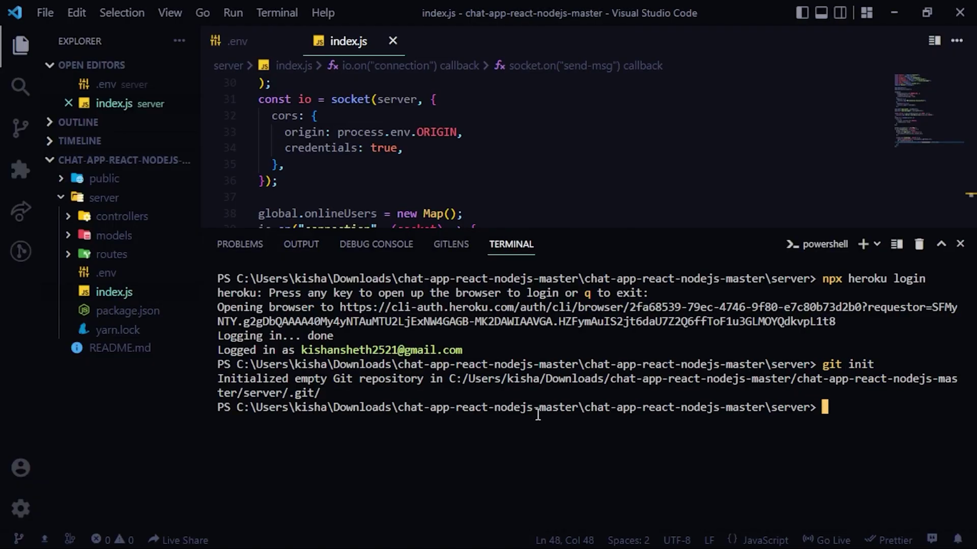
pyautogui.hotkey('ctrl', 'v')
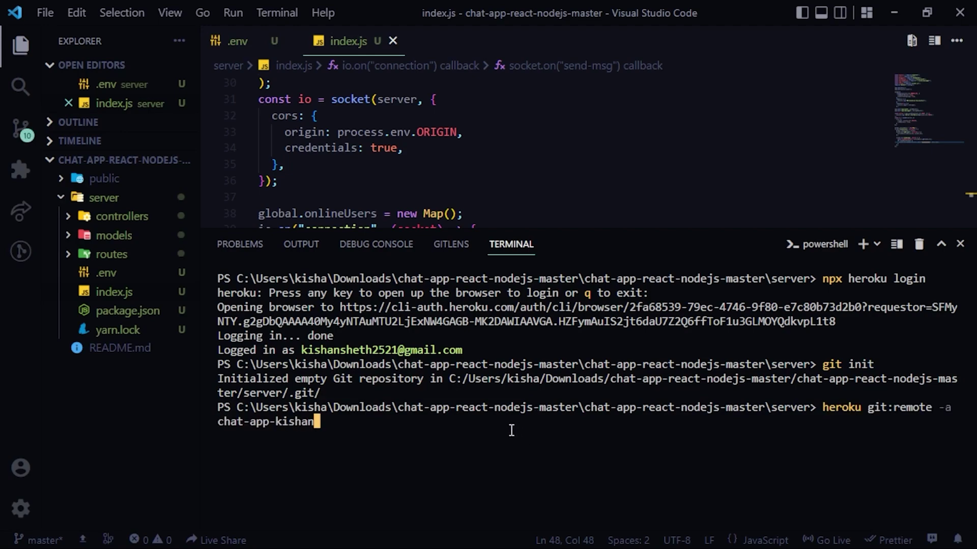
pyautogui.press('Return')
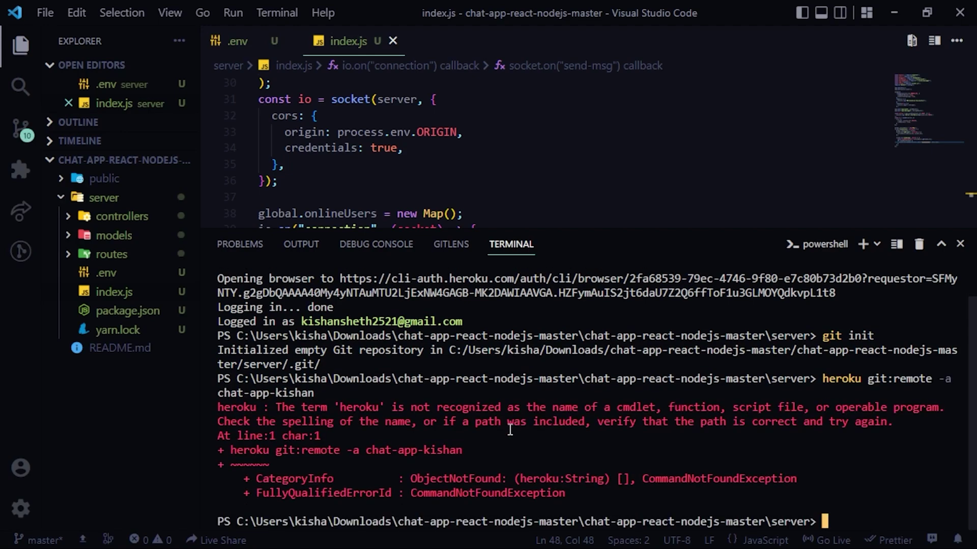
pyautogui.press('Up')
pyautogui.press('Left')
pyautogui.press('Left')
pyautogui.press('Left')
pyautogui.press('Left')
pyautogui.press('Left')
pyautogui.press('Left')
pyautogui.press('Left')
pyautogui.press('Left')
pyautogui.press('Left')
pyautogui.press('Left')
pyautogui.press('Left')
pyautogui.press('Left')
pyautogui.press('Left')
pyautogui.press('Left')
pyautogui.press('Left')
pyautogui.press('Left')
pyautogui.press('Left')
pyautogui.press('Left')
pyautogui.press('Left')
pyautogui.press('Left')
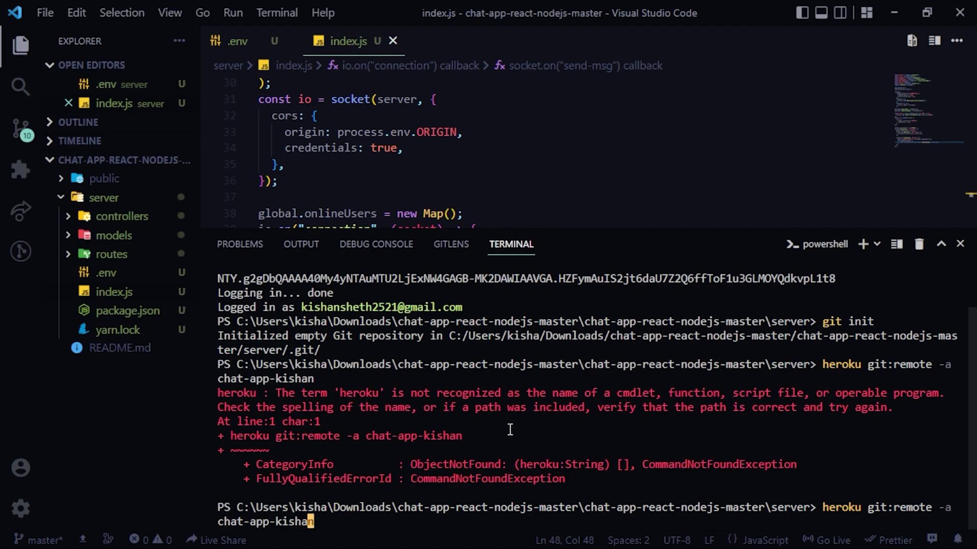
pyautogui.press('Left')
pyautogui.write('npx')
pyautogui.press('Return')
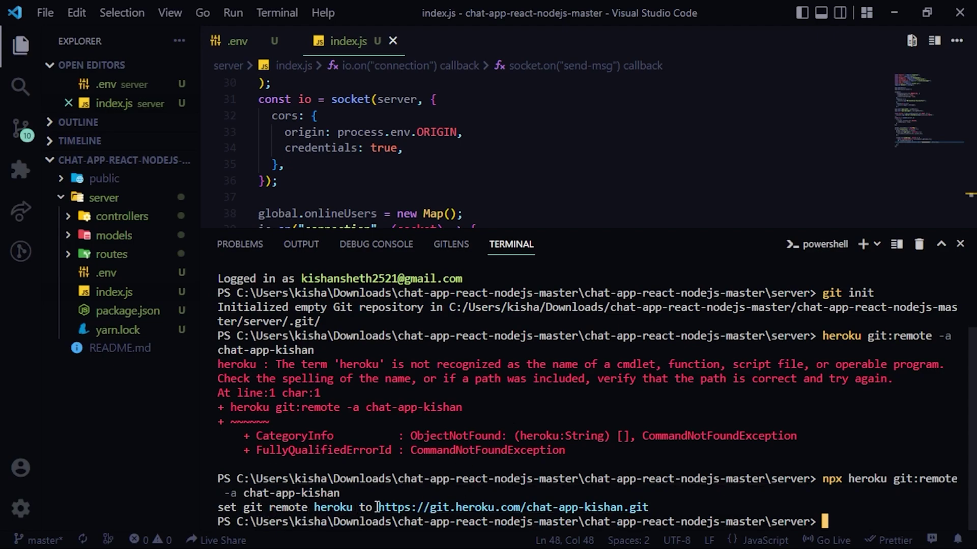
# Stage all server files with git add . copied from the deploy guide.
pyautogui.hotkey('alt', 'Tab')
pyautogui.scroll(-3, 424, 405)
pyautogui.moveTo(364, 279); pyautogui.dragTo(418, 290)
pyautogui.hotkey('ctrl', 'c')
pyautogui.hotkey('alt', 'Tab')
pyautogui.hotkey('ctrl', 'v')
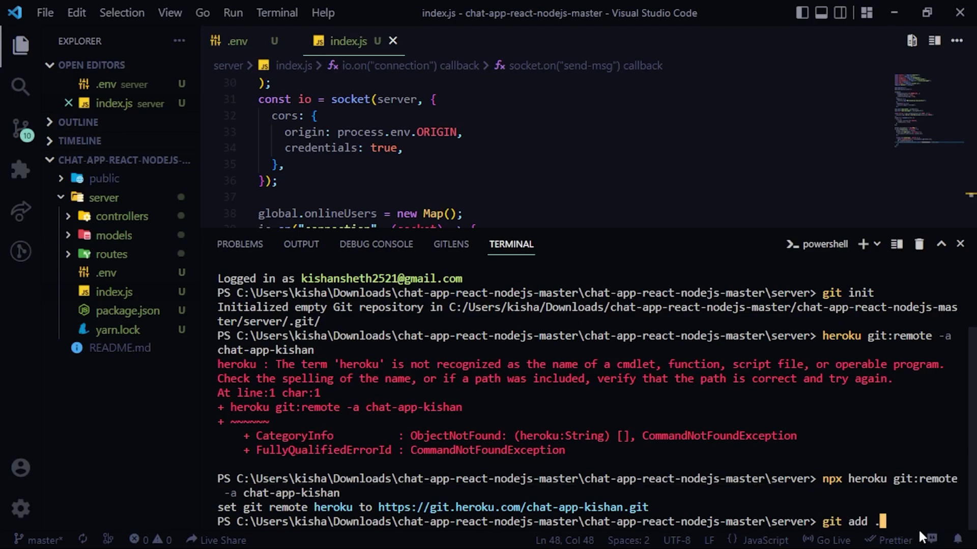
pyautogui.press('Return')
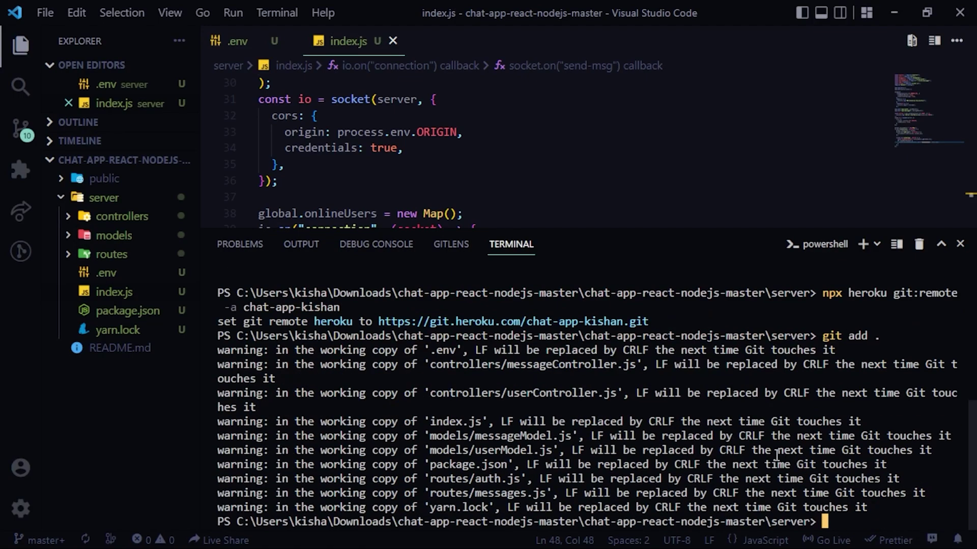
# Commit all files with git commit -am "make it better", then select the git push heroku master command.
pyautogui.hotkey('alt', 'Tab')
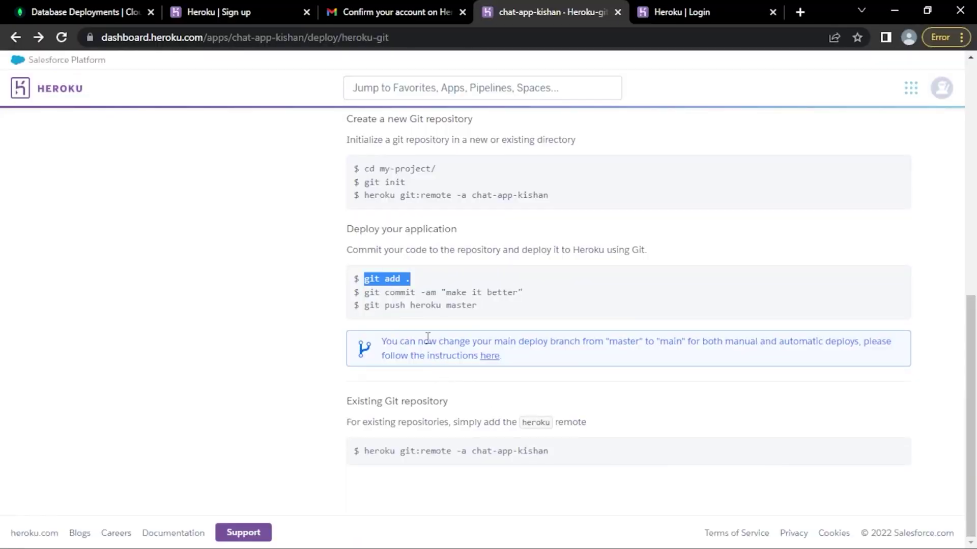
pyautogui.moveTo(367, 293); pyautogui.dragTo(578, 296)
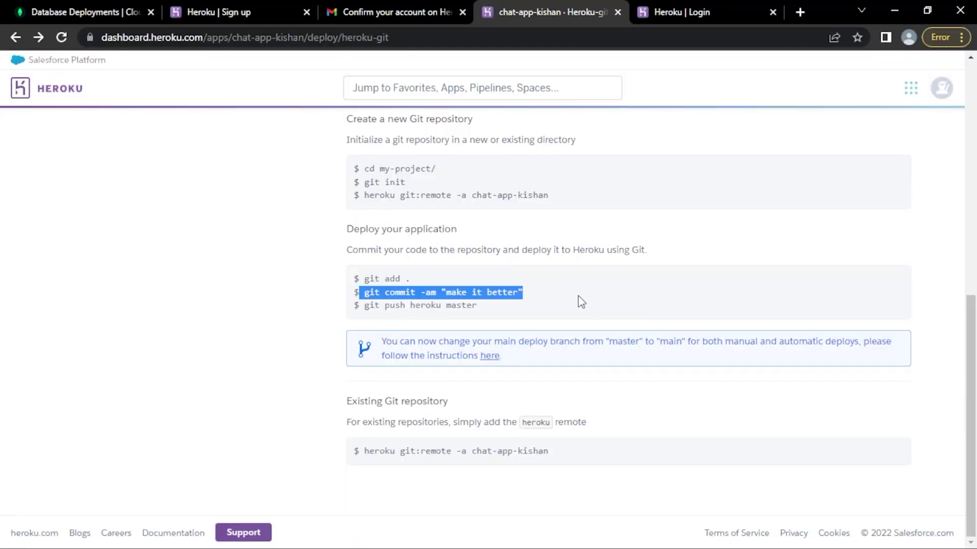
pyautogui.hotkey('ctrl', 'c')
pyautogui.hotkey('alt', 'Tab')
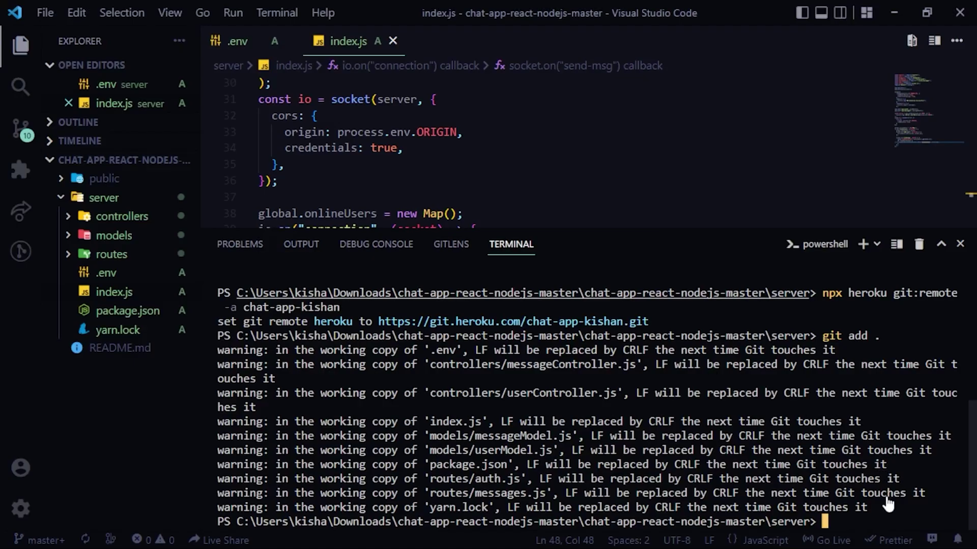
pyautogui.hotkey('ctrl', 'v')
pyautogui.press('Return')
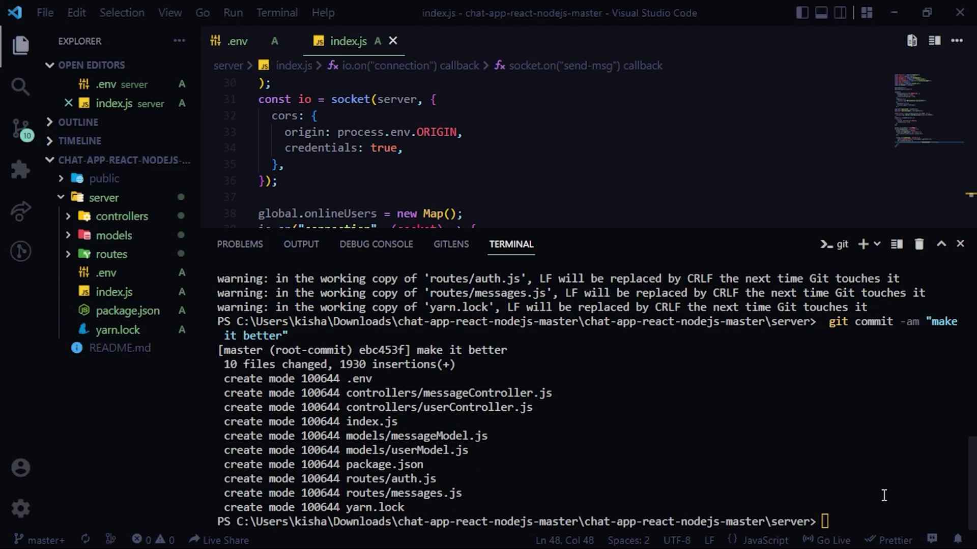
pyautogui.hotkey('alt', 'Tab')
pyautogui.moveTo(364, 305); pyautogui.dragTo(505, 307)
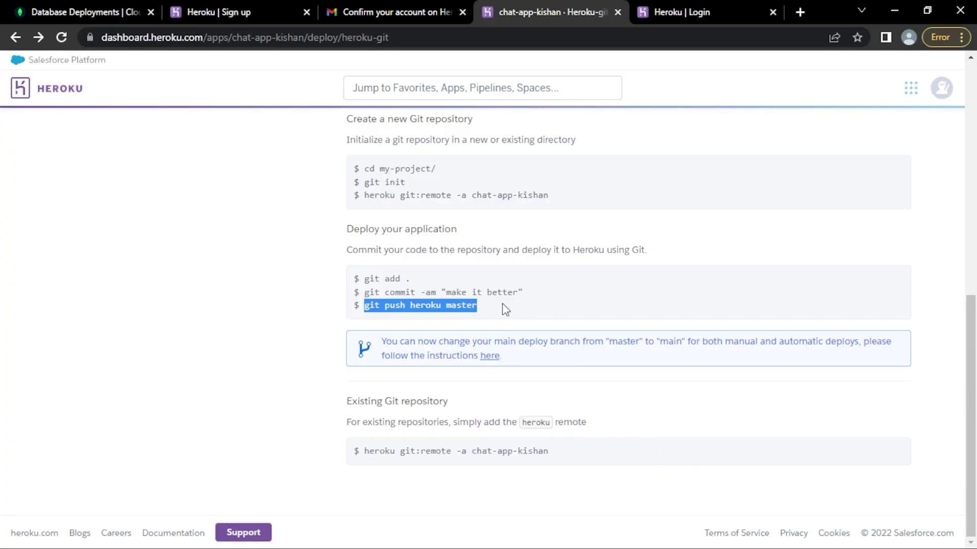
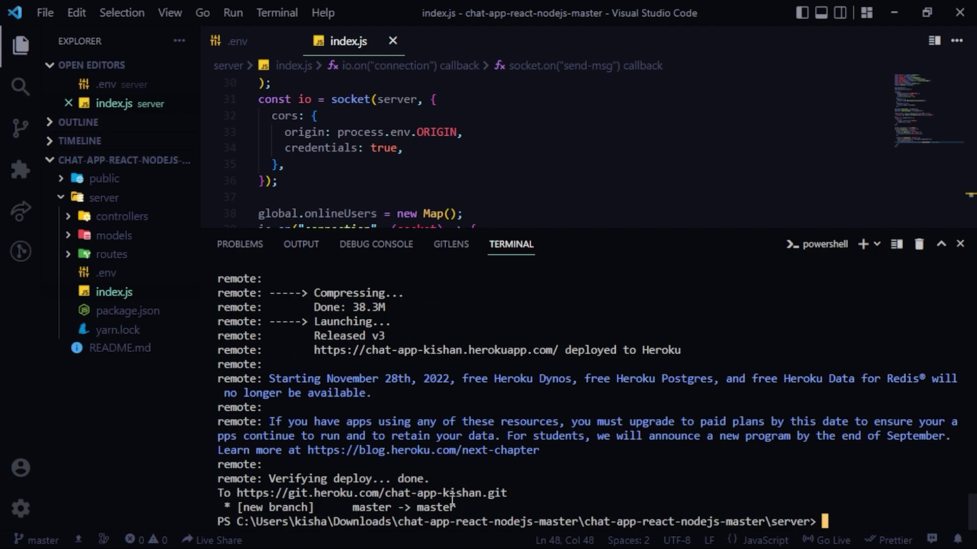
# Switch to the browser showing chat-app-kishan's Heroku Git deploy instructions.
pyautogui.hotkey('alt', 'Tab')
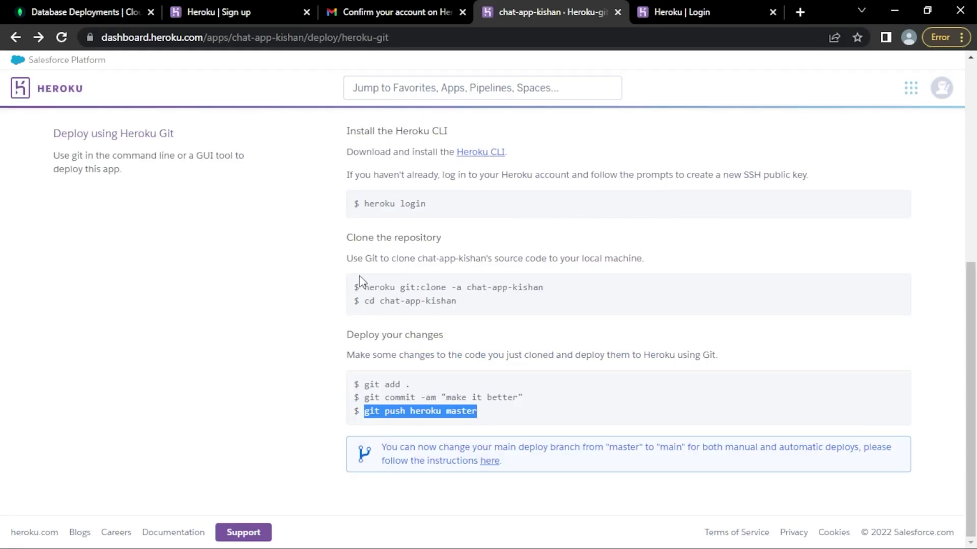
# Reload the dashboard, confirm the successful build and v3 deploy in Overview, then open Settings.
pyautogui.click(257, 290)
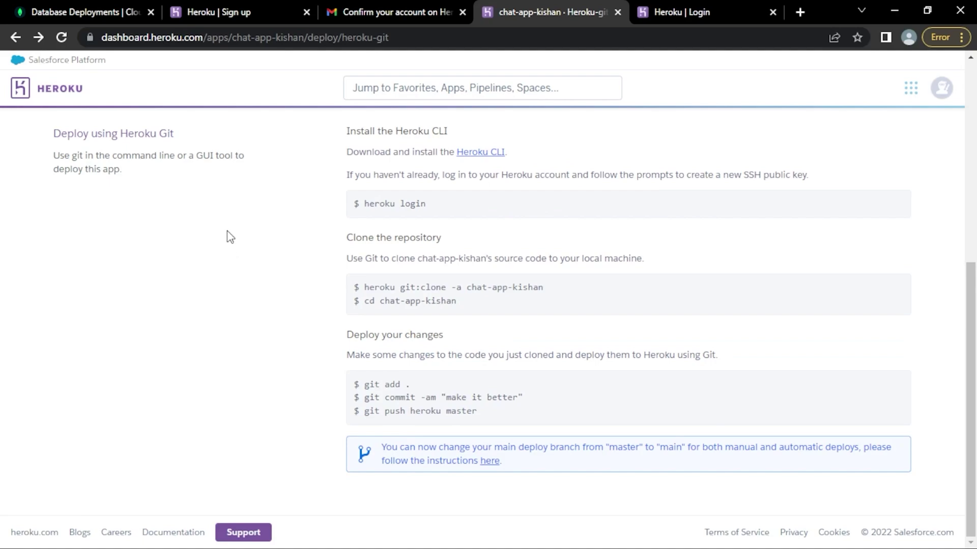
pyautogui.press('F5')
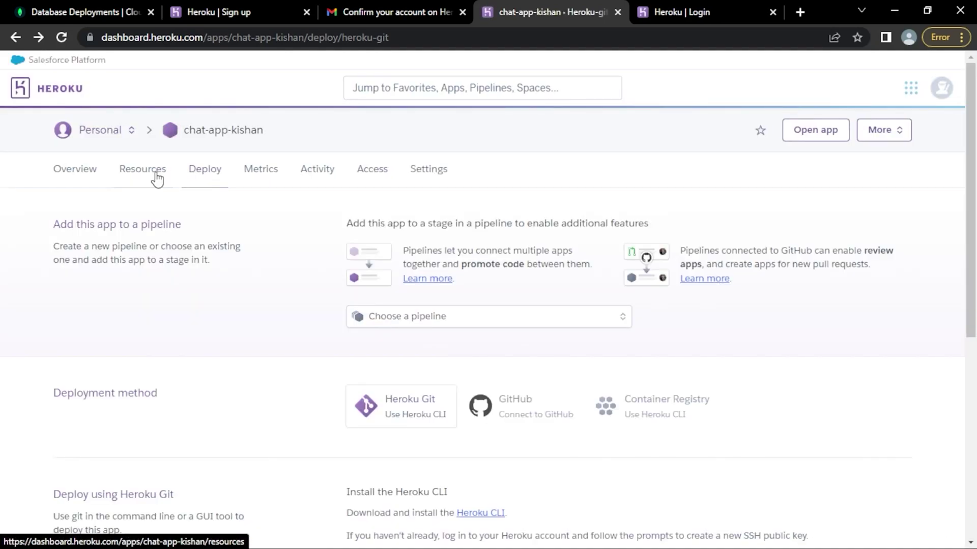
pyautogui.click(83, 170)
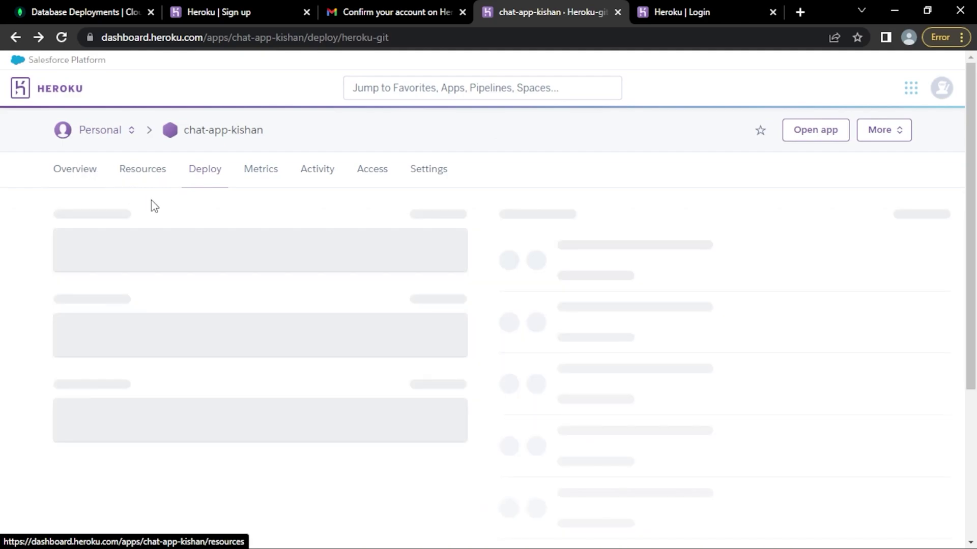
pyautogui.scroll(-1, 414, 308)
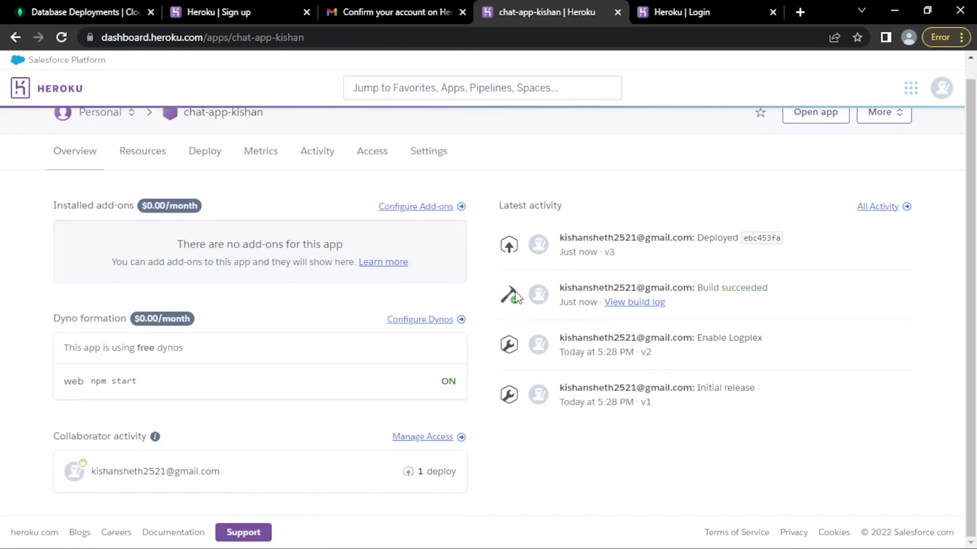
pyautogui.scroll(1, 641, 379)
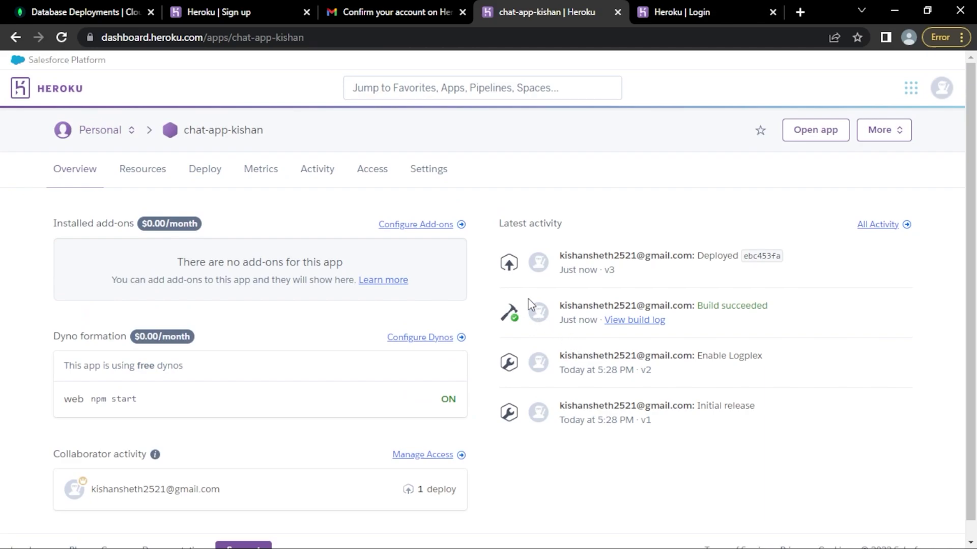
pyautogui.click(429, 171)
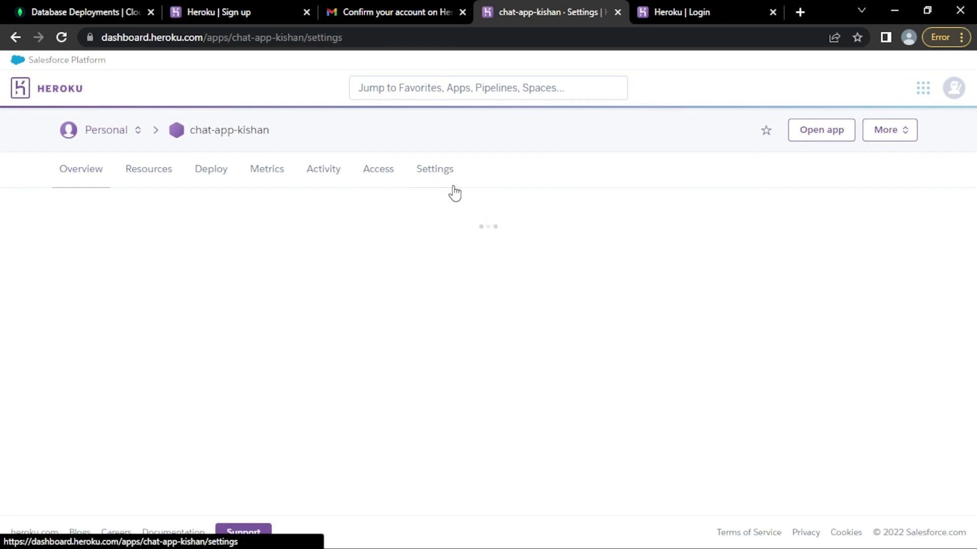
# Reveal the config vars and enter MONGO_URL, copied from the server .env, as a new key.
pyautogui.scroll(-4, 455, 237)
pyautogui.scroll(1, 391, 283)
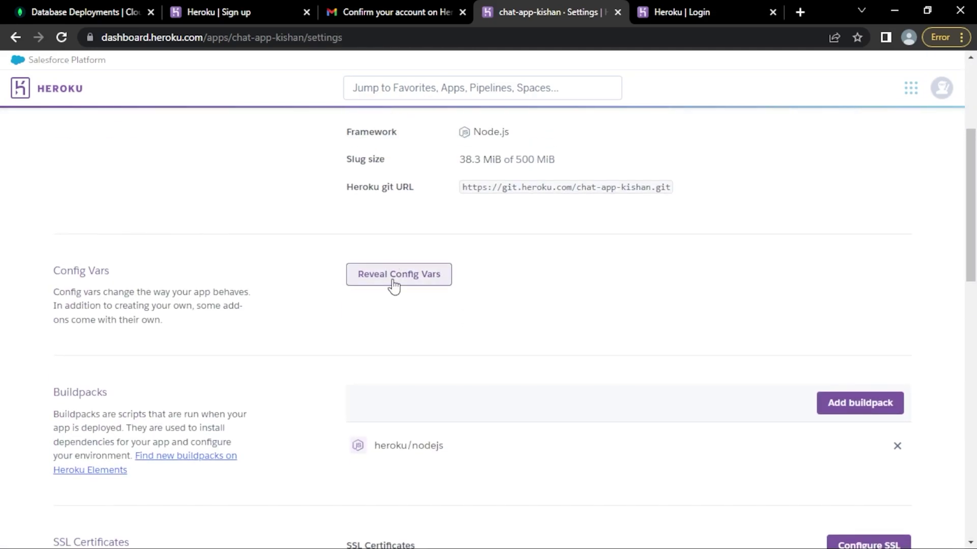
pyautogui.click(387, 277)
pyautogui.click(425, 389)
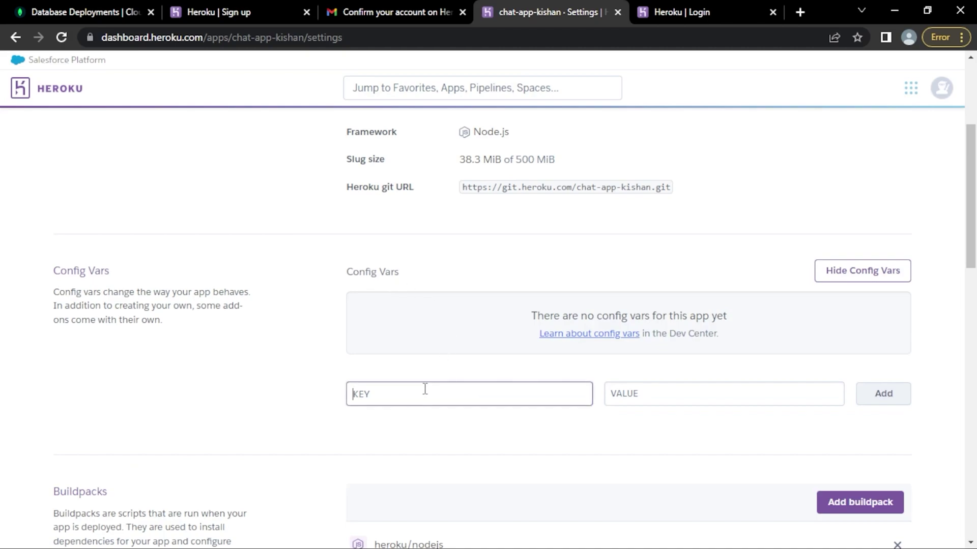
pyautogui.hotkey('alt', 'Tab')
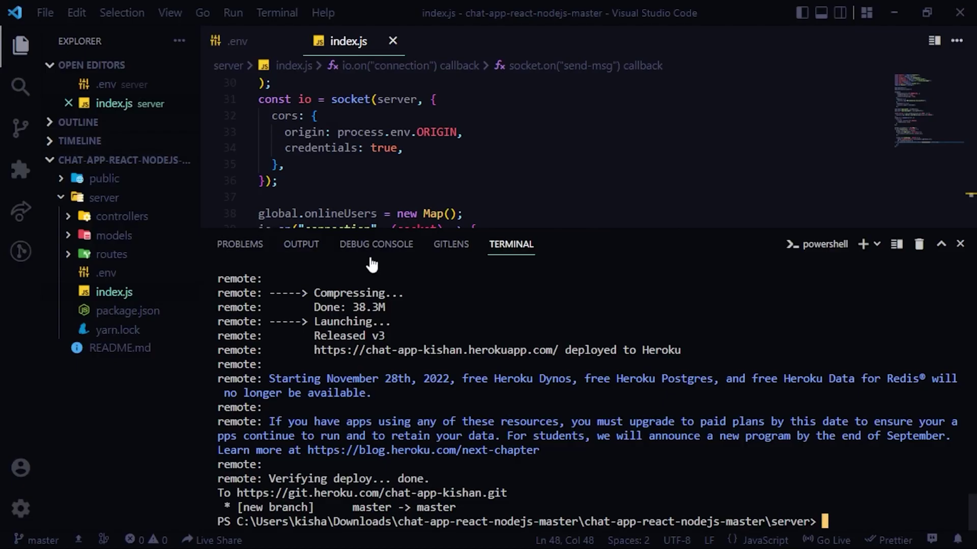
pyautogui.click(248, 45)
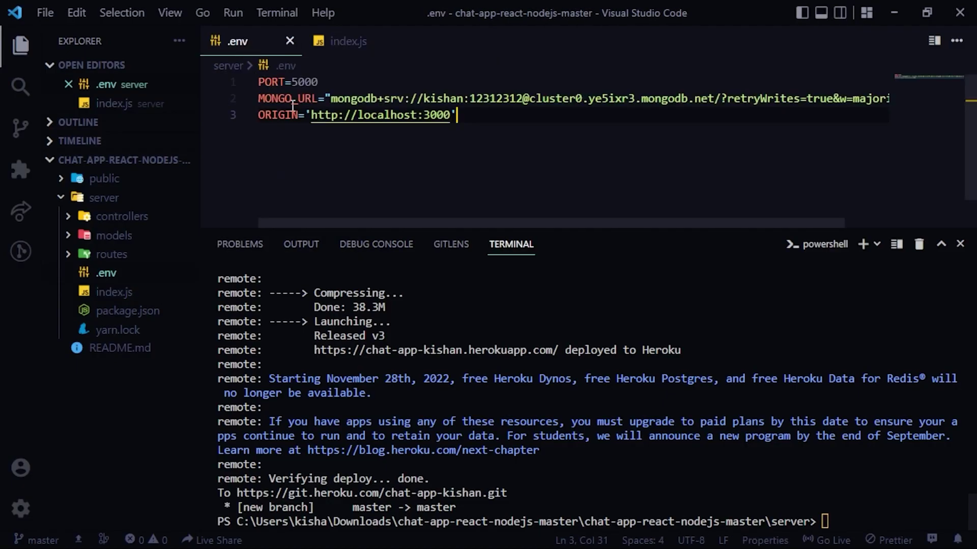
pyautogui.doubleClick(266, 82)
pyautogui.doubleClick(268, 98)
pyautogui.hotkey('ctrl', 'c')
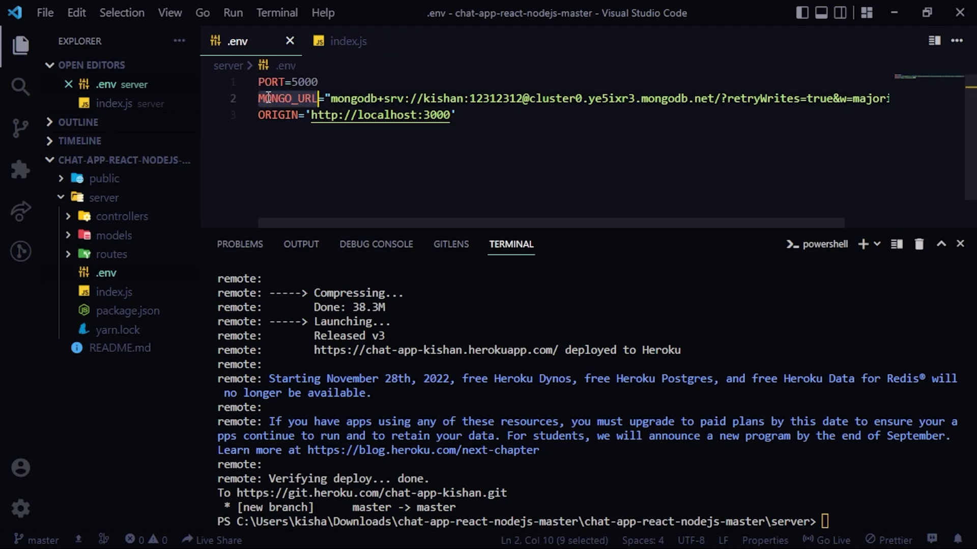
pyautogui.hotkey('alt', 'Tab')
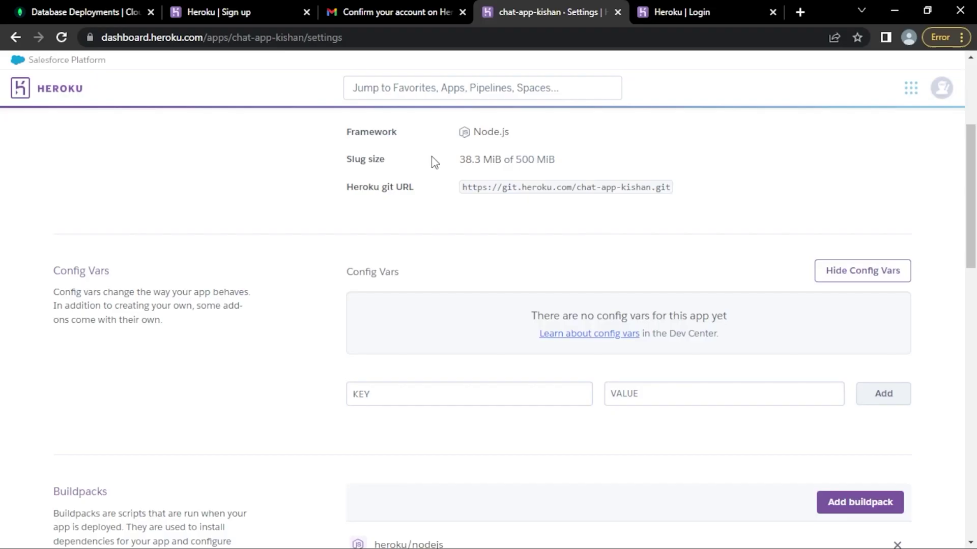
pyautogui.hotkey('ctrl', 'v')
# Copy the MongoDB connection string from .env into the value and add MONGO_URL.
pyautogui.hotkey('alt', 'Tab')
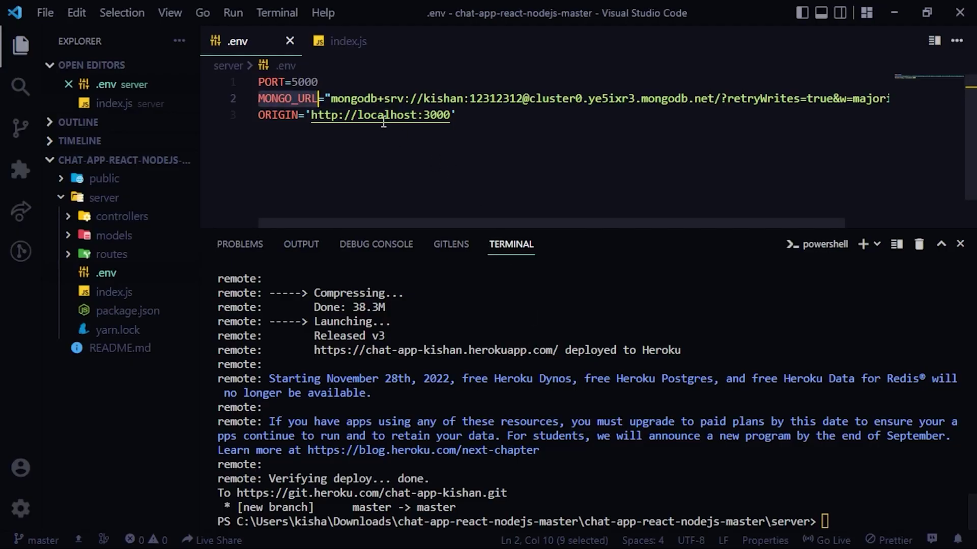
pyautogui.click(328, 100)
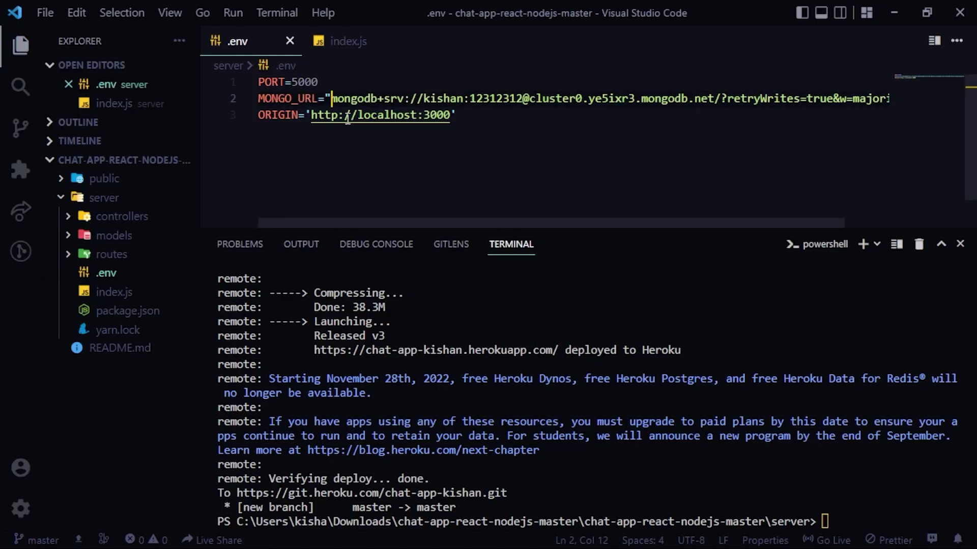
pyautogui.press('Left')
pyautogui.hotkey('shift', 'End')
pyautogui.hotkey('ctrl', 'c')
pyautogui.hotkey('alt', 'Tab')
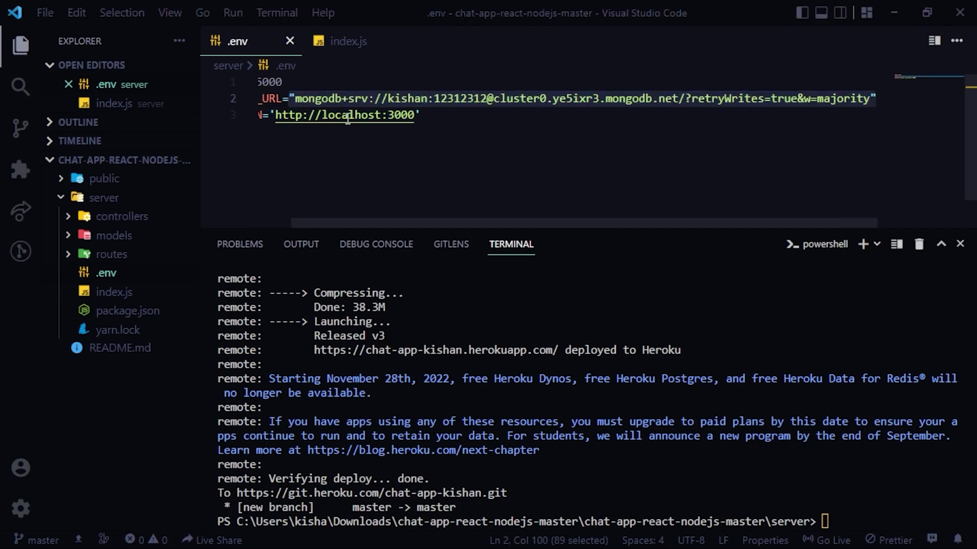
pyautogui.click(660, 393)
pyautogui.hotkey('ctrl', 'v')
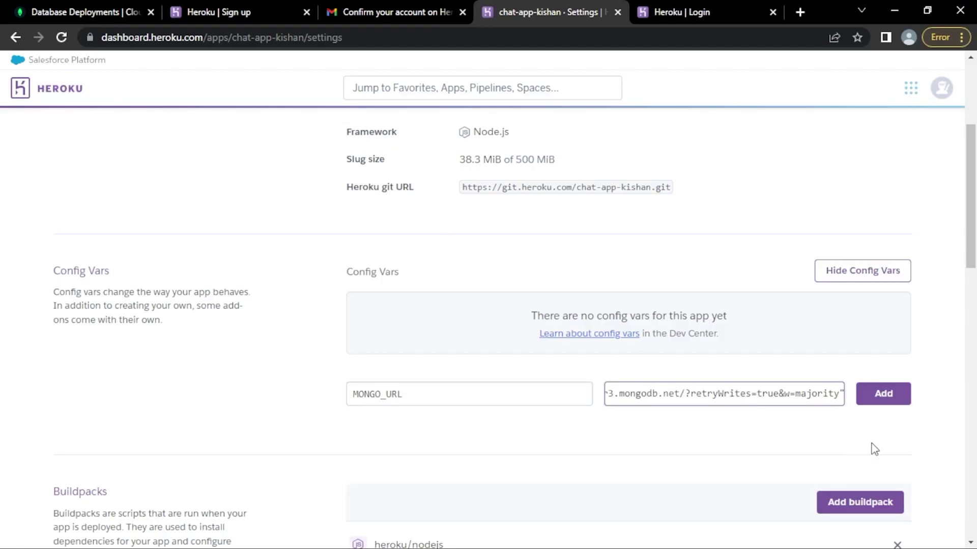
pyautogui.click(881, 395)
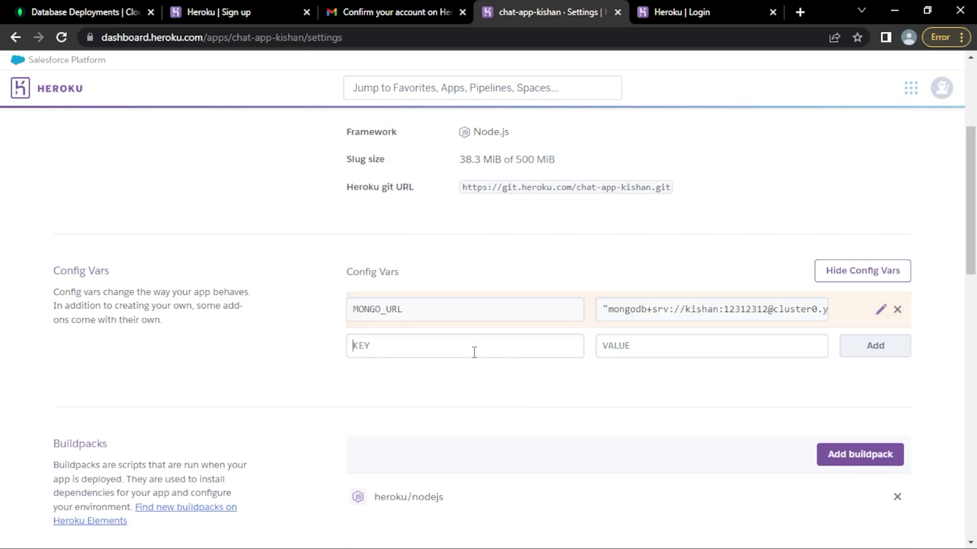
pyautogui.hotkey('alt', 'Tab')
pyautogui.click(356, 98)
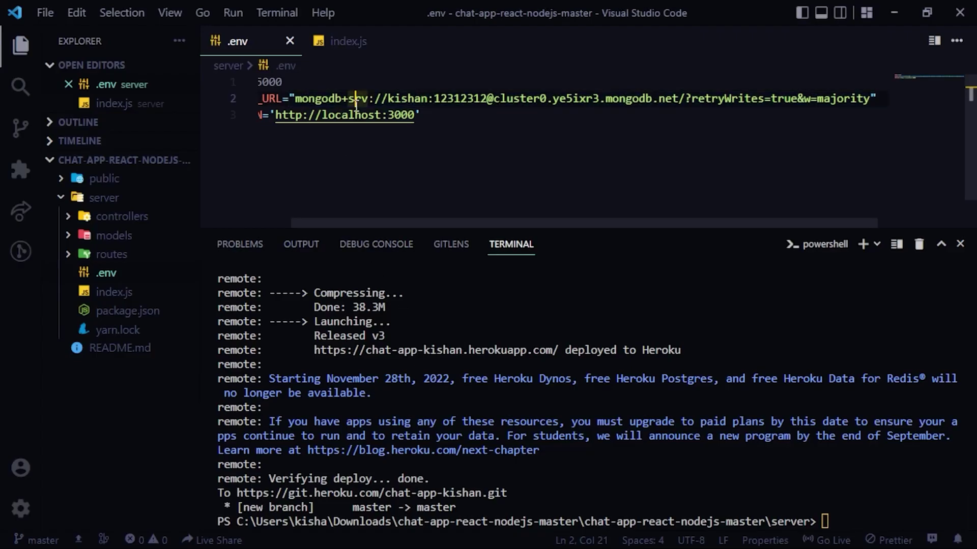
pyautogui.click(356, 107)
pyautogui.press('Home')
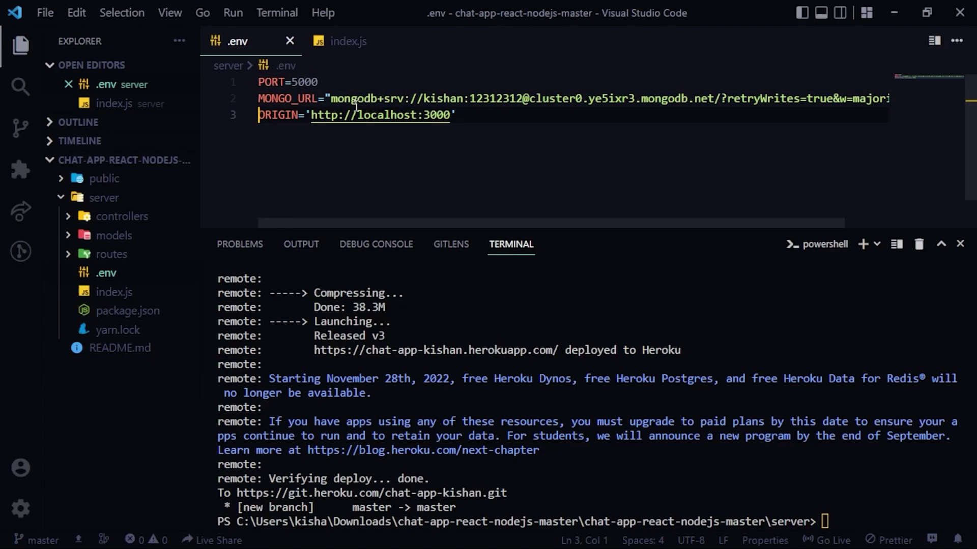
pyautogui.hotkey('shift', 'End')
pyautogui.hotkey('alt', 'Tab')
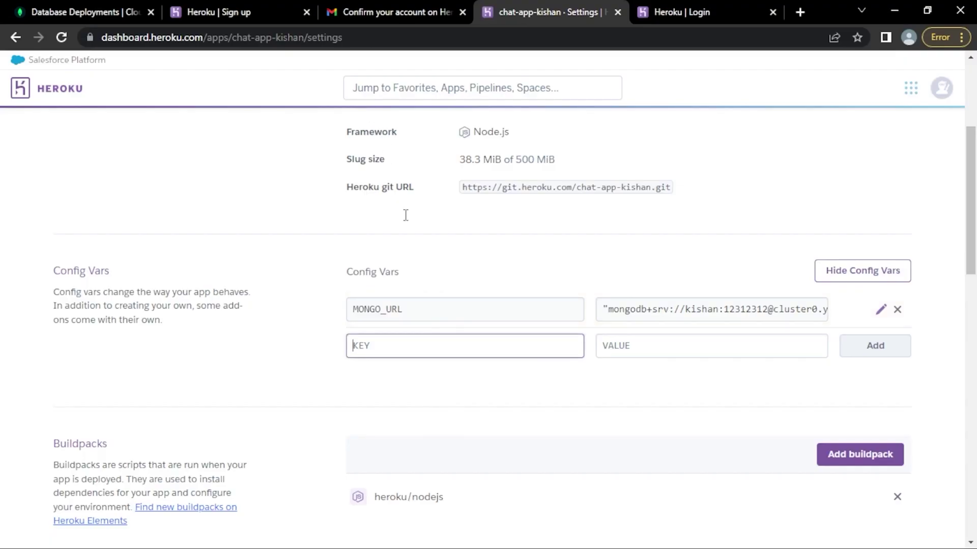
pyautogui.hotkey('ctrl', 'v')
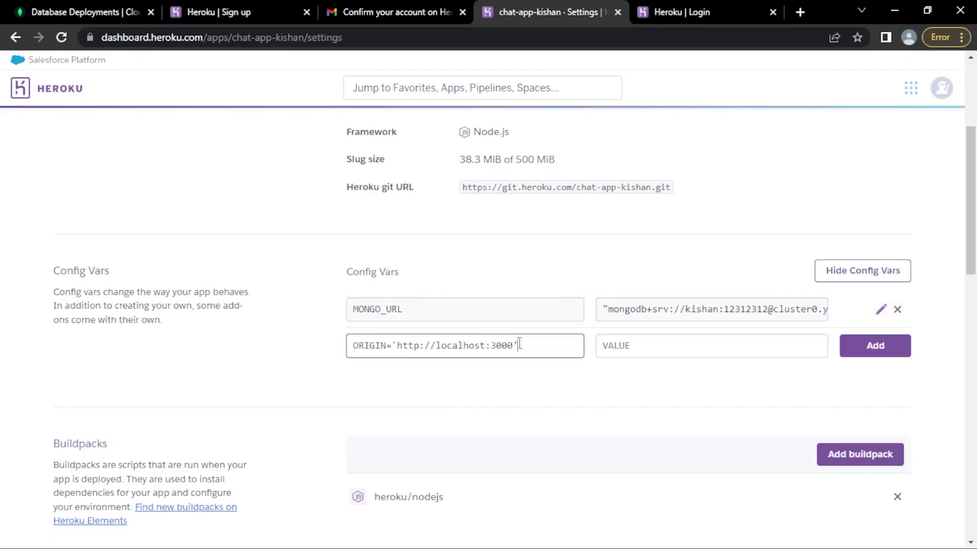
pyautogui.hotkey('shift', 'Left')
pyautogui.hotkey('shift', 'Left')
pyautogui.hotkey('shift', 'Left')
pyautogui.hotkey('shift', 'Left')
pyautogui.hotkey('shift', 'Left')
pyautogui.hotkey('shift', 'Left')
pyautogui.hotkey('shift', 'Left')
pyautogui.hotkey('shift', 'Left')
pyautogui.hotkey('shift', 'Left')
pyautogui.hotkey('shift', 'Left')
pyautogui.hotkey('shift', 'Left')
pyautogui.hotkey('shift', 'Left')
pyautogui.hotkey('shift', 'Left')
pyautogui.hotkey('shift', 'Left')
pyautogui.hotkey('shift', 'Left')
pyautogui.hotkey('shift', 'Left')
pyautogui.hotkey('shift', 'Left')
pyautogui.hotkey('shift', 'Left')
pyautogui.hotkey('shift', 'Left')
pyautogui.hotkey('shift', 'Left')
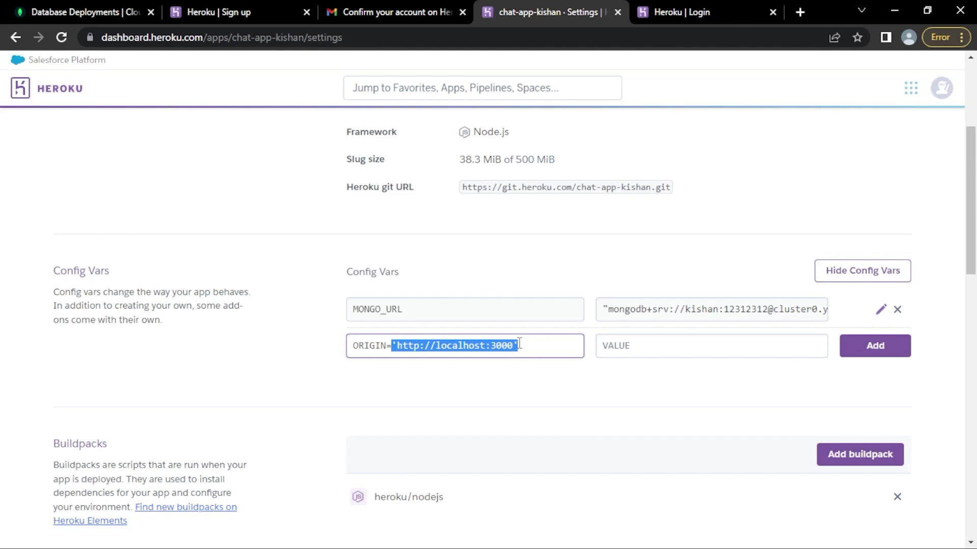
pyautogui.hotkey('ctrl', 'x')
pyautogui.press('BackSpace')
pyautogui.press('Tab')
pyautogui.hotkey('ctrl', 'v')
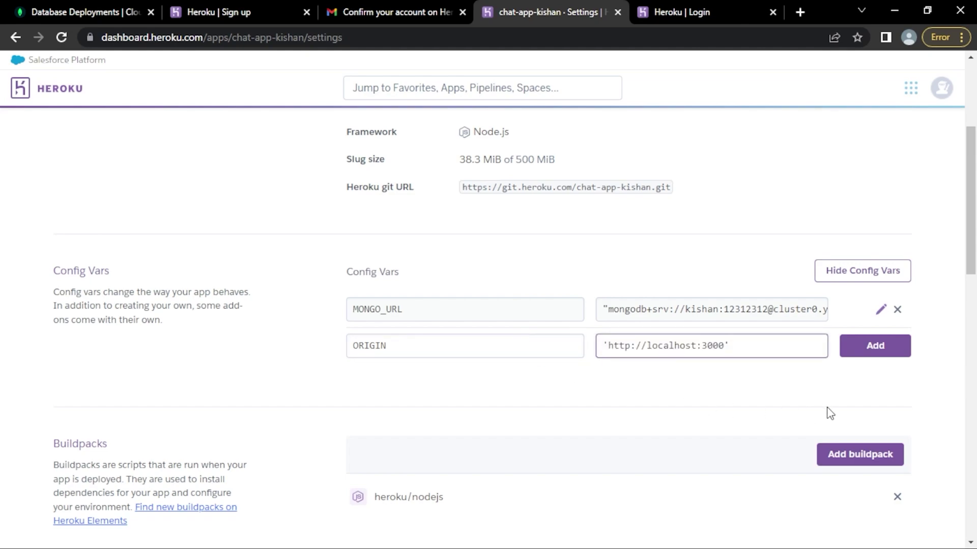
pyautogui.click(860, 344)
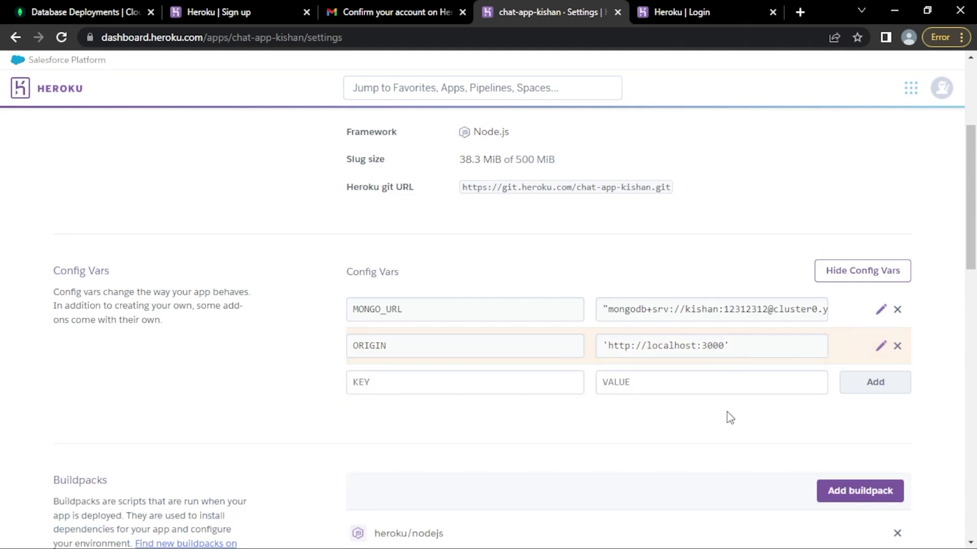
pyautogui.scroll(5, 728, 384)
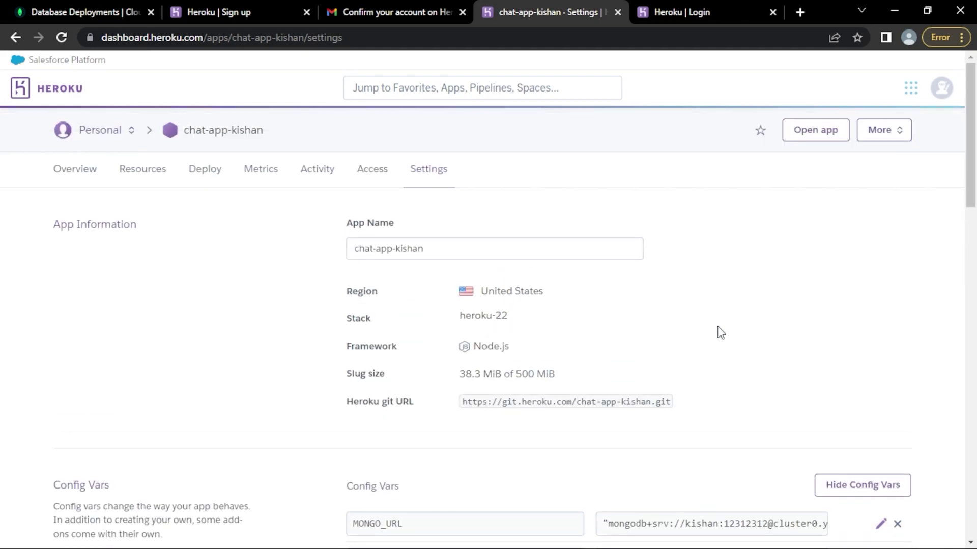
# Restart all of chat-app-kishan's dynos.
pyautogui.click(879, 133)
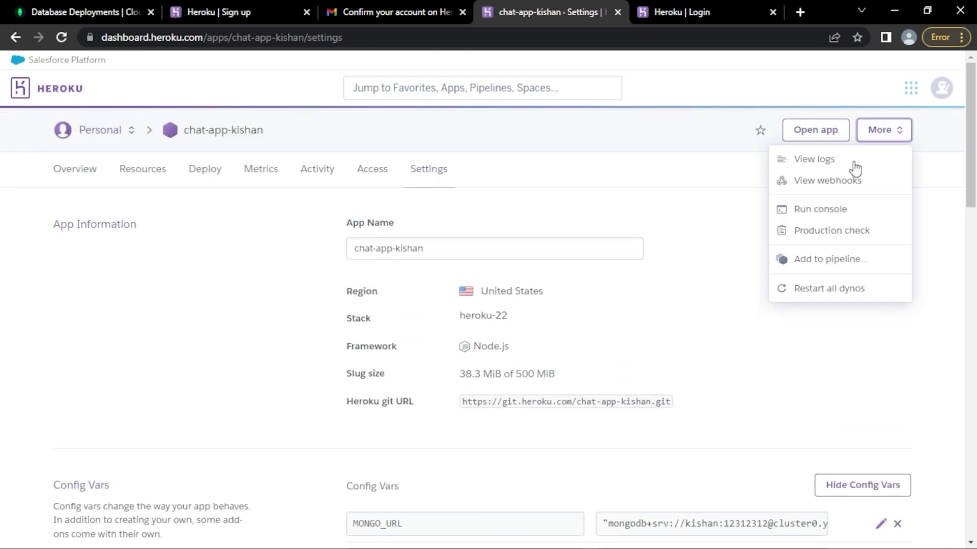
pyautogui.click(829, 290)
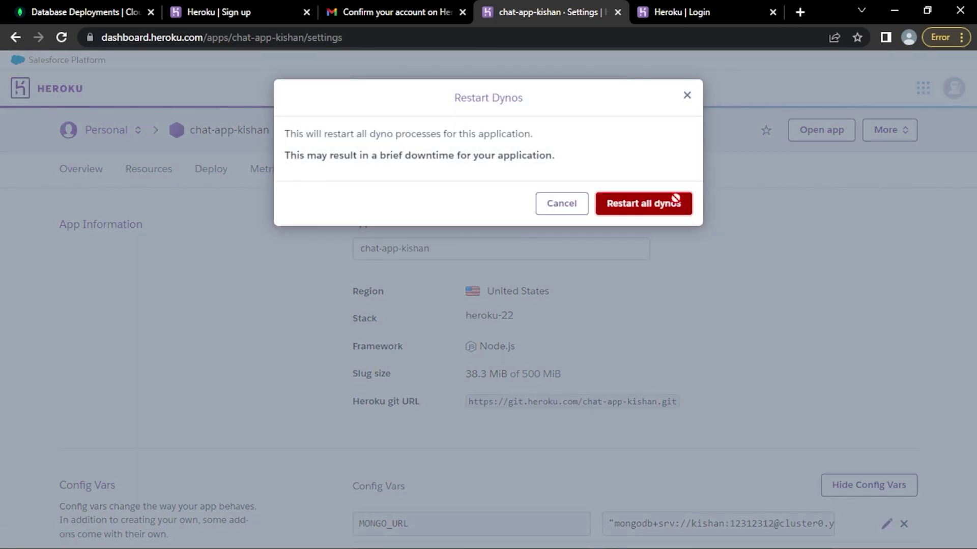
pyautogui.click(661, 204)
# View the application logs, which show an 'Invalid scheme' connection-string error.
pyautogui.click(879, 134)
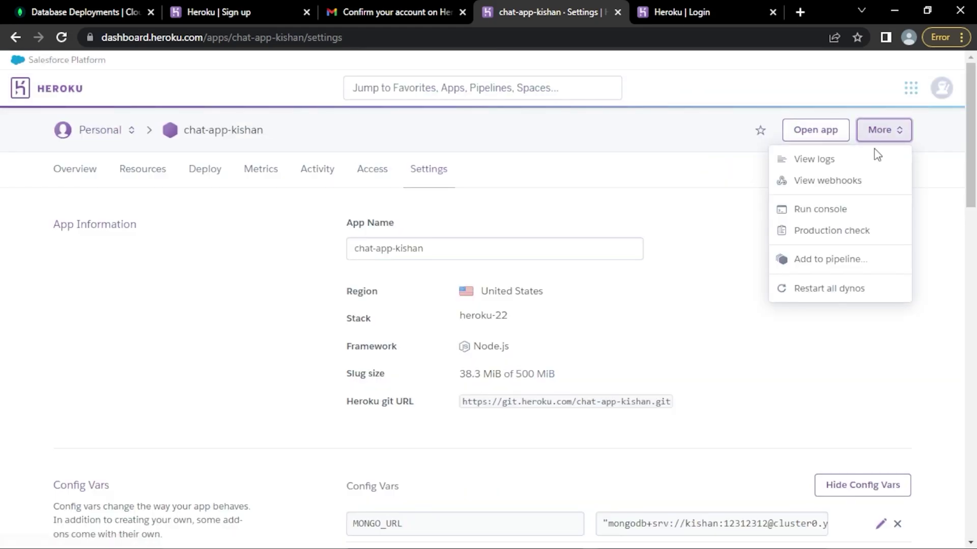
pyautogui.click(838, 210)
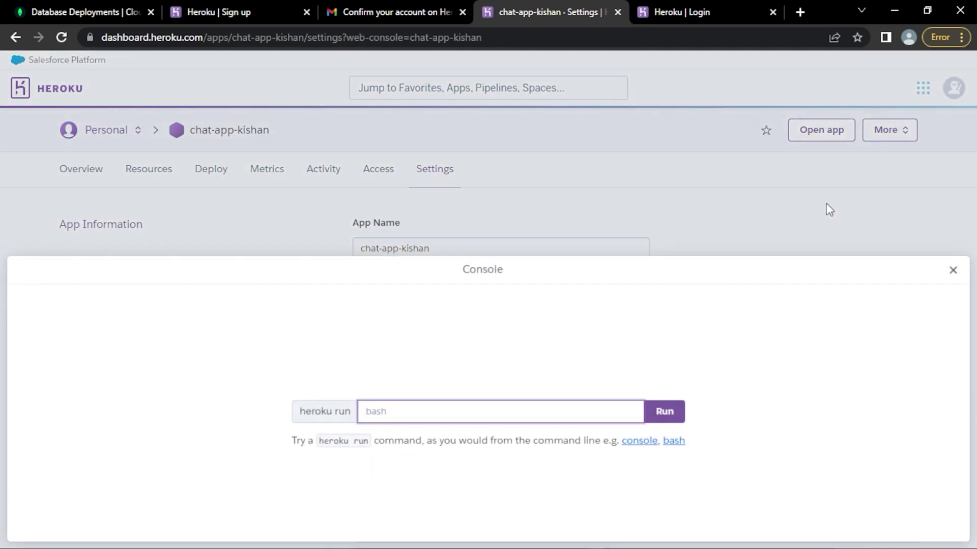
pyautogui.click(871, 162)
pyautogui.click(886, 133)
pyautogui.click(849, 160)
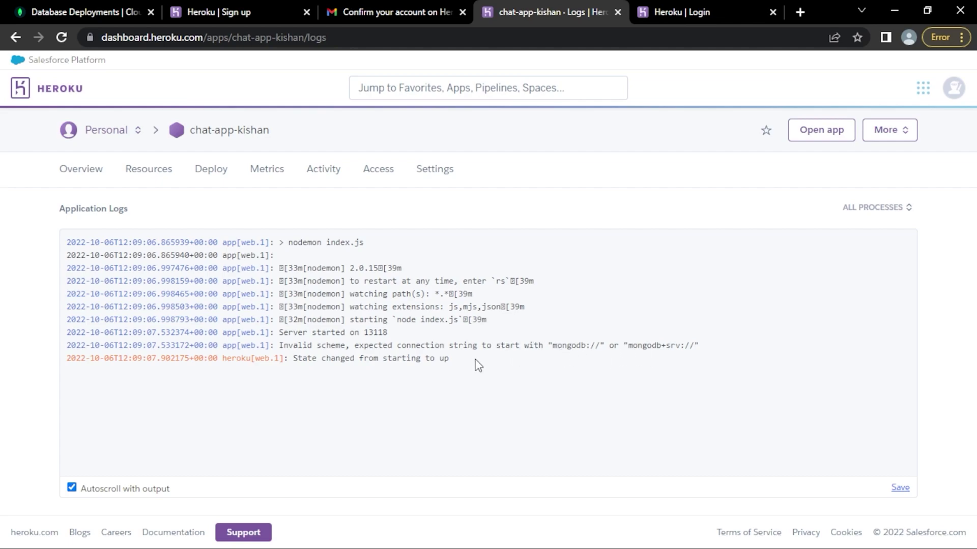
# In Settings, edit MONGO_URL to delete the stray quotes around mongodb+srv and save changes.
pyautogui.hotkey('alt', 'Tab')
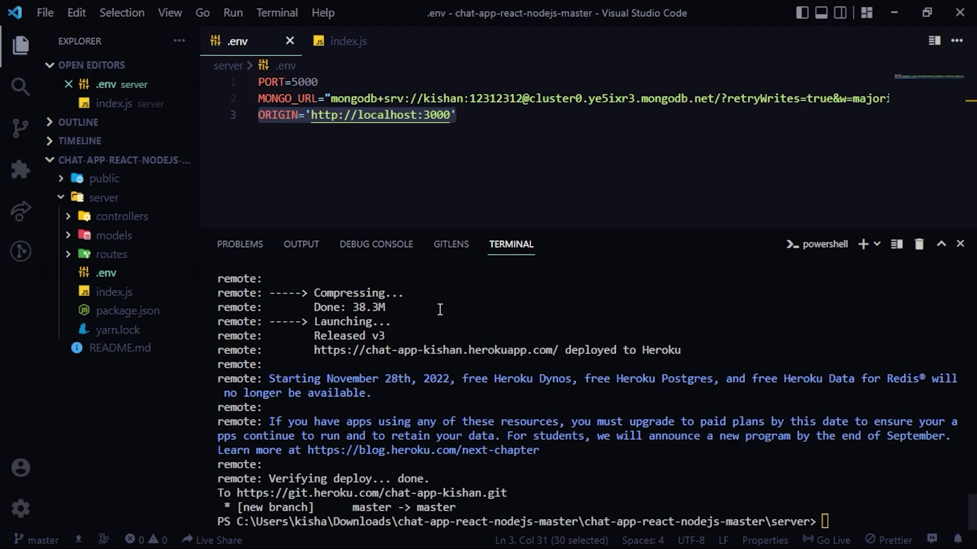
pyautogui.hotkey('alt', 'Tab')
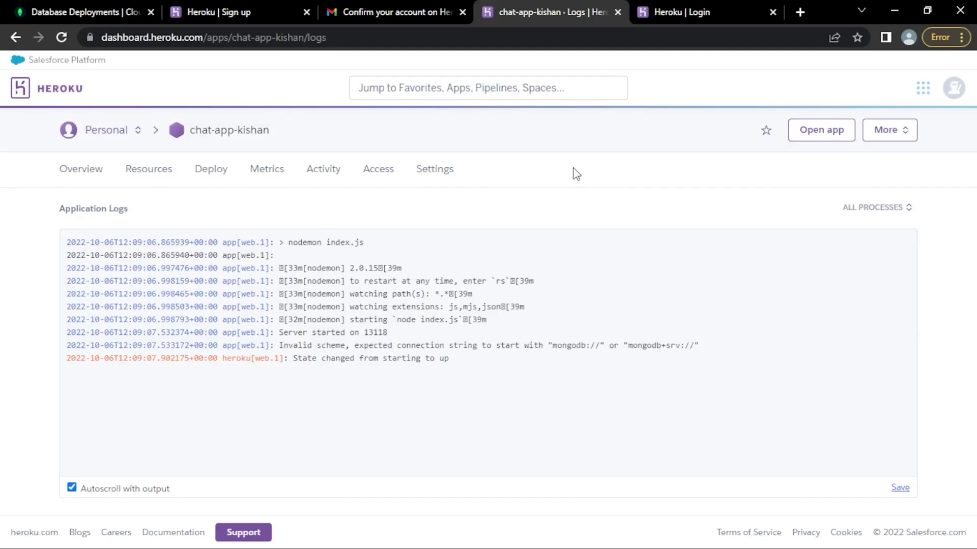
pyautogui.click(863, 131)
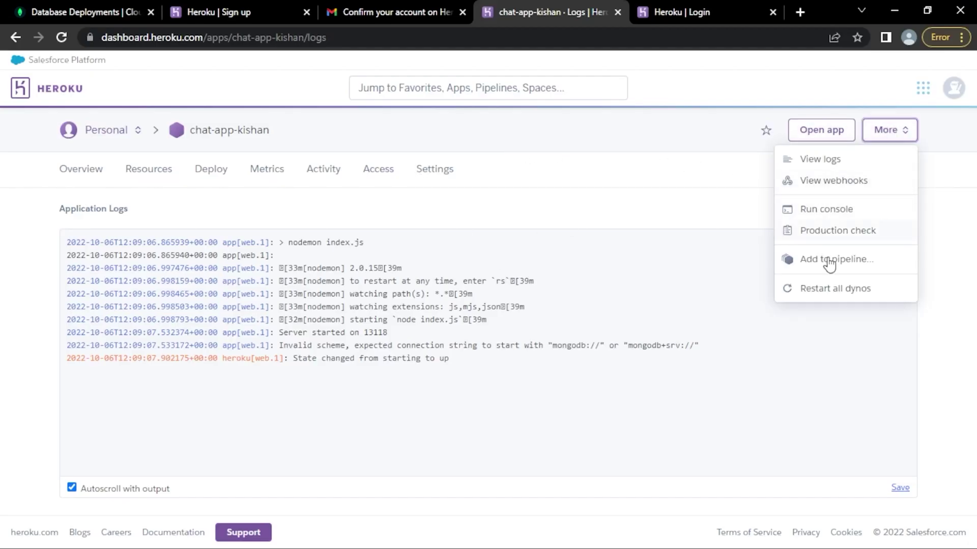
pyautogui.click(621, 142)
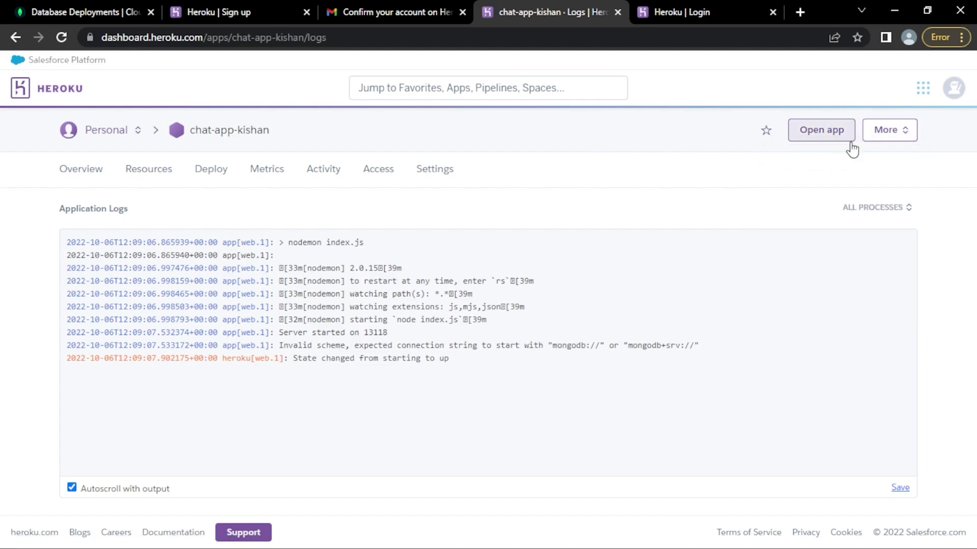
pyautogui.click(447, 170)
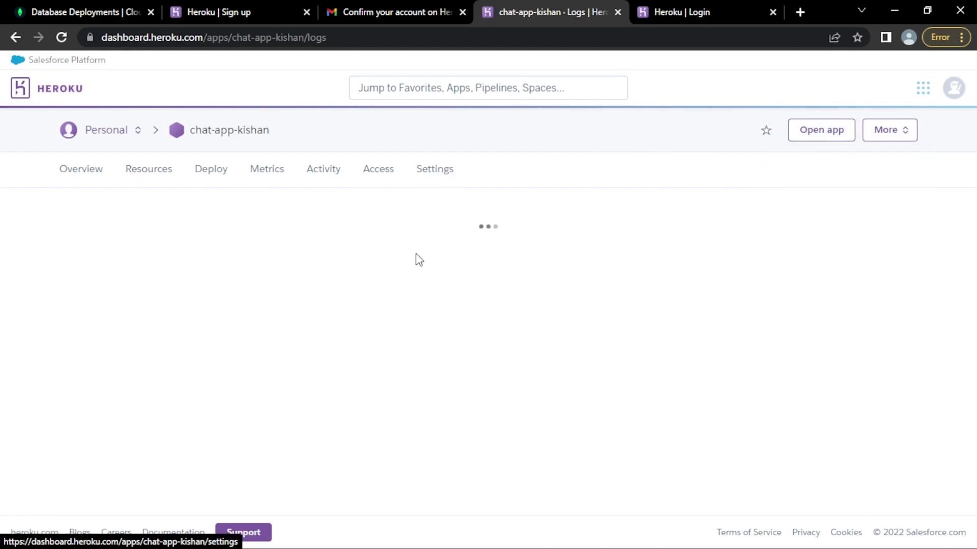
pyautogui.click(399, 487)
pyautogui.scroll(-3, 590, 433)
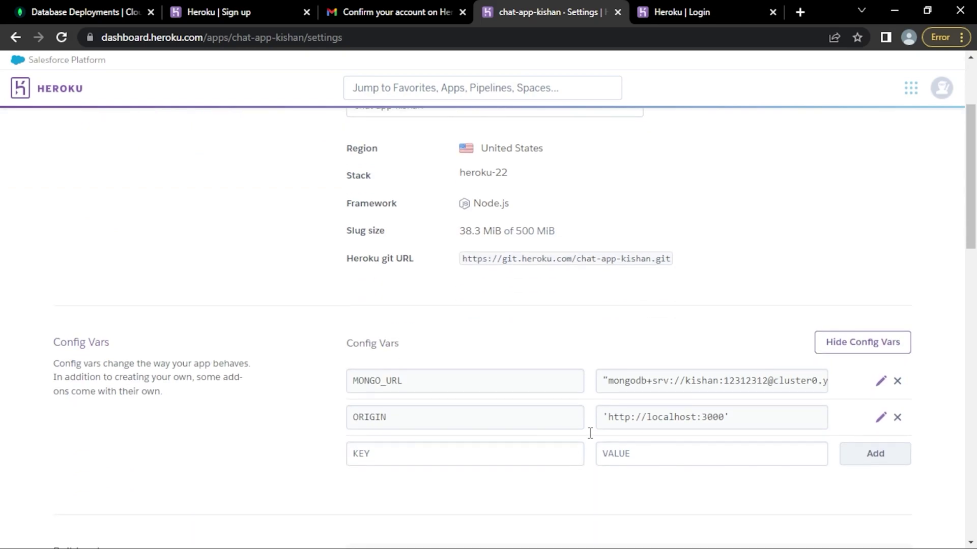
pyautogui.click(880, 380)
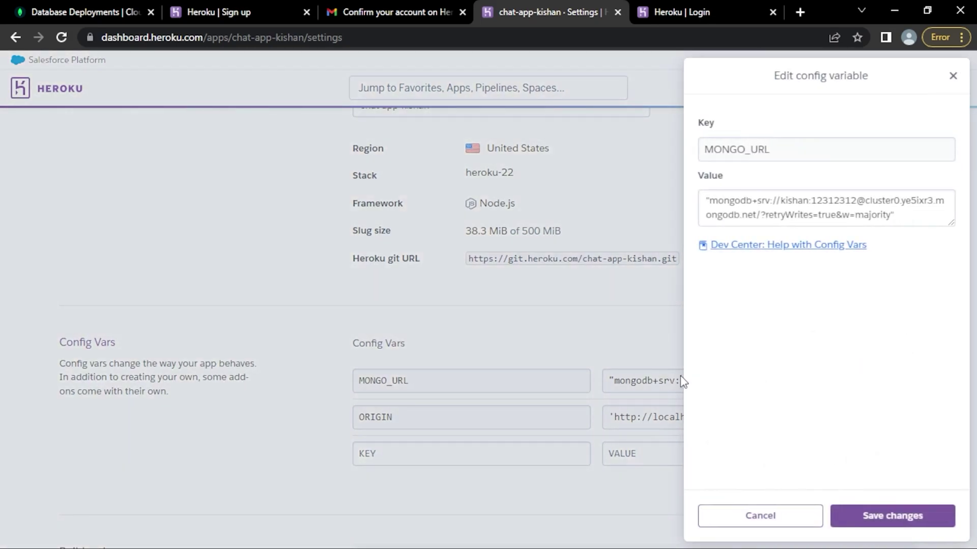
pyautogui.click(715, 199)
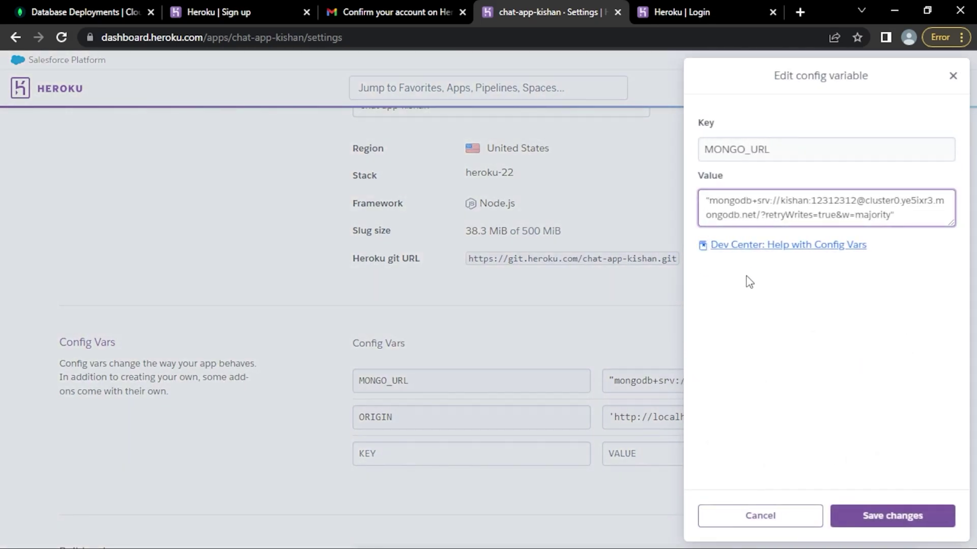
pyautogui.press('BackSpace')
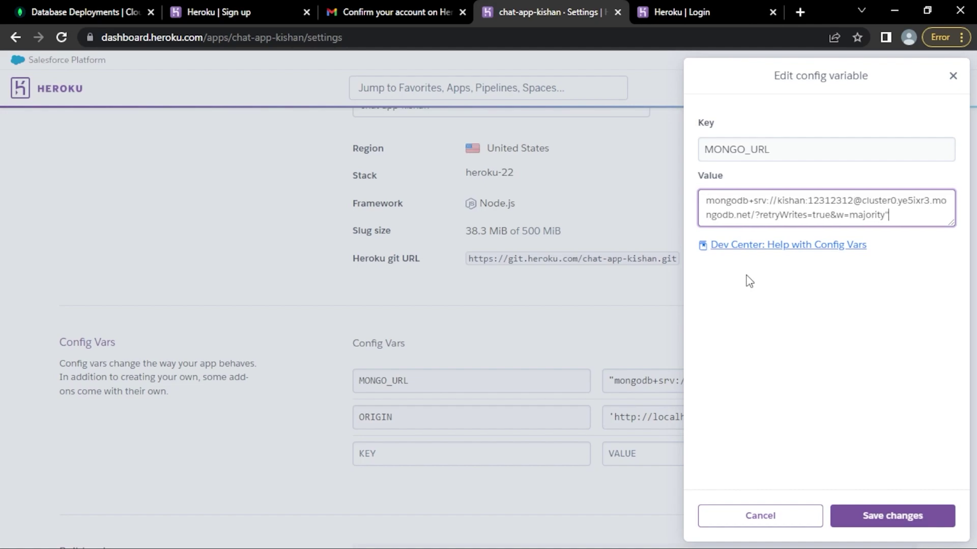
pyautogui.click(888, 516)
pyautogui.scroll(3, 722, 412)
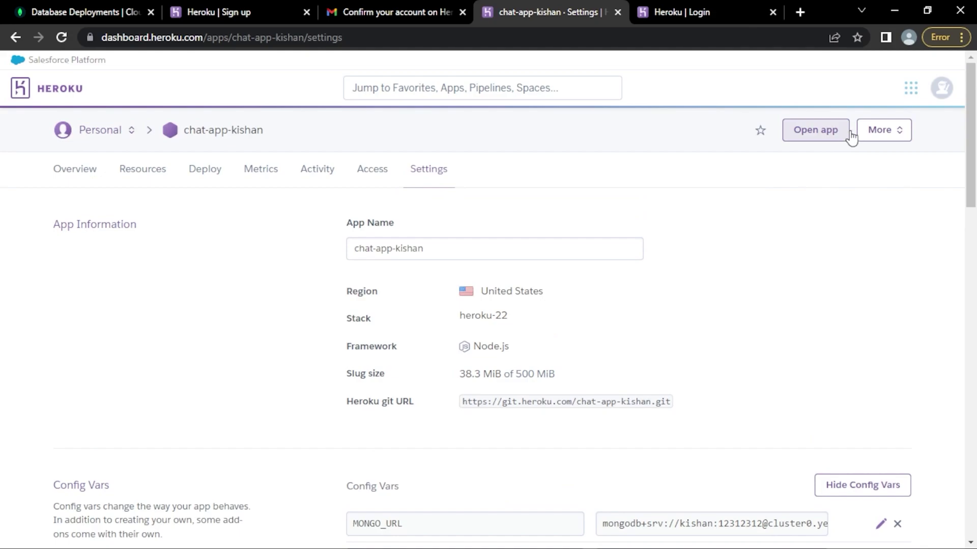
# Restart all dynos and check logs for server start on 59893 and 'DB Connetion Successfull'.
pyautogui.click(882, 131)
pyautogui.click(810, 287)
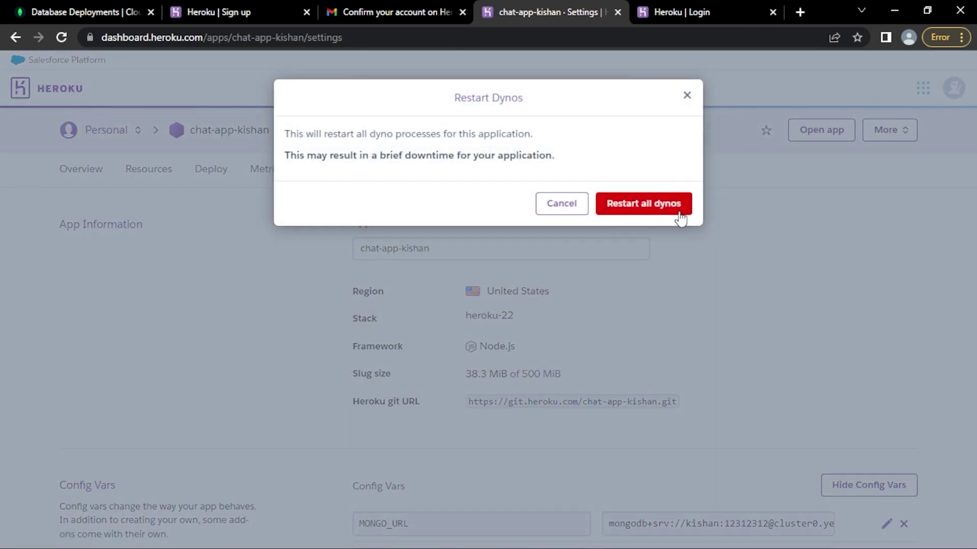
pyautogui.click(678, 206)
pyautogui.click(897, 130)
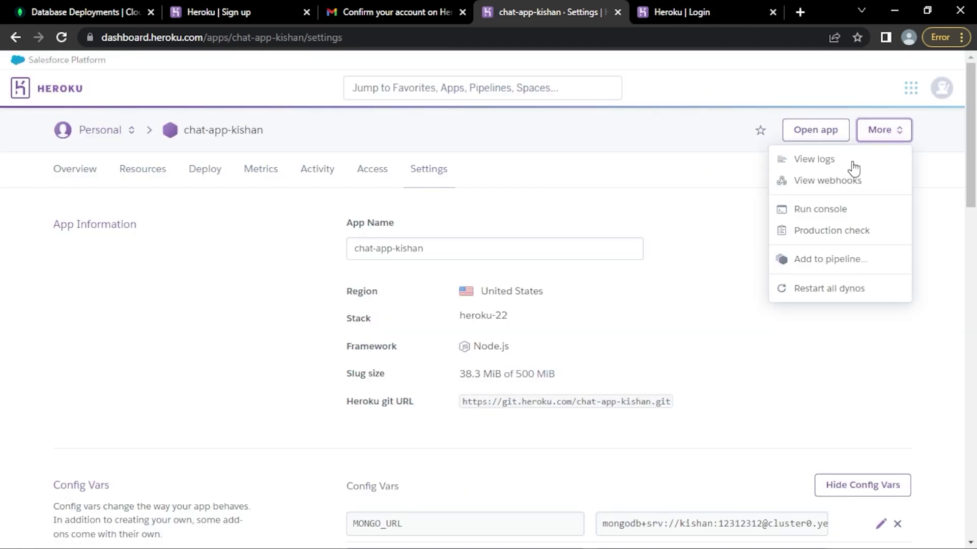
pyautogui.click(814, 159)
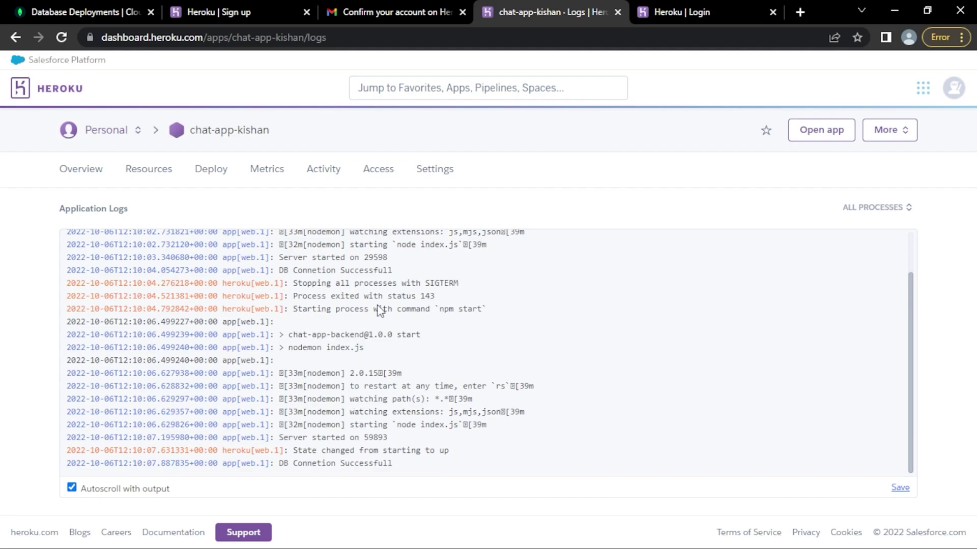
# Open chat-app-kishan.herokuapp.com and close the Sign up, Confirm account, Database Deployments and Login tabs.
pyautogui.click(837, 136)
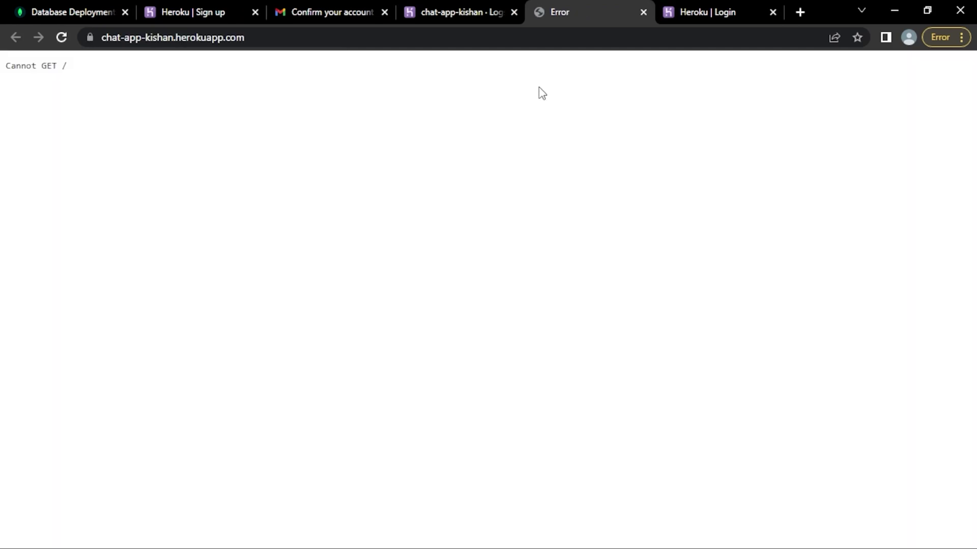
pyautogui.moveTo(264, 39); pyautogui.dragTo(94, 36)
pyautogui.hotkey('ctrl', 'c')
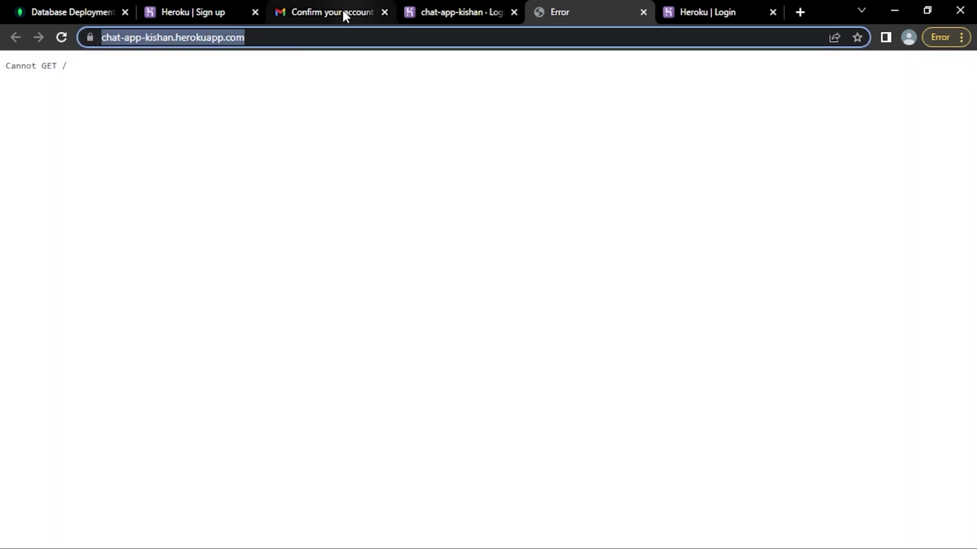
pyautogui.click(255, 12)
pyautogui.click(255, 12)
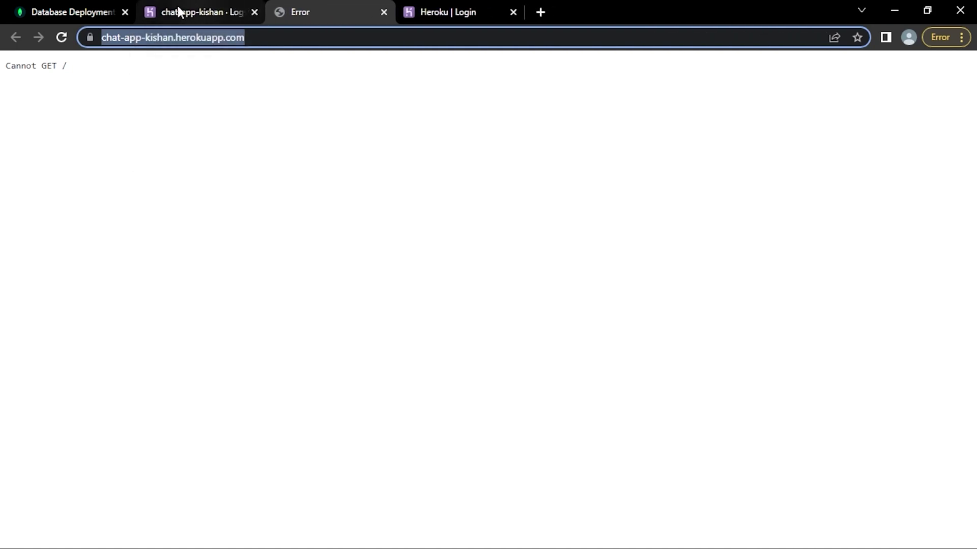
pyautogui.click(124, 11)
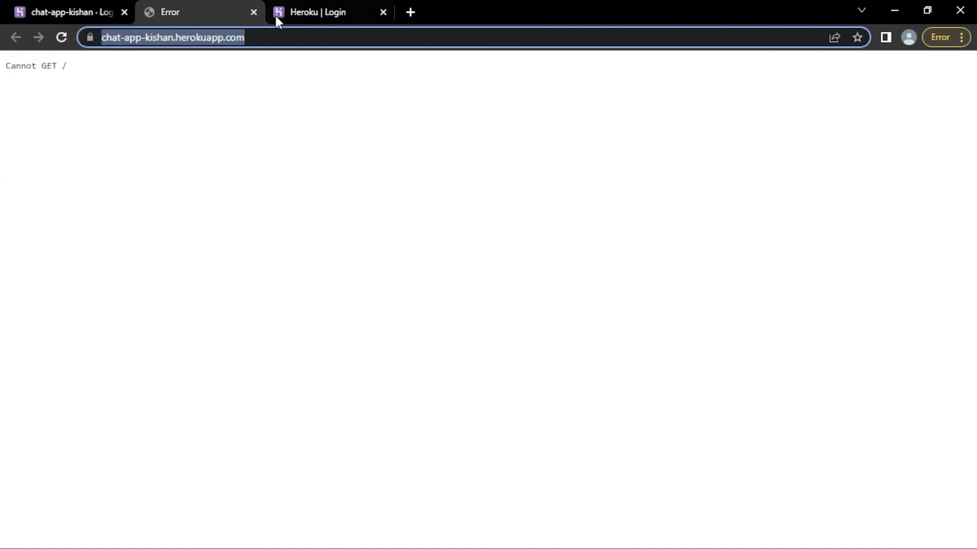
pyautogui.click(383, 12)
# Open public/src/utils/APIRoutes.js in the code editor.
pyautogui.hotkey('alt', 'Tab')
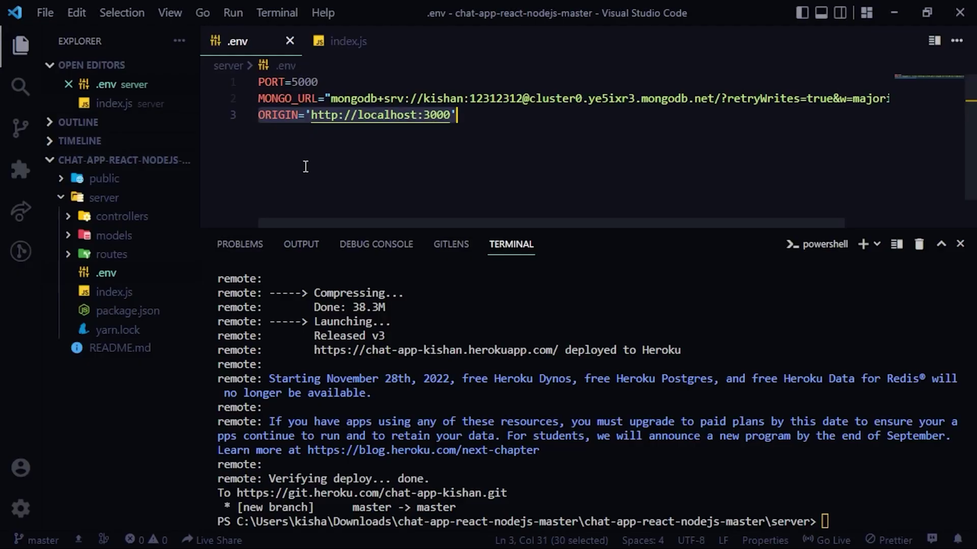
pyautogui.click(104, 179)
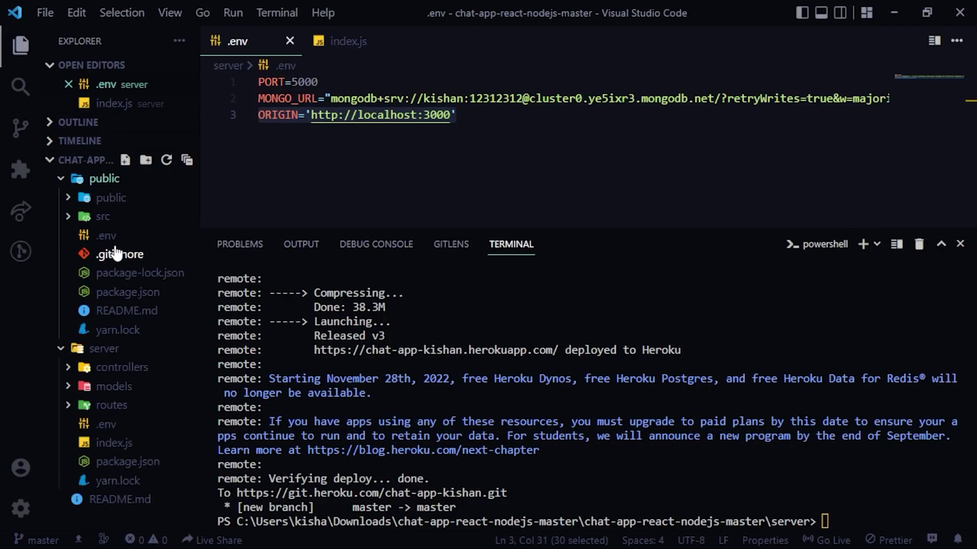
pyautogui.click(104, 217)
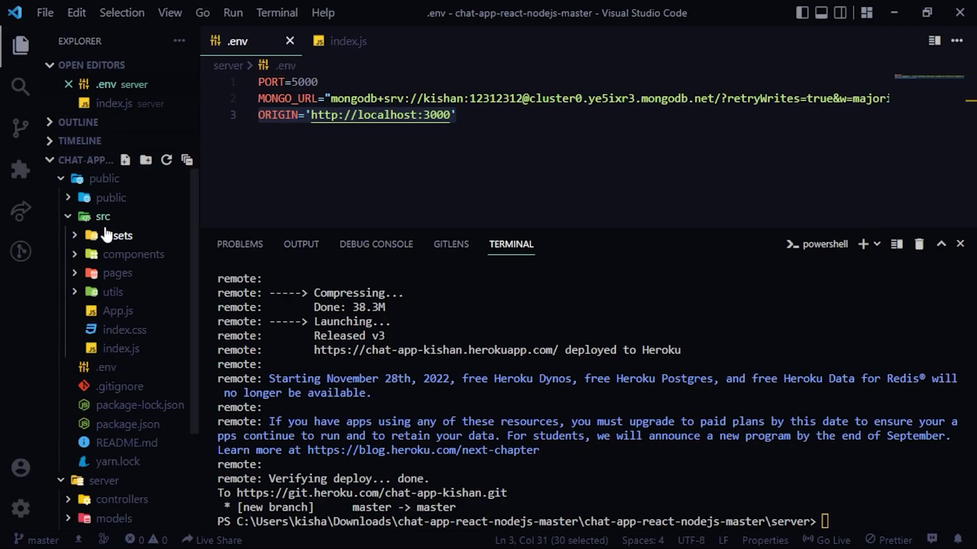
pyautogui.click(113, 292)
pyautogui.click(134, 311)
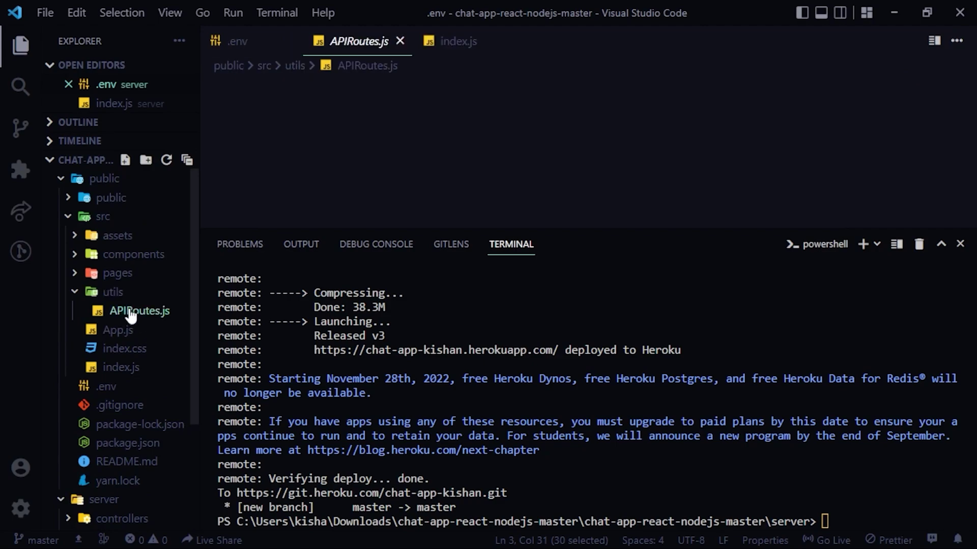
pyautogui.click(960, 244)
pyautogui.moveTo(396, 82); pyautogui.dragTo(430, 83)
pyautogui.hotkey('shift', 'Right')
pyautogui.hotkey('shift', 'Right')
pyautogui.hotkey('shift', 'Right')
pyautogui.hotkey('shift', 'Right')
pyautogui.hotkey('shift', 'Right')
pyautogui.hotkey('shift', 'Right')
pyautogui.hotkey('shift', 'Right')
pyautogui.hotkey('shift', 'Right')
pyautogui.hotkey('shift', 'Right')
pyautogui.hotkey('shift', 'Right')
pyautogui.hotkey('shift', 'Right')
pyautogui.hotkey('shift', 'Right')
pyautogui.hotkey('shift', 'Right')
pyautogui.hotkey('shift', 'Right')
pyautogui.hotkey('shift', 'Right')
pyautogui.hotkey('shift', 'Right')
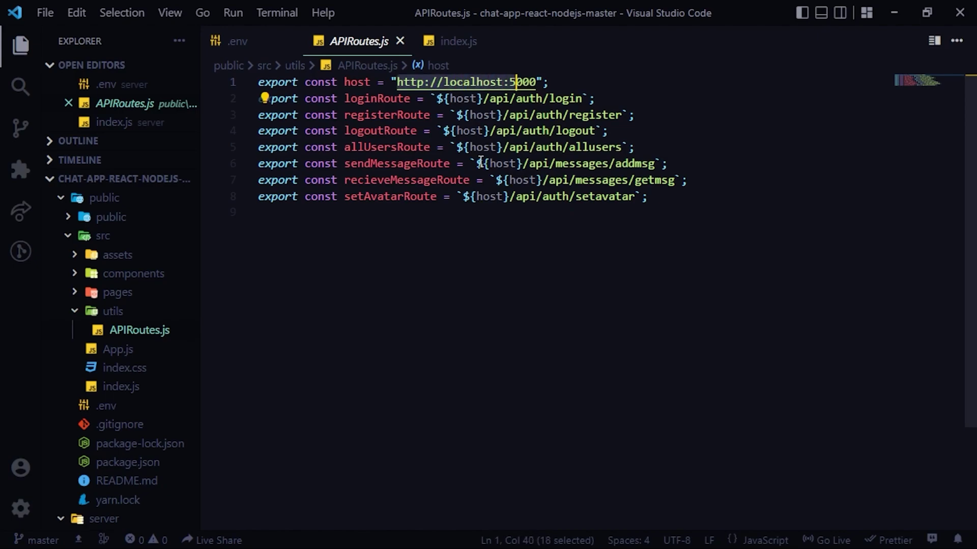
pyautogui.hotkey('ctrl', 'v')
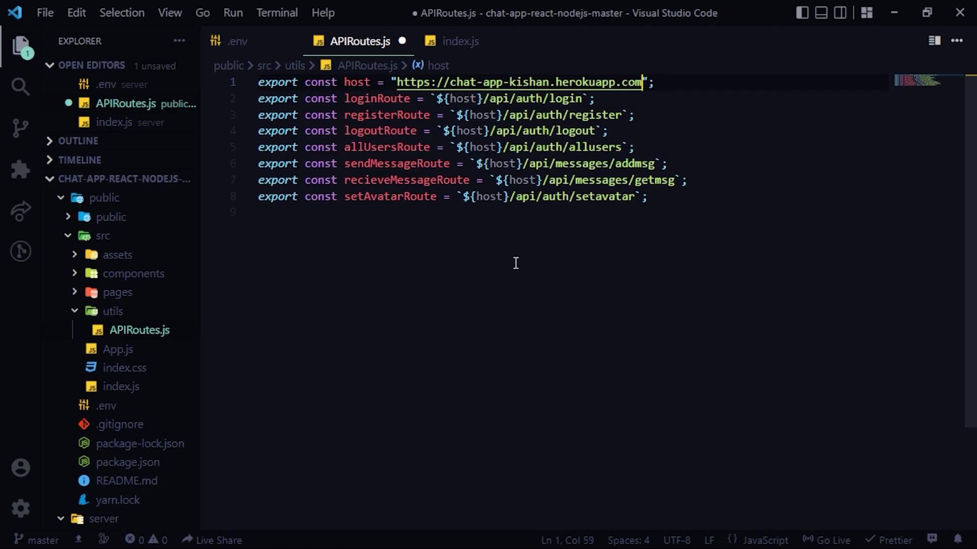
pyautogui.hotkey('ctrl', 's')
pyautogui.click(381, 229)
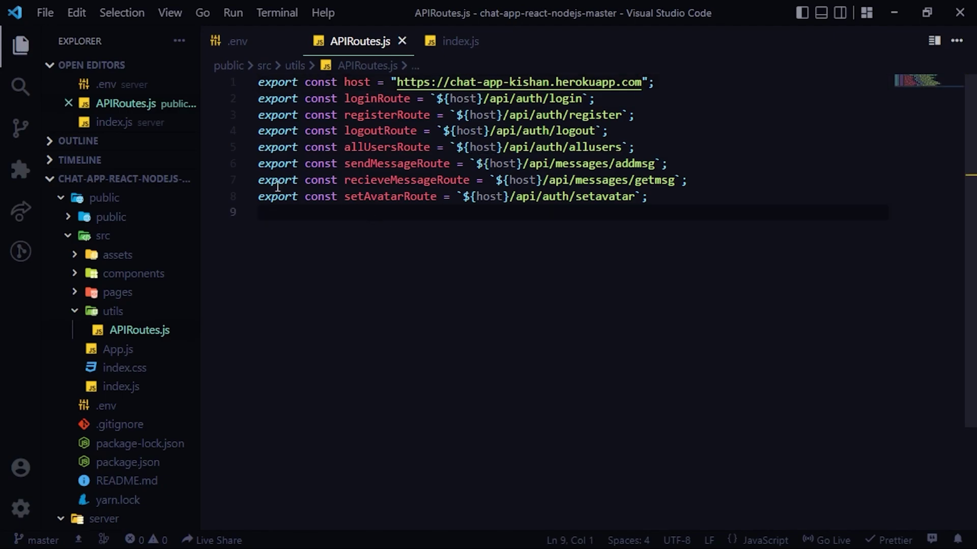
pyautogui.click(122, 407)
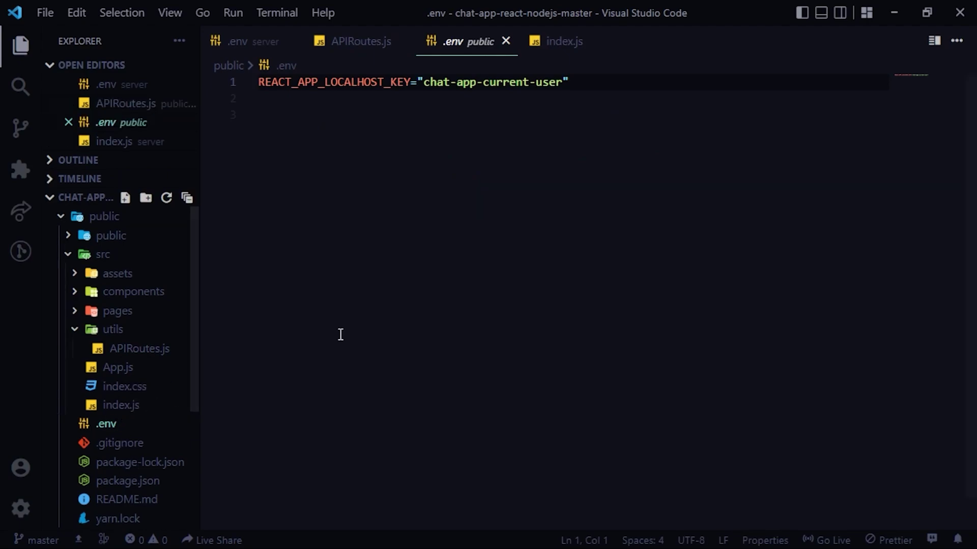
# Add "homepage": "." after "private": true in the frontend's package.json and save.
pyautogui.click(382, 223)
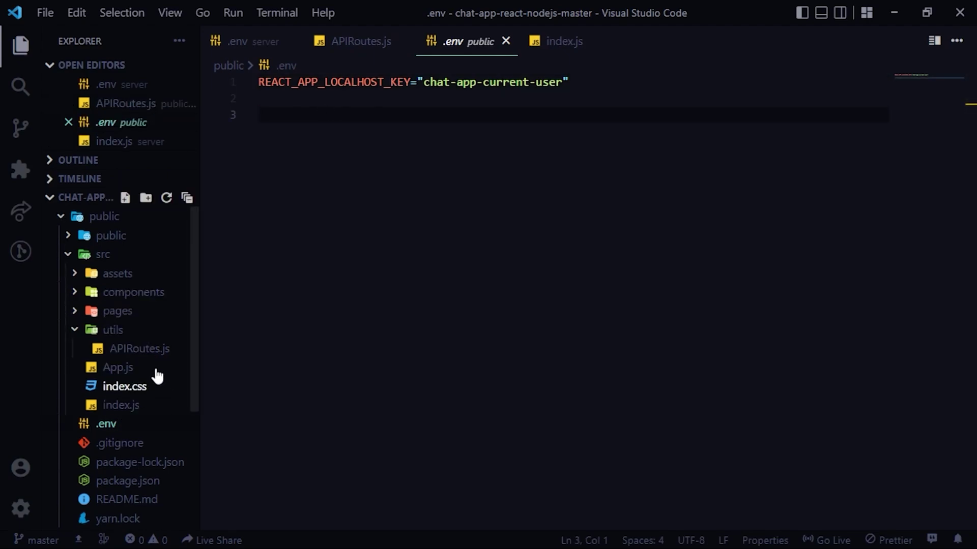
pyautogui.click(109, 329)
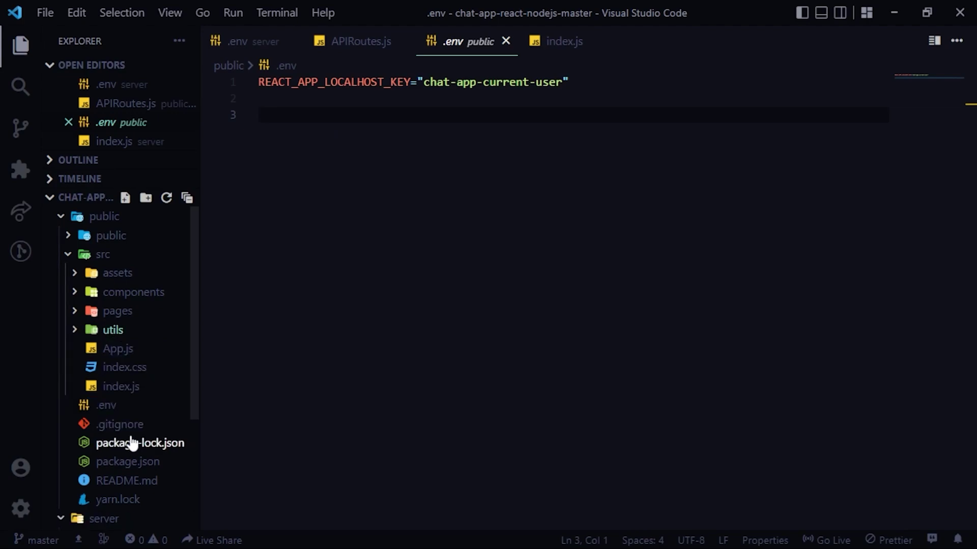
pyautogui.click(137, 463)
pyautogui.click(399, 127)
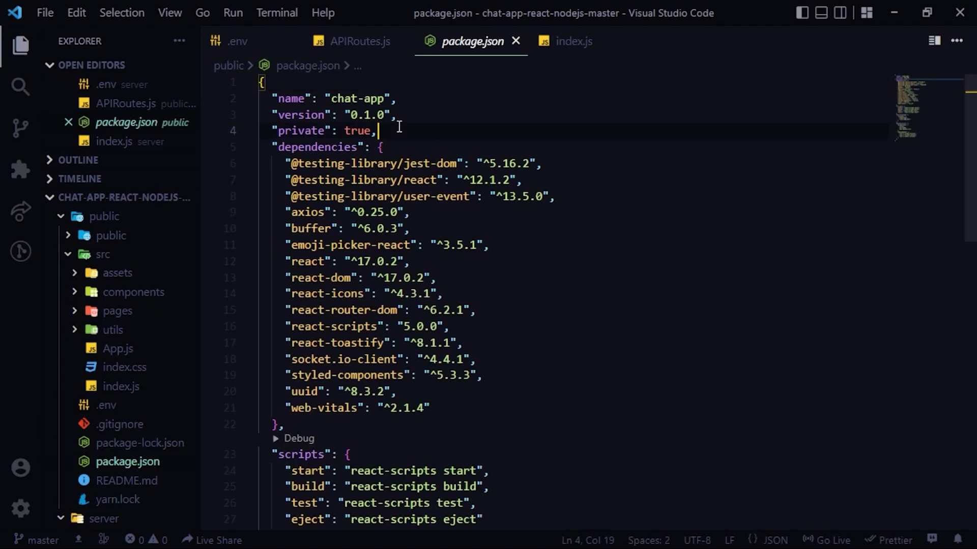
pyautogui.press('Return')
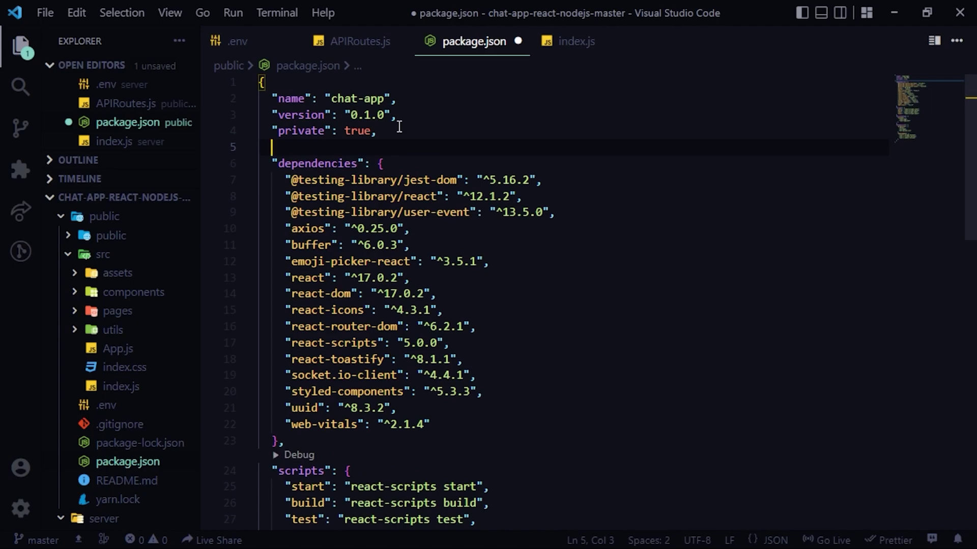
pyautogui.write('"home')
pyautogui.press('Return')
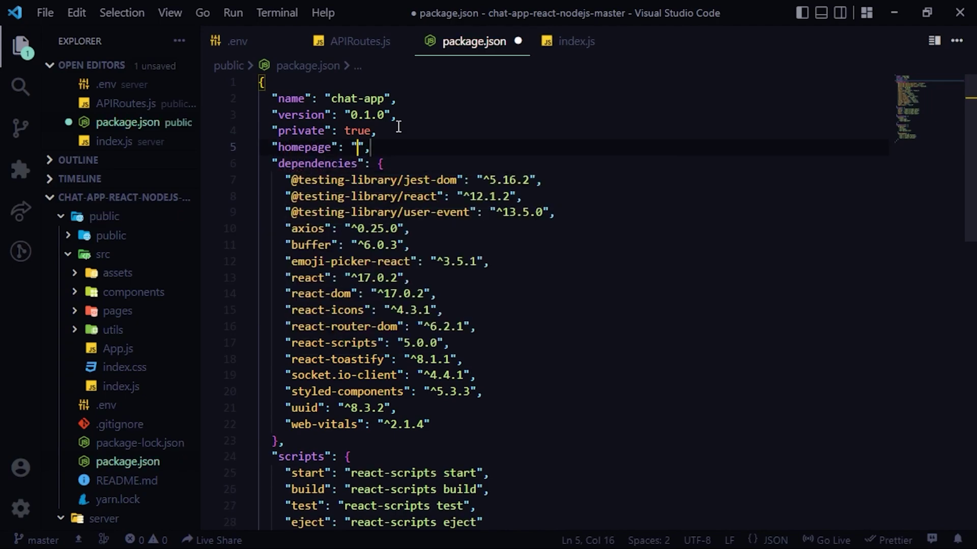
pyautogui.write('.')
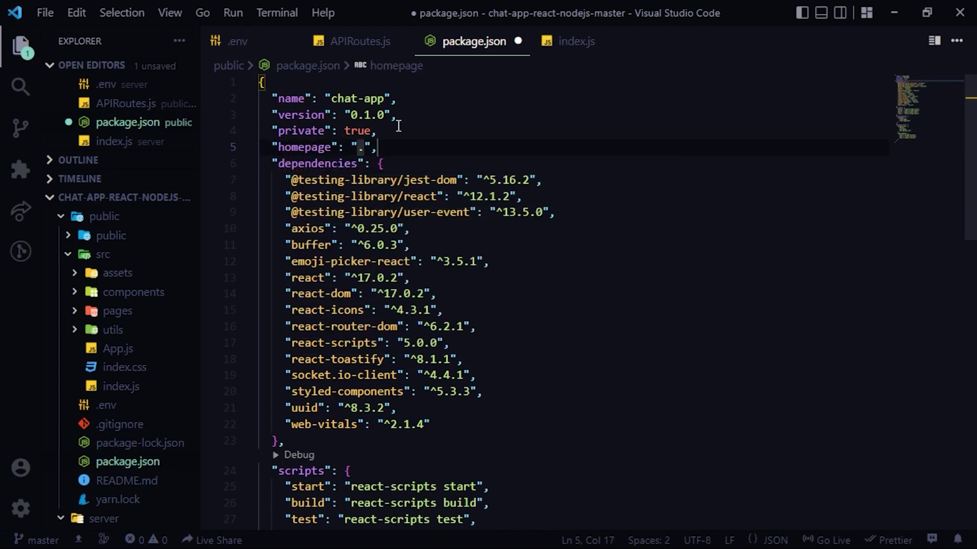
pyautogui.hotkey('ctrl', 's')
pyautogui.click(423, 196)
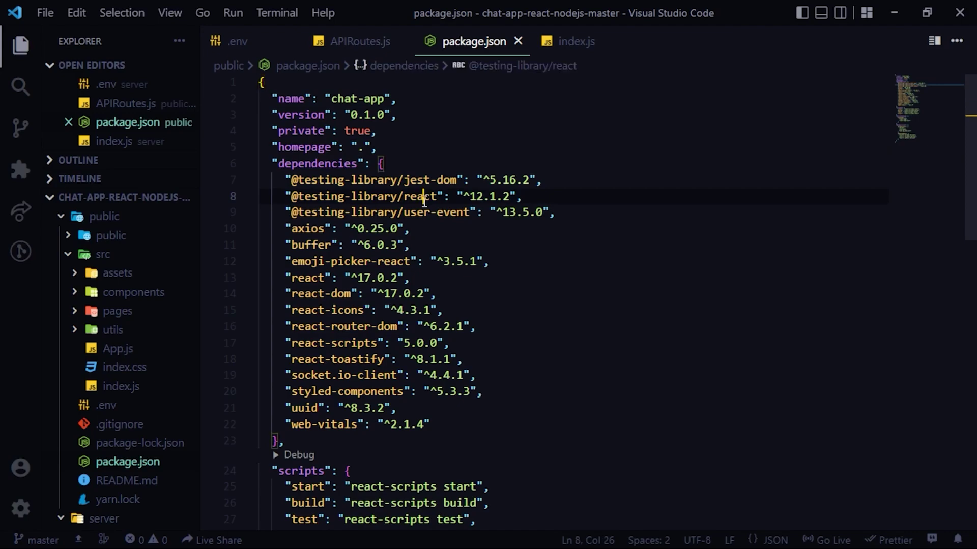
# Collapse the src and public folders in the Explorer and show the terminal.
pyautogui.click(94, 252)
pyautogui.click(76, 216)
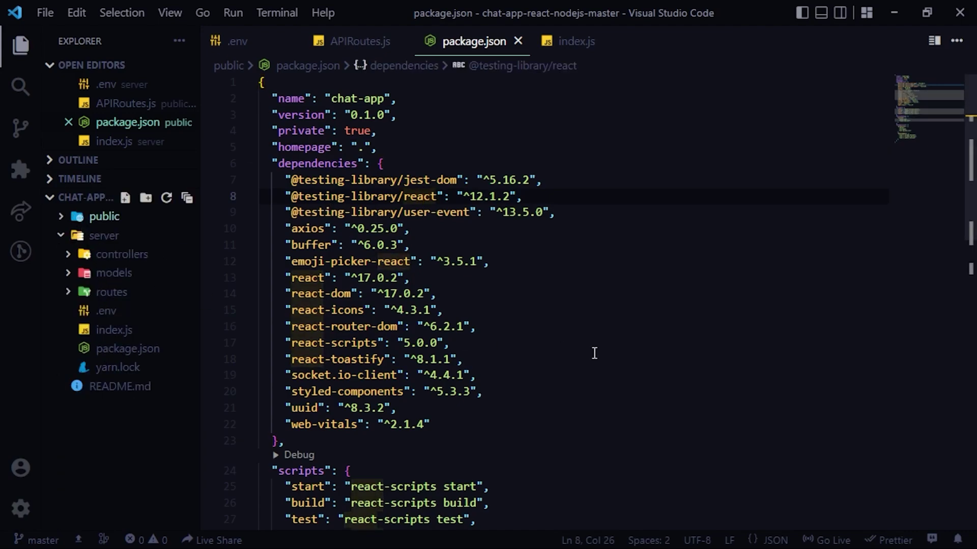
pyautogui.hotkey('ctrl', '`')
# Change the terminal into ../public and run yarn add netlify-cli.
pyautogui.write('cd ')
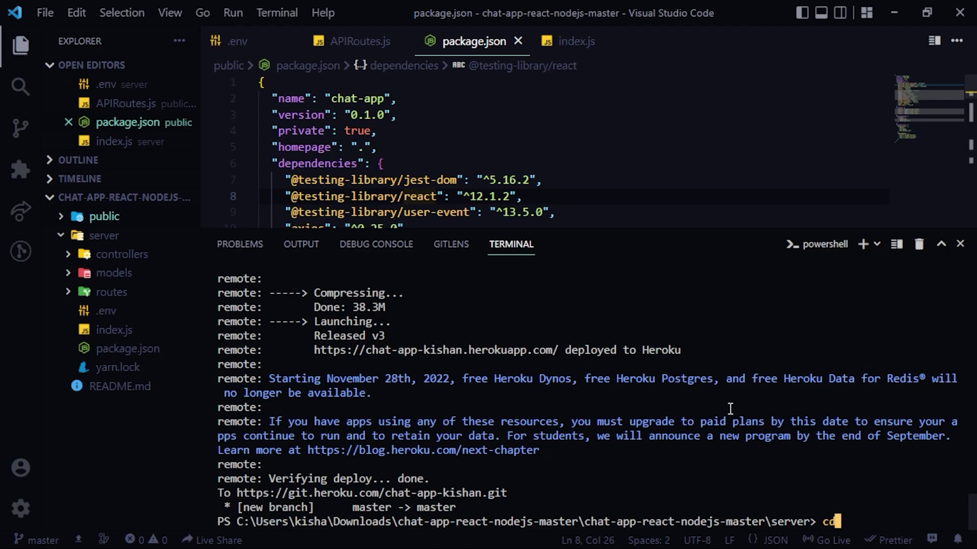
pyautogui.write('../p')
pyautogui.press('Tab')
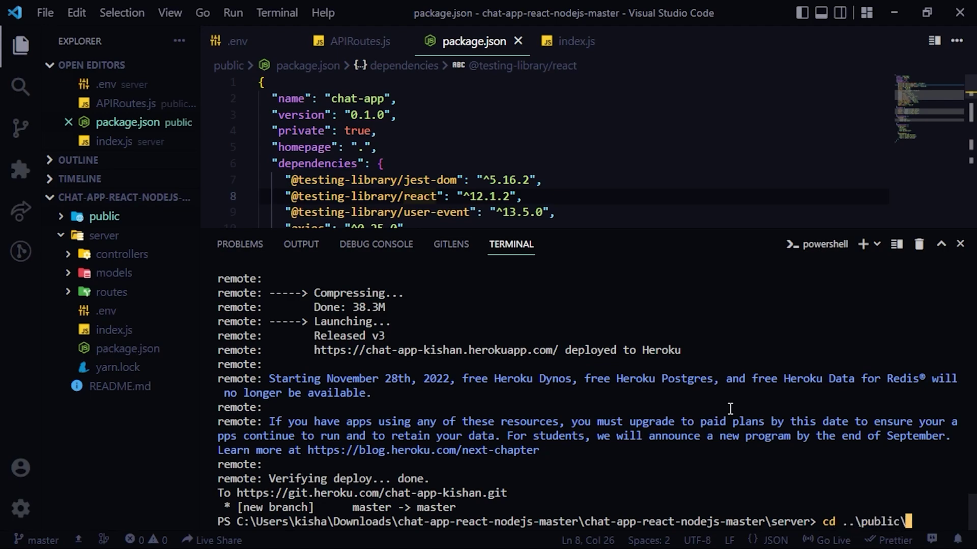
pyautogui.press('Return')
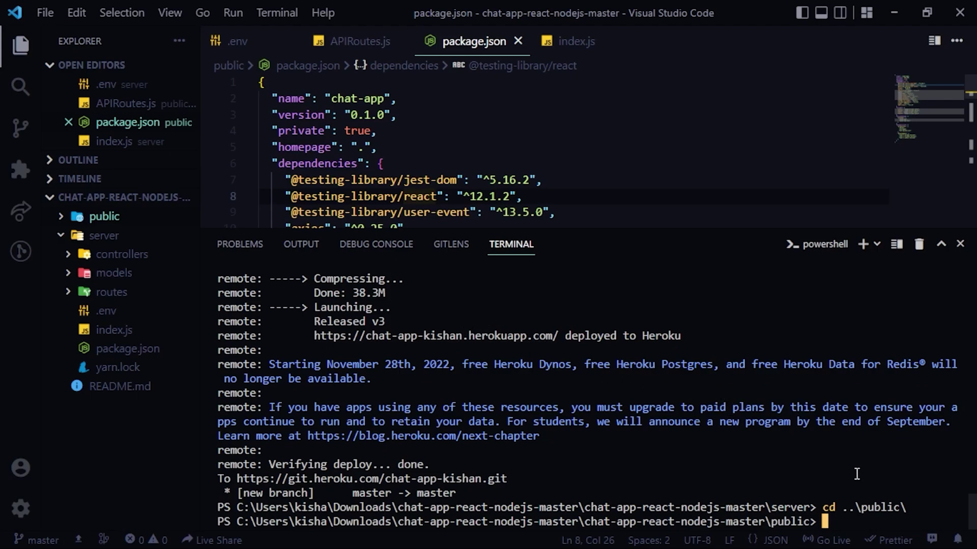
pyautogui.write('yarn add netlify-cli')
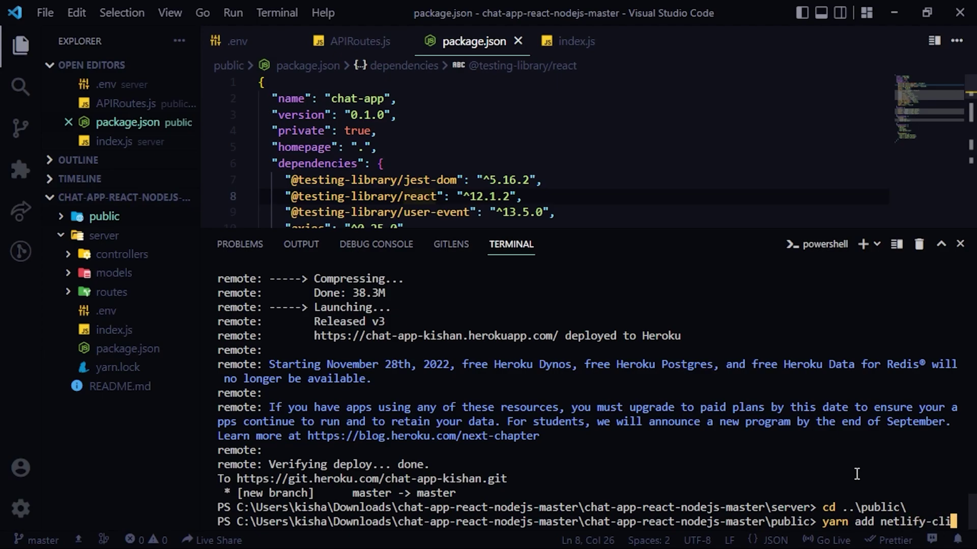
pyautogui.press('Return')
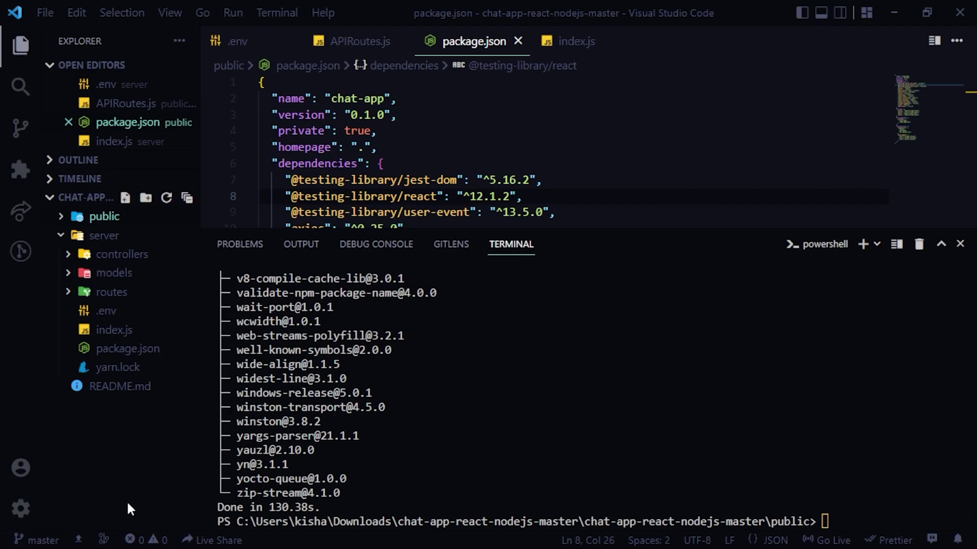
# Build the React frontend with yarn build, then start a production deploy with npx netlify deploy --prod.
pyautogui.click(453, 412)
pyautogui.write('yarn build')
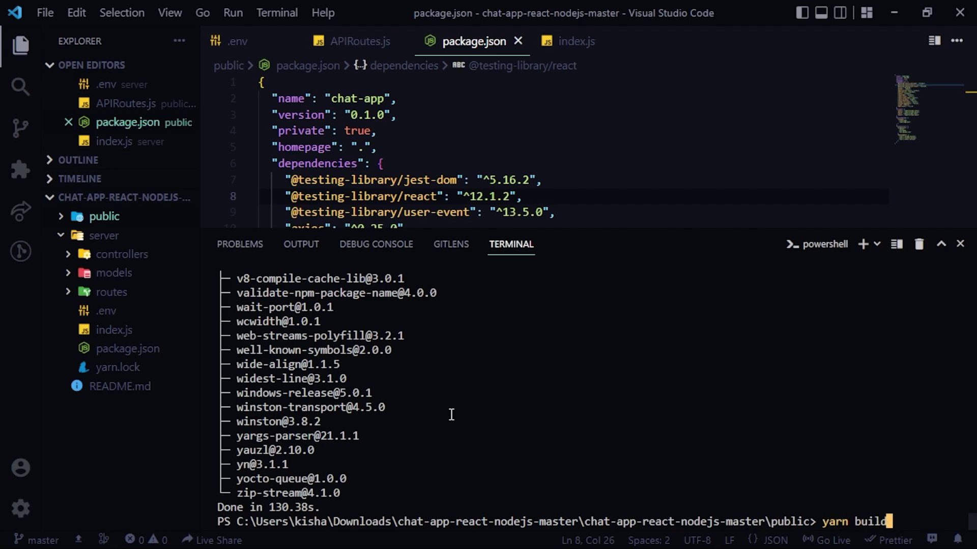
pyautogui.press('Return')
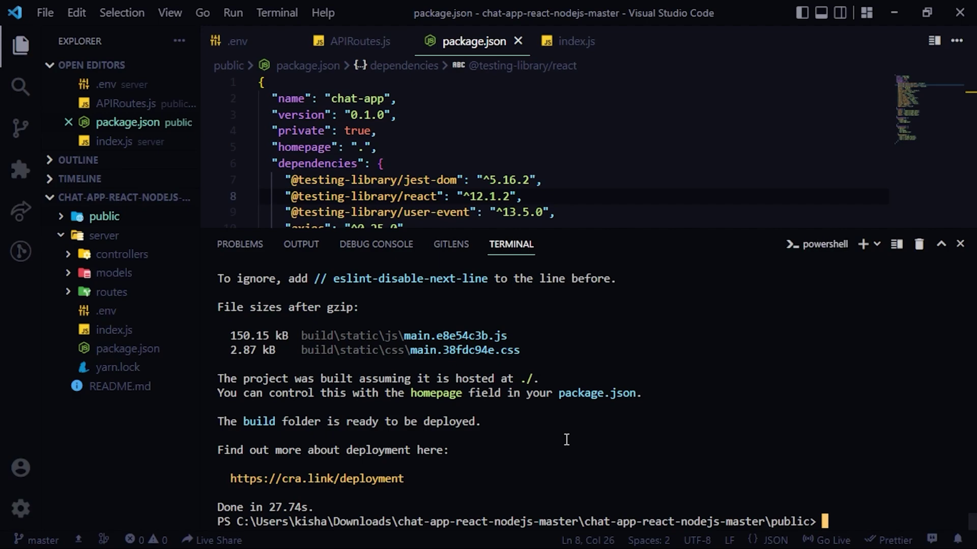
pyautogui.write('npx netlify de')
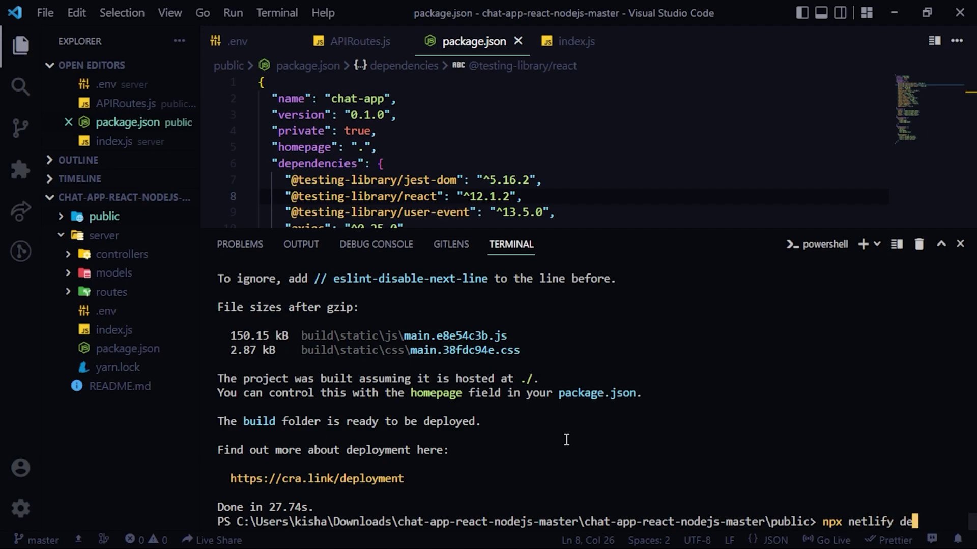
pyautogui.write('ploy --')
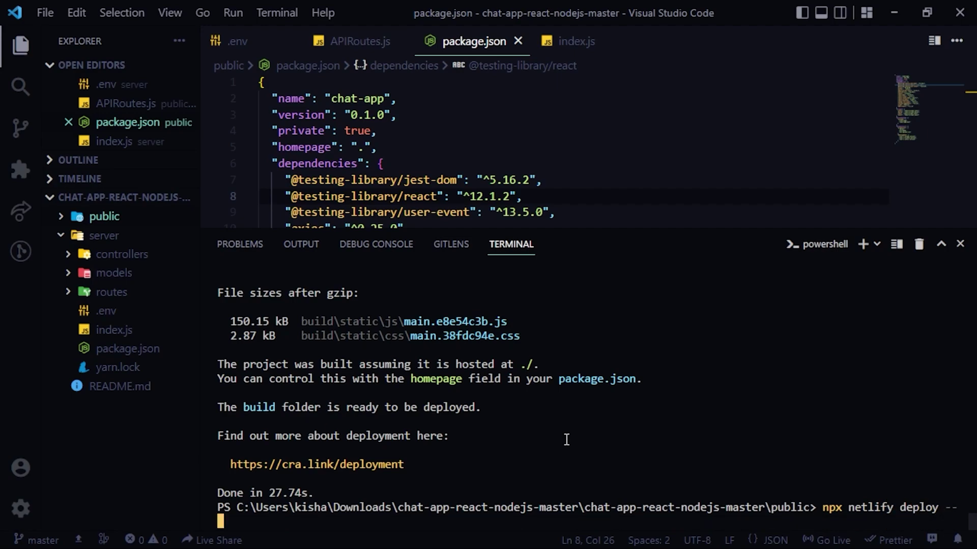
pyautogui.write('prod')
pyautogui.press('Return')
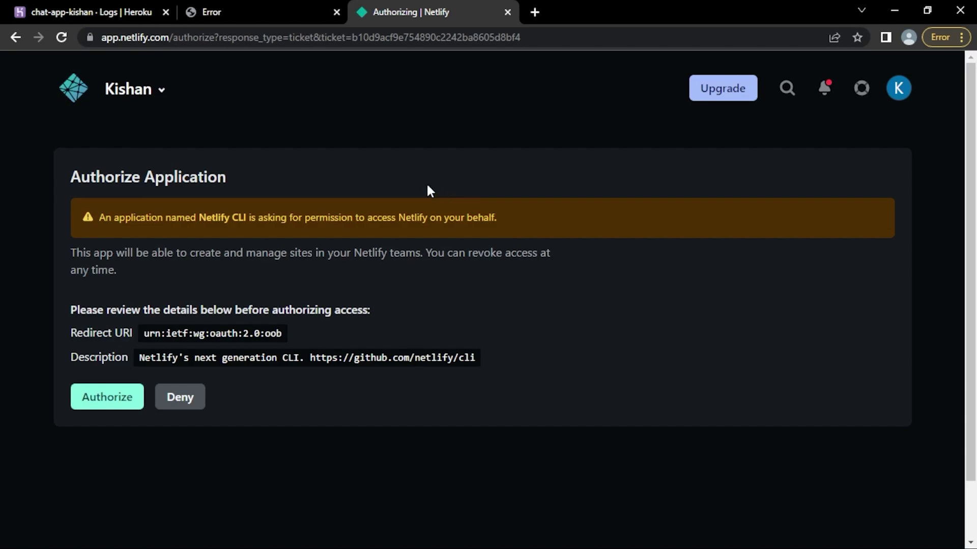
# Authorize Netlify CLI access to the Netlify account and return to VS Code.
pyautogui.click(115, 401)
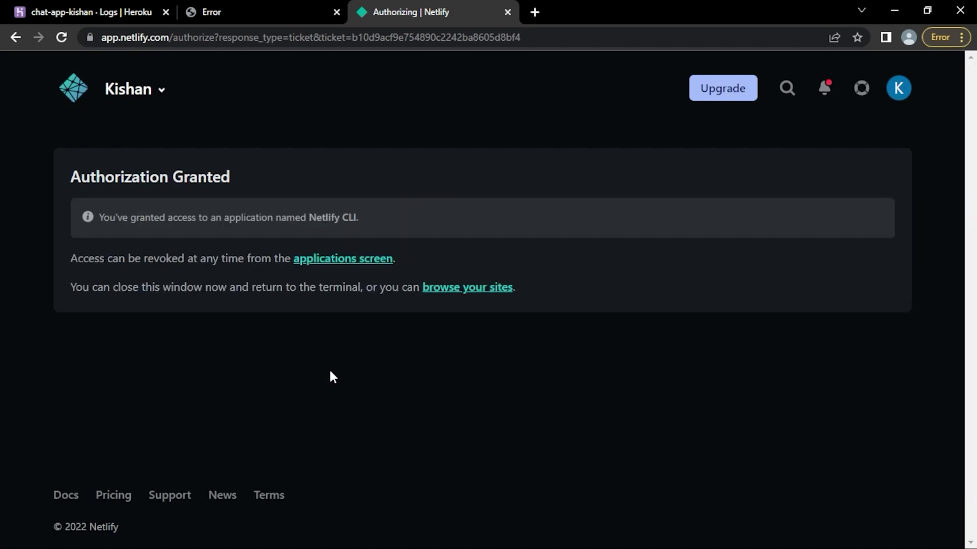
pyautogui.hotkey('alt', 'Tab')
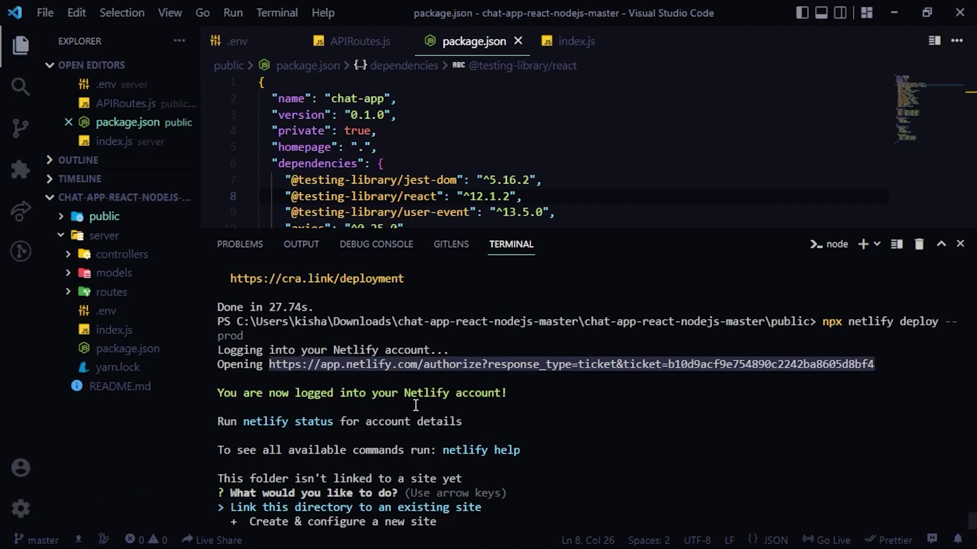
# Create a new Netlify site on the default team named 'chat-app-kishan-youtube', since 'chat-app-kishan' was taken.
pyautogui.press('Down')
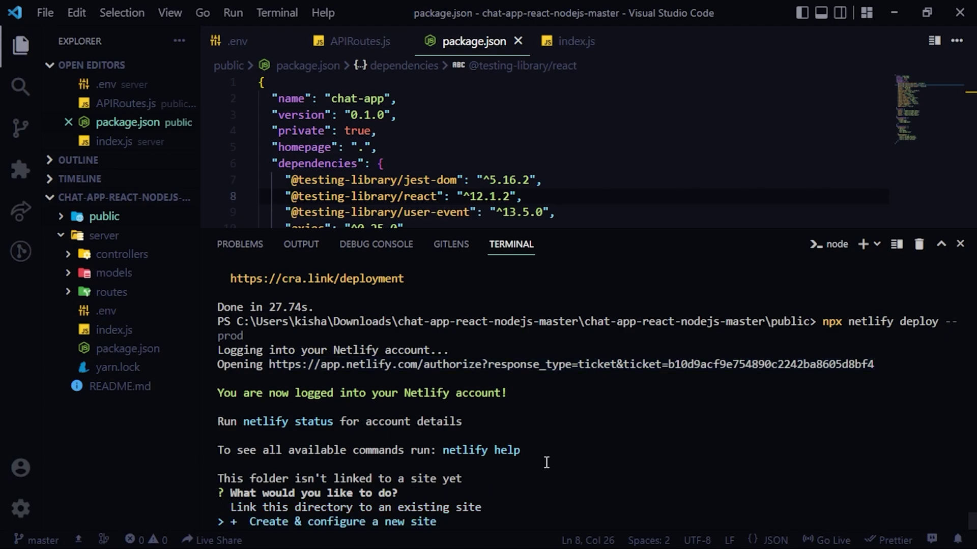
pyautogui.press('Return')
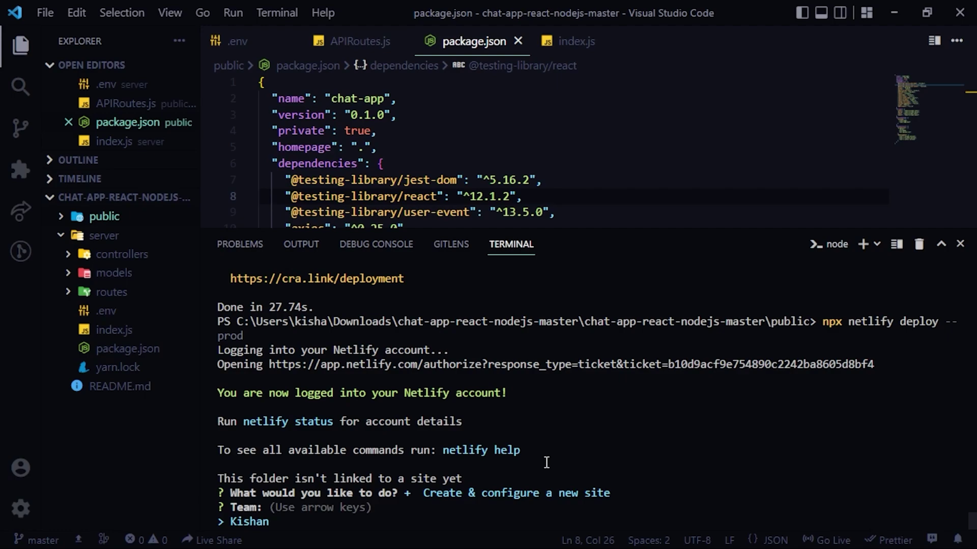
pyautogui.press('Return')
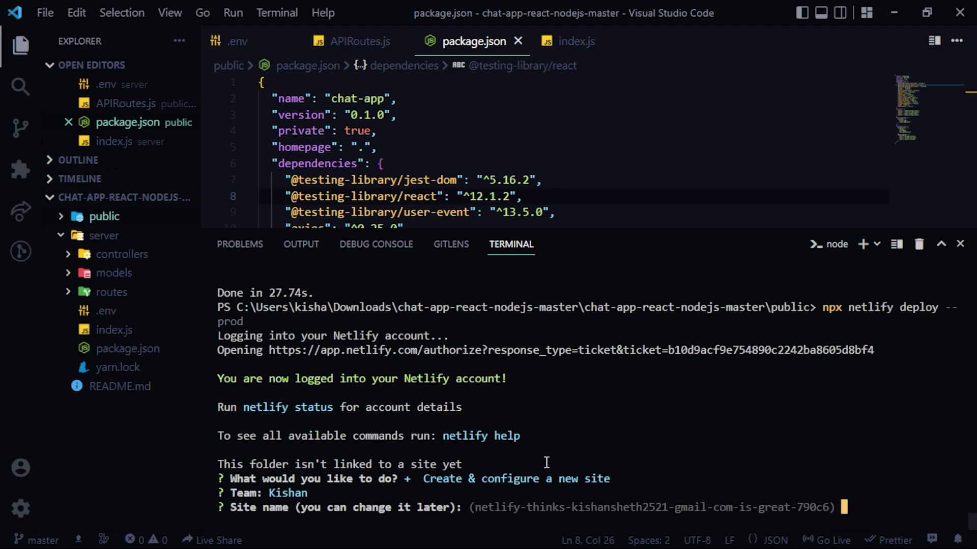
pyautogui.write('chat-')
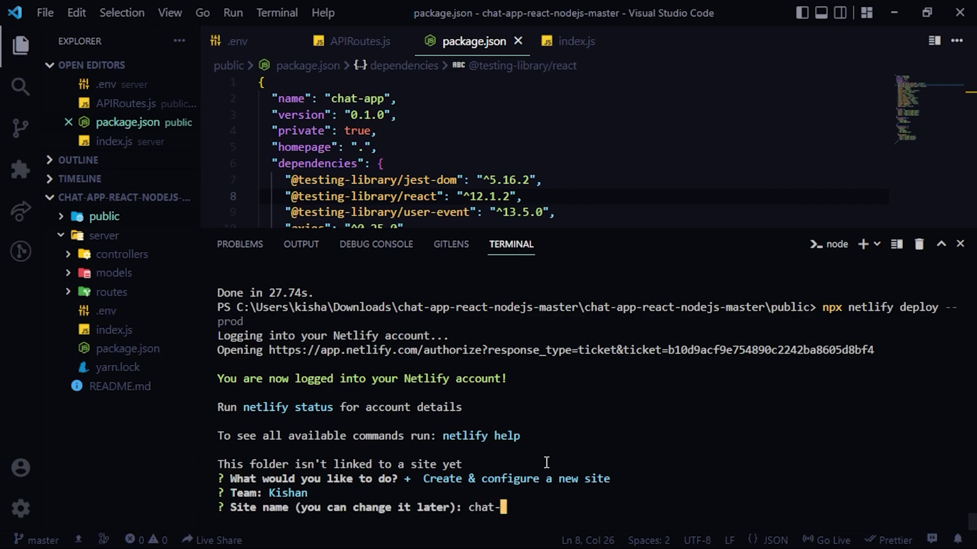
pyautogui.write('app-kishan')
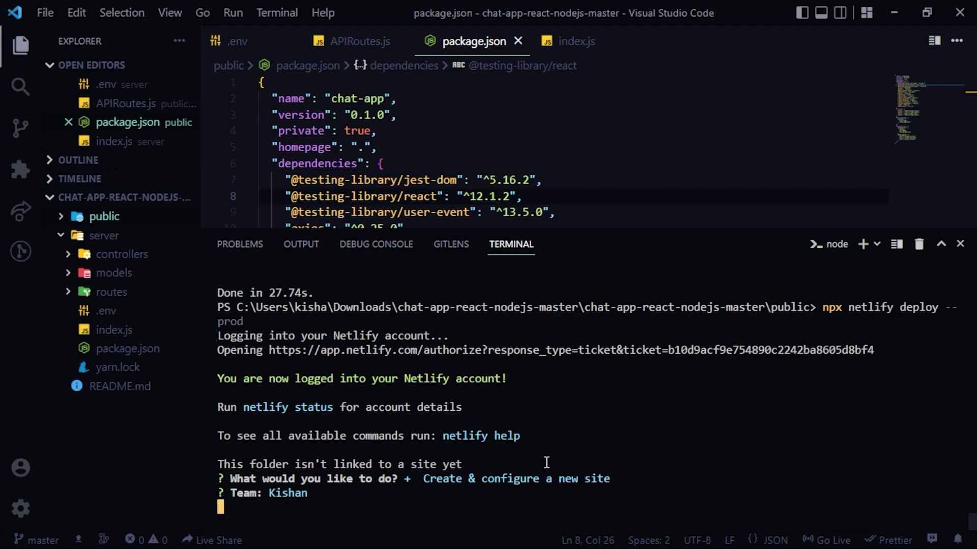
pyautogui.press('Return')
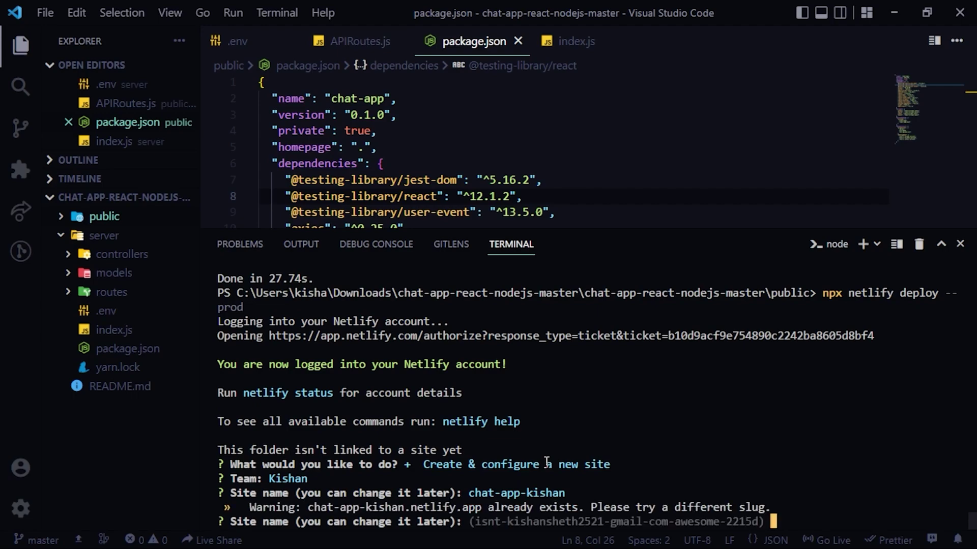
pyautogui.write('chat-app')
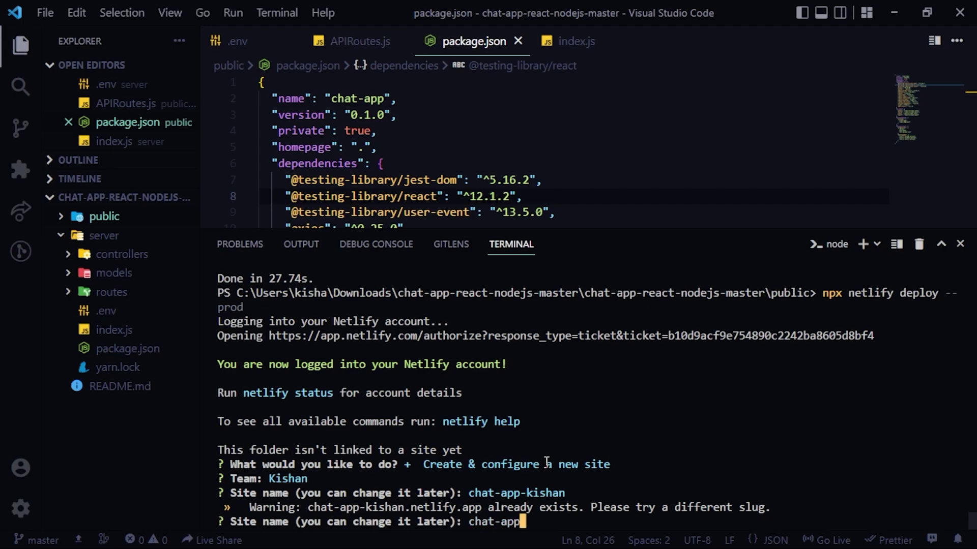
pyautogui.write('-kishan-')
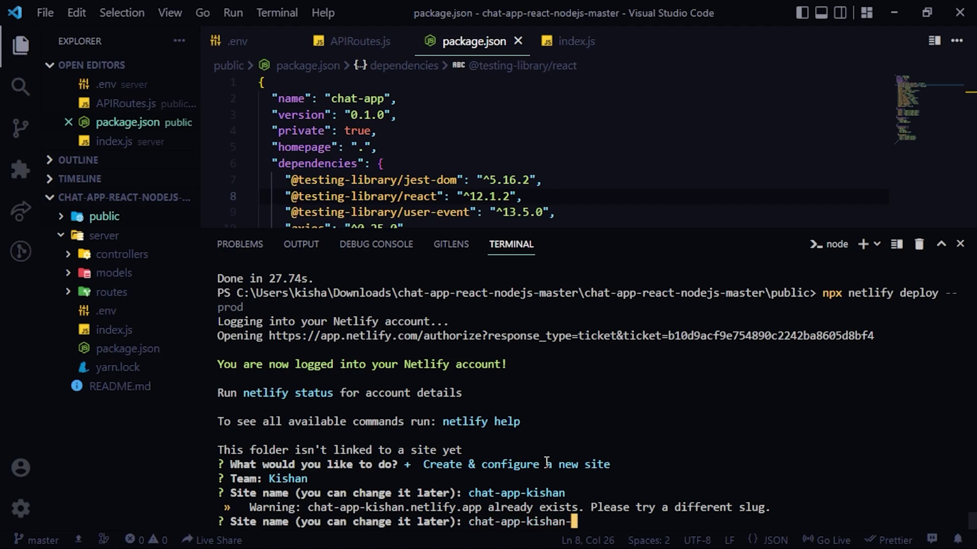
pyautogui.write('youtube')
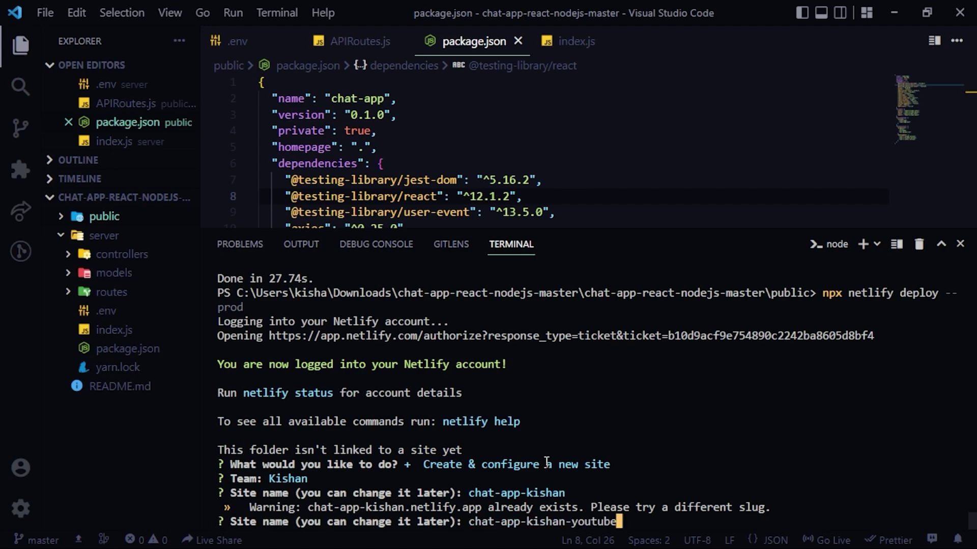
pyautogui.press('Return')
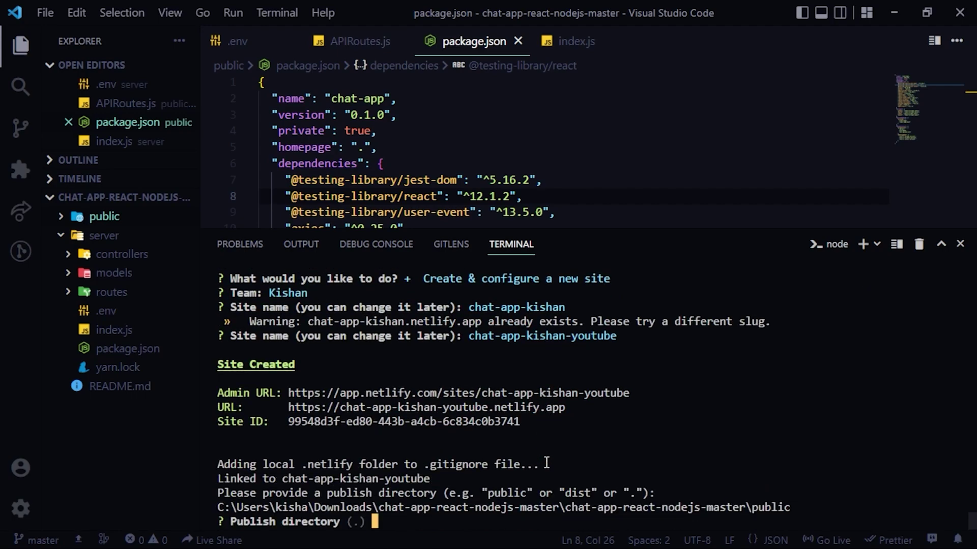
# Set ./build as the publish directory and expand the public folder while it deploys.
pyautogui.write('./build')
pyautogui.press('Return')
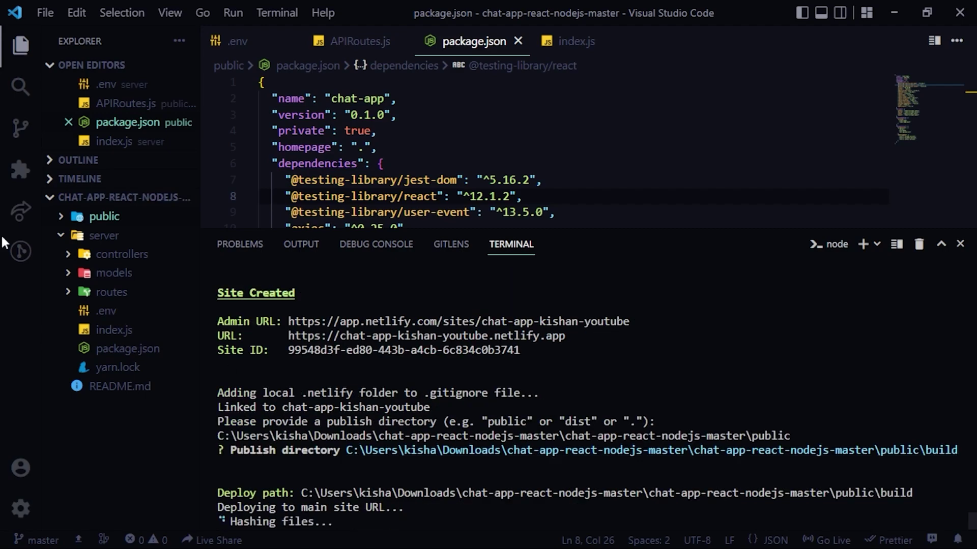
pyautogui.click(107, 217)
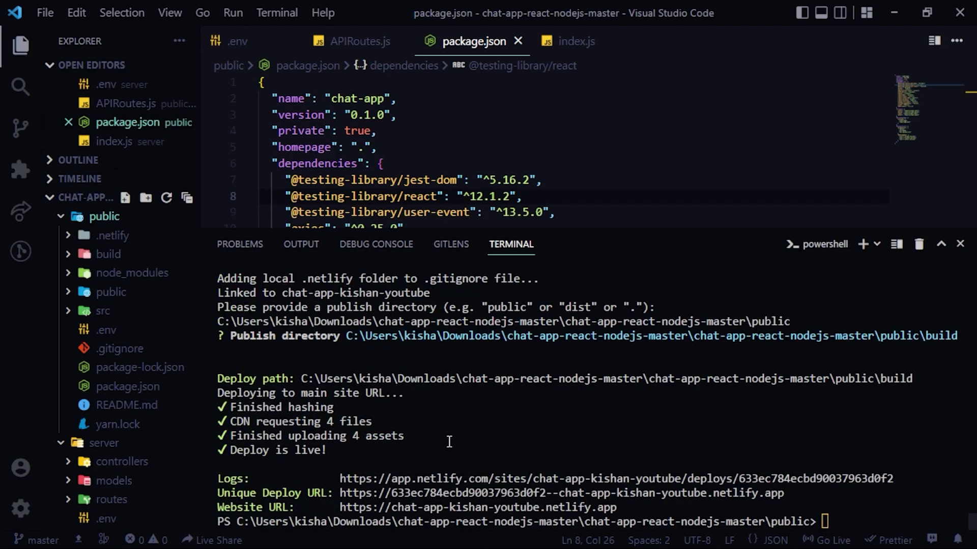
# Open chat-app-kishan-youtube.netlify.app in Chrome and select its address up to .app.
pyautogui.keyDown('ctrl'); pyautogui.click(491, 507); pyautogui.keyUp('ctrl')
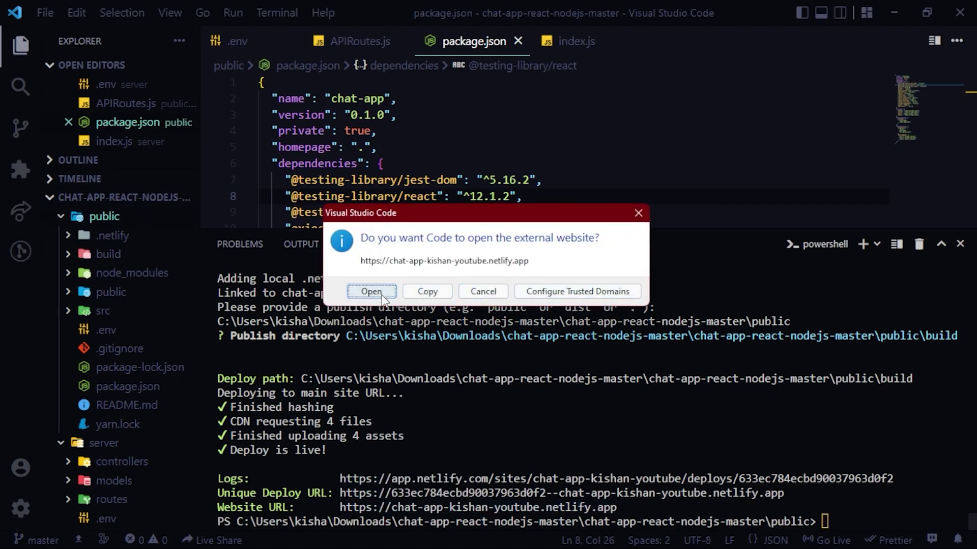
pyautogui.click(386, 291)
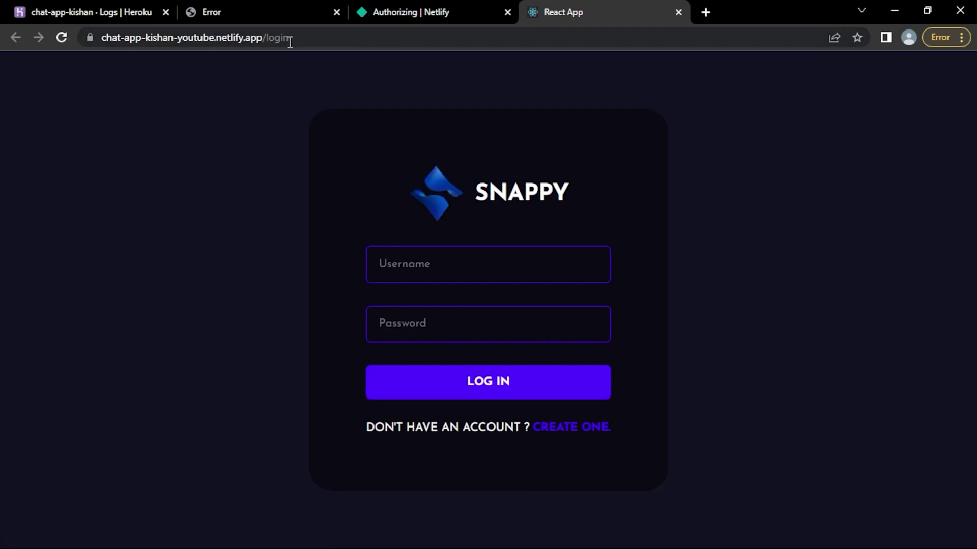
pyautogui.moveTo(265, 39); pyautogui.dragTo(155, 67)
pyautogui.hotkey('ctrl', 'c')
pyautogui.click(76, 10)
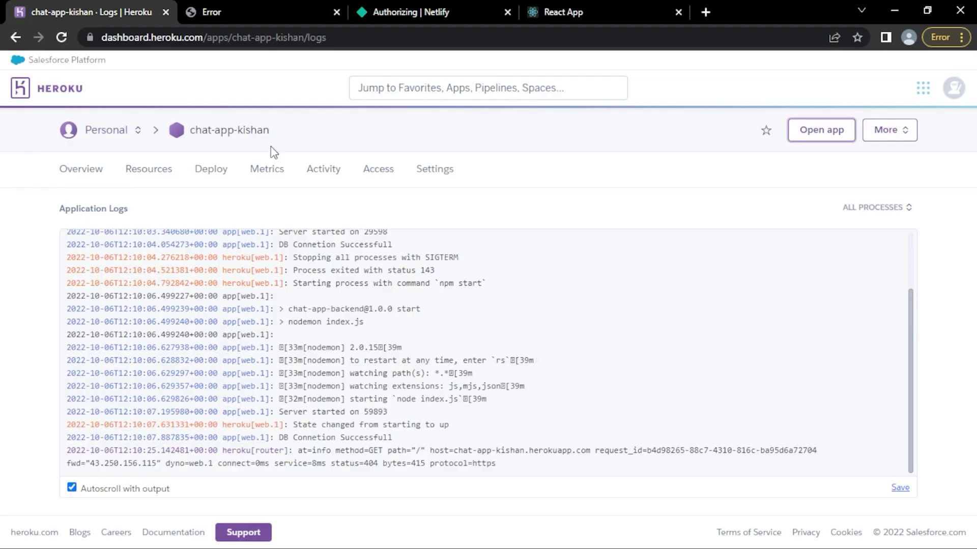
pyautogui.click(898, 138)
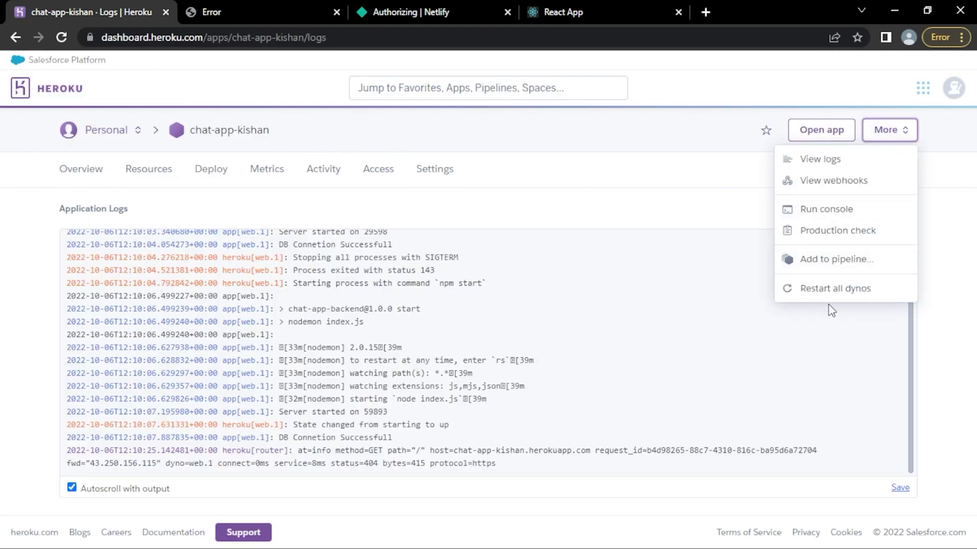
pyautogui.click(433, 169)
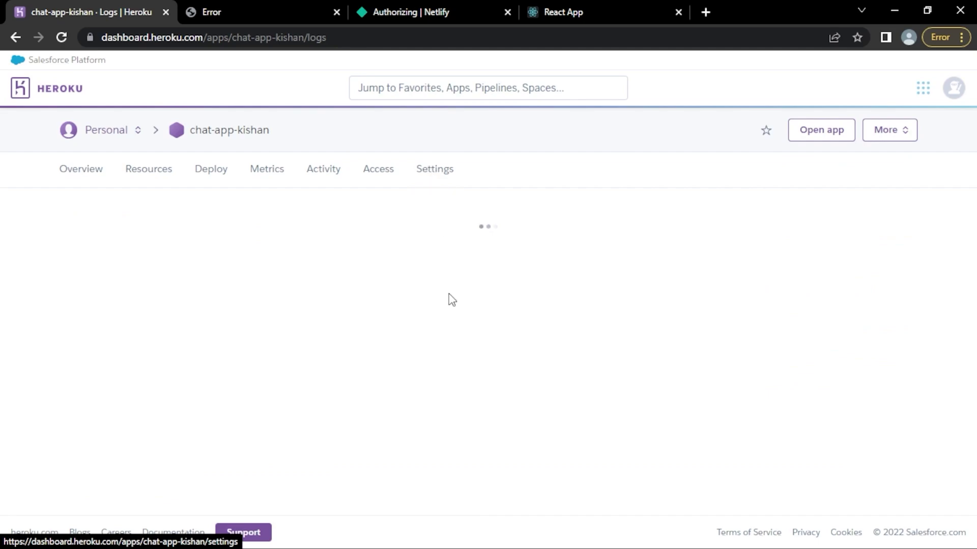
pyautogui.scroll(-5, 447, 367)
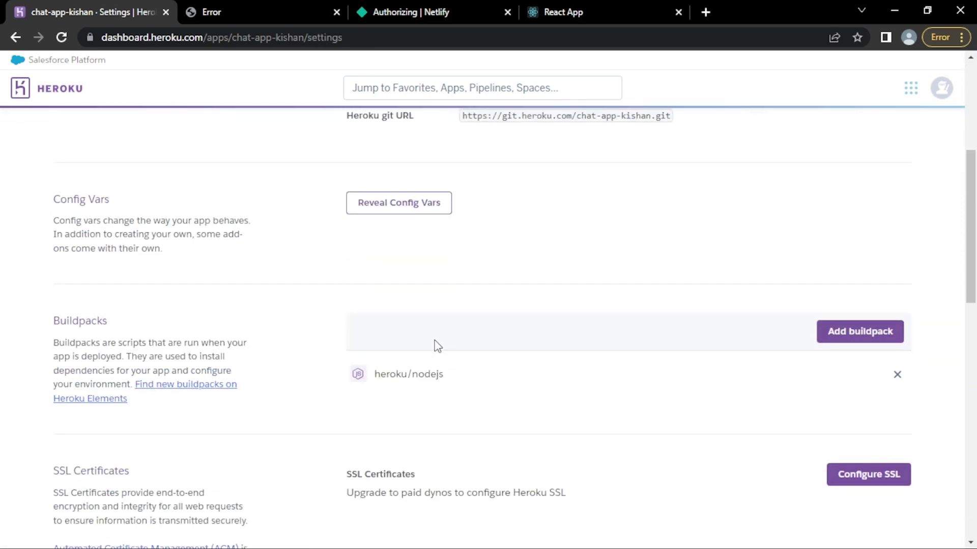
pyautogui.click(401, 203)
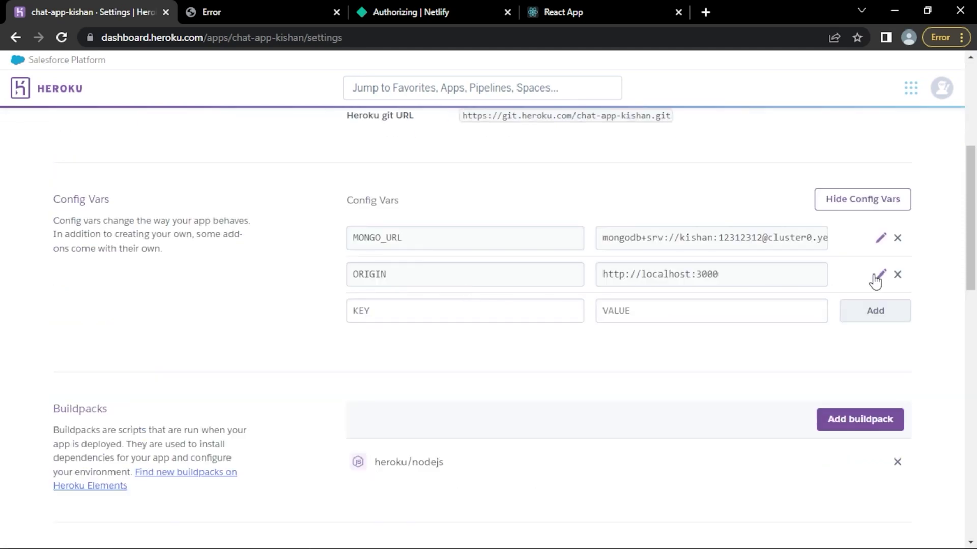
pyautogui.click(880, 274)
pyautogui.click(833, 205)
pyautogui.hotkey('ctrl', 'a')
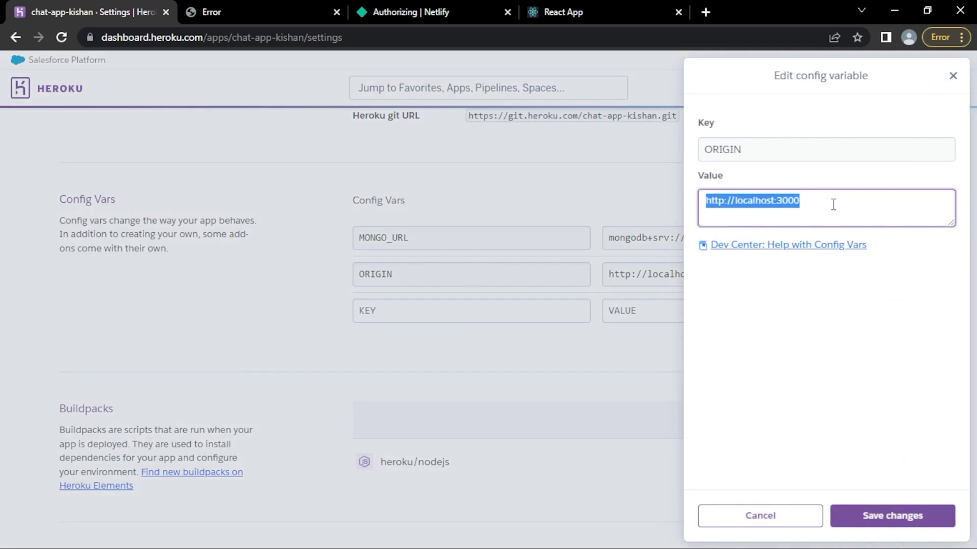
pyautogui.hotkey('ctrl', 'v')
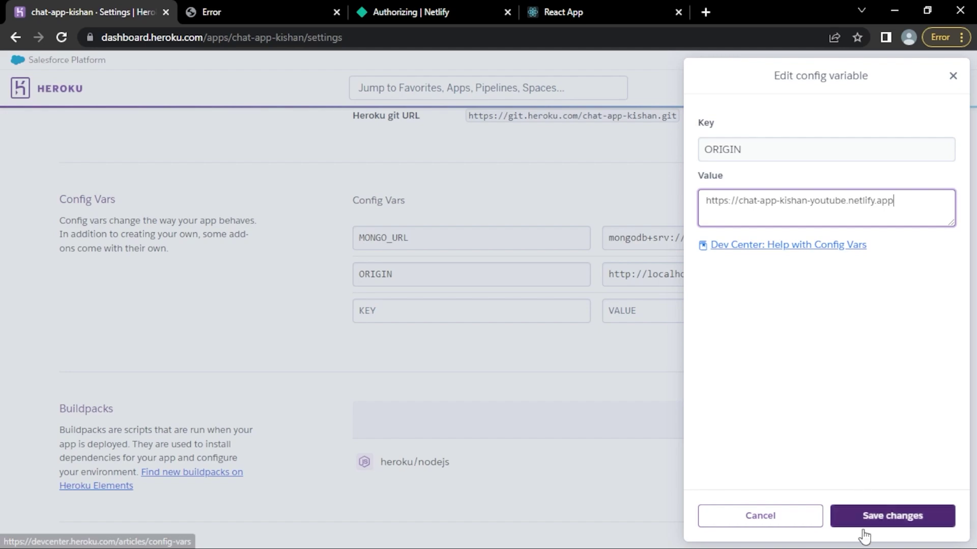
pyautogui.click(881, 524)
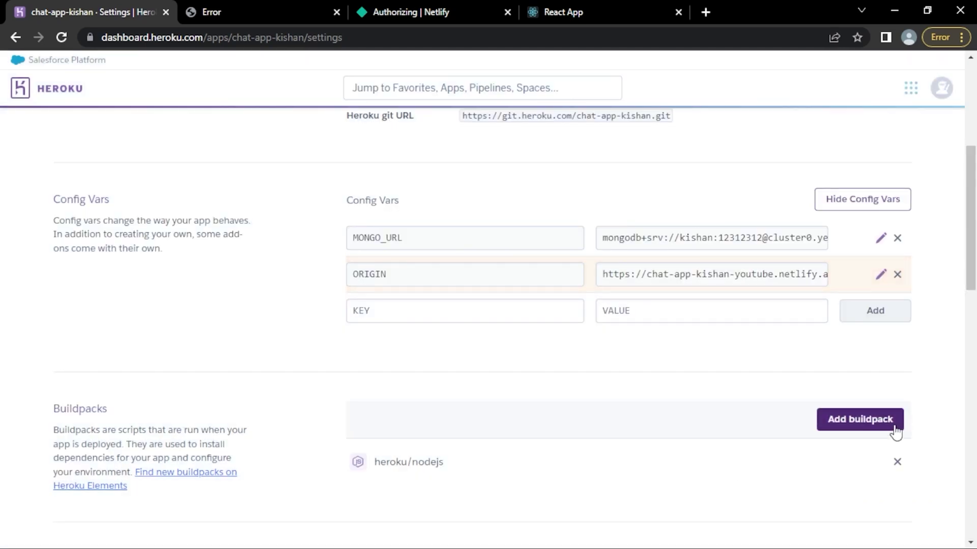
# Restart all dynos and open the application logs.
pyautogui.scroll(5, 553, 260)
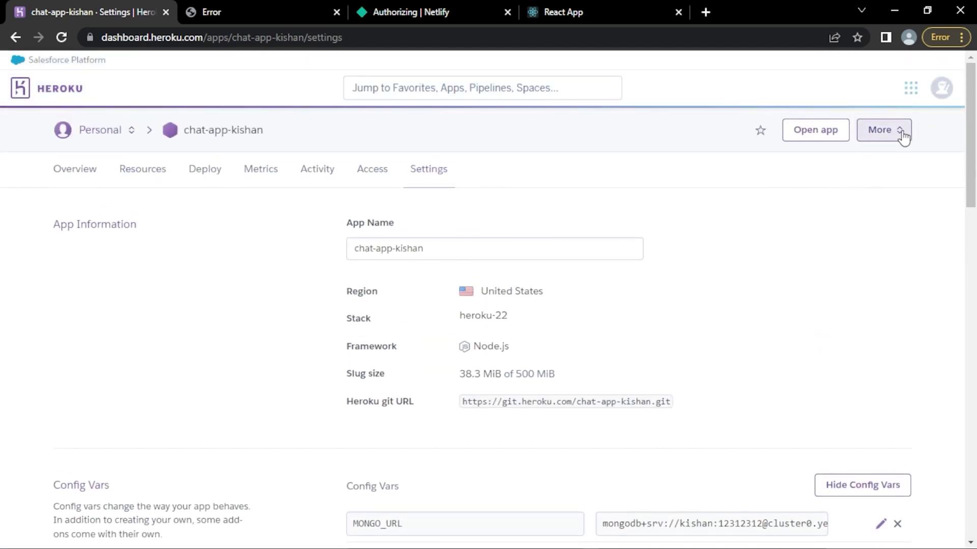
pyautogui.click(900, 131)
pyautogui.click(844, 290)
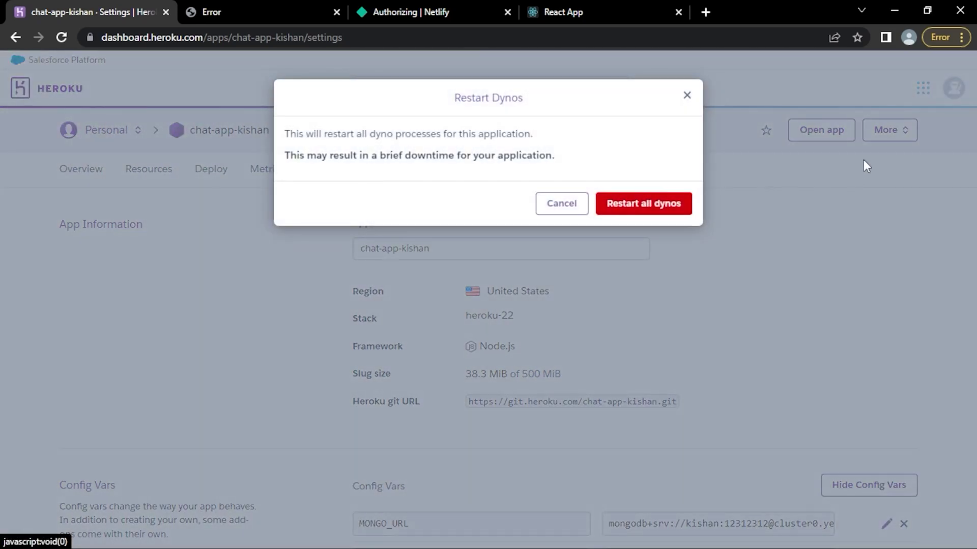
pyautogui.click(660, 213)
pyautogui.click(900, 133)
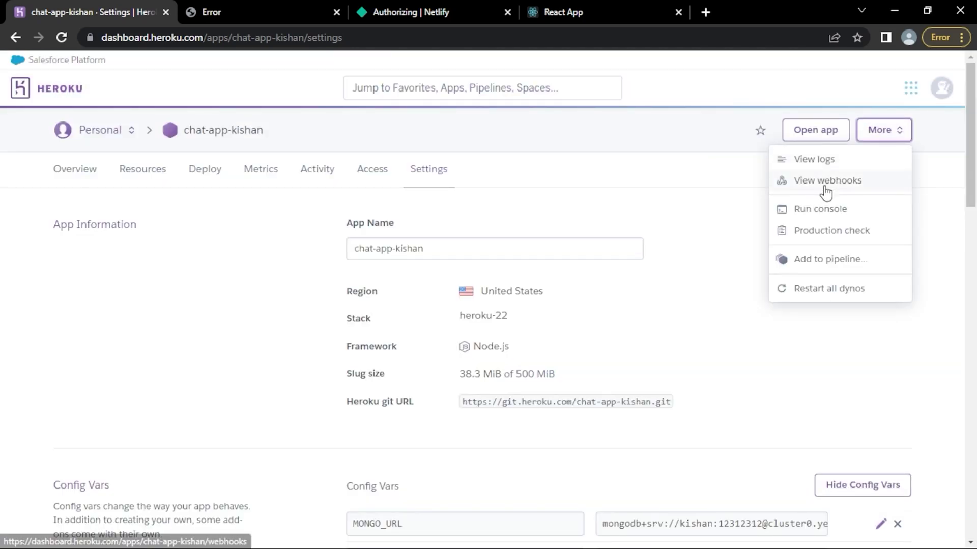
pyautogui.click(822, 159)
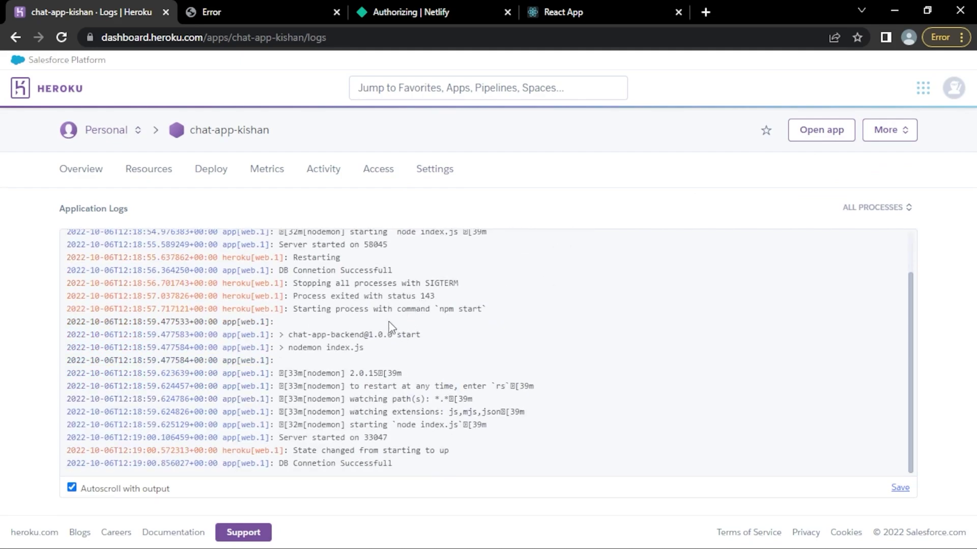
# On the deployed Snappy app, start filling the login form, then go to account creation.
pyautogui.click(562, 12)
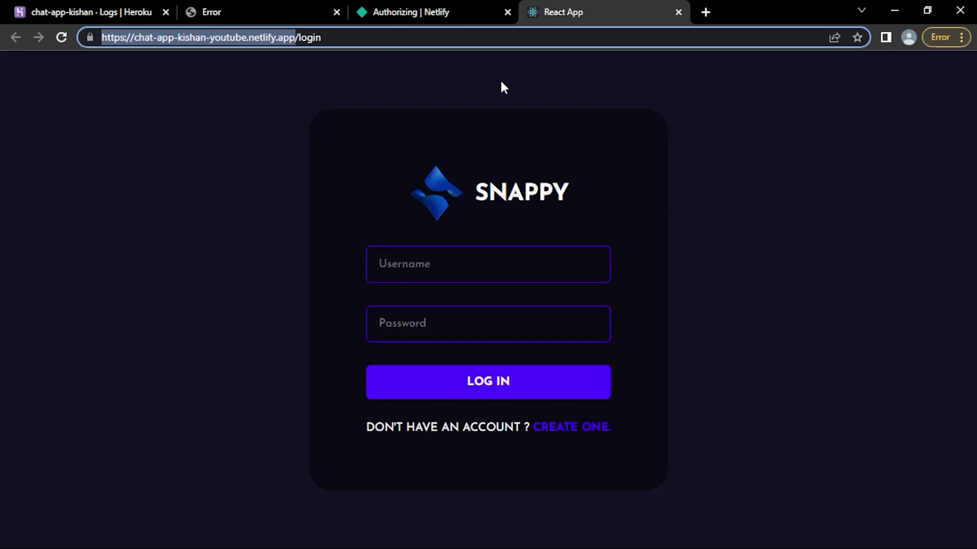
pyautogui.click(449, 257)
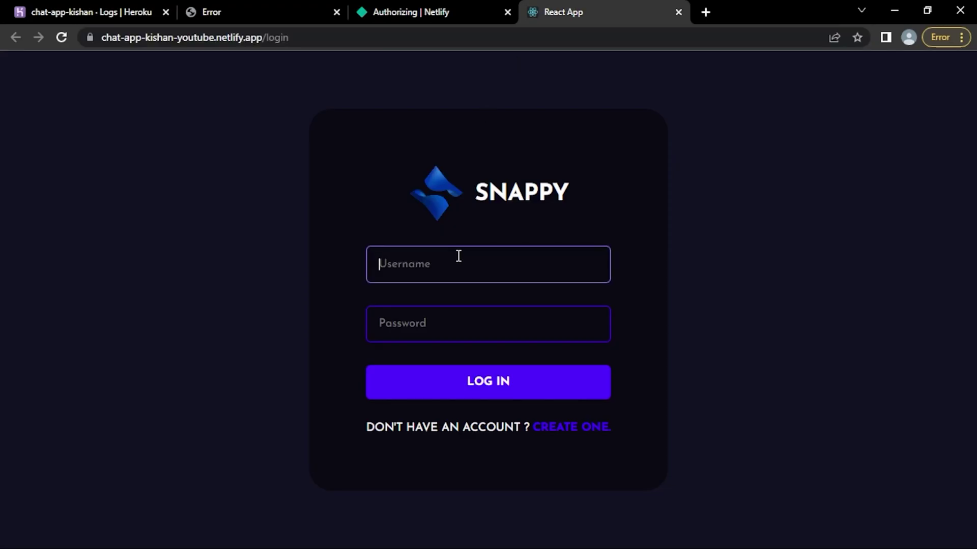
pyautogui.write('kishan')
pyautogui.press('Tab')
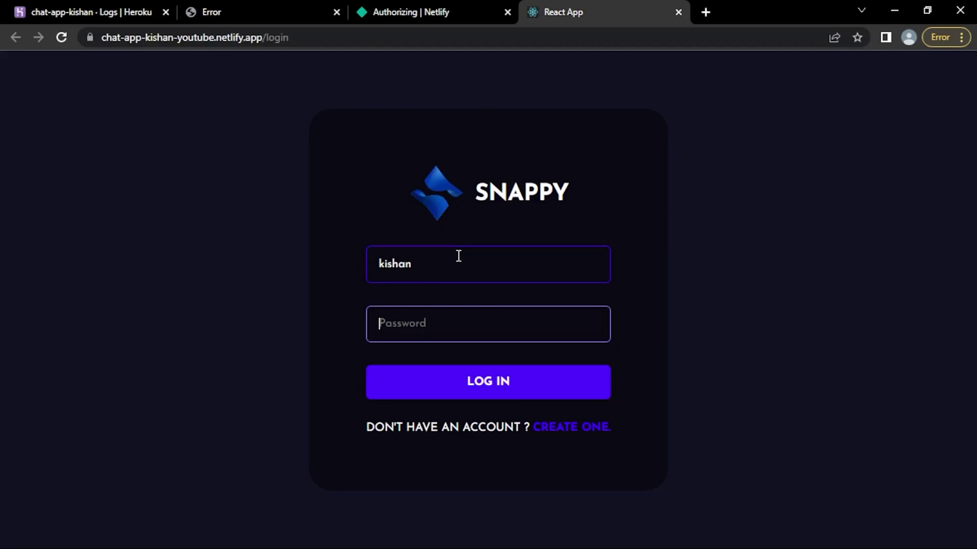
pyautogui.write('12')
pyautogui.click(577, 427)
# Register a new user with a username, email, password and confirmation, declining password saving.
pyautogui.click(455, 203)
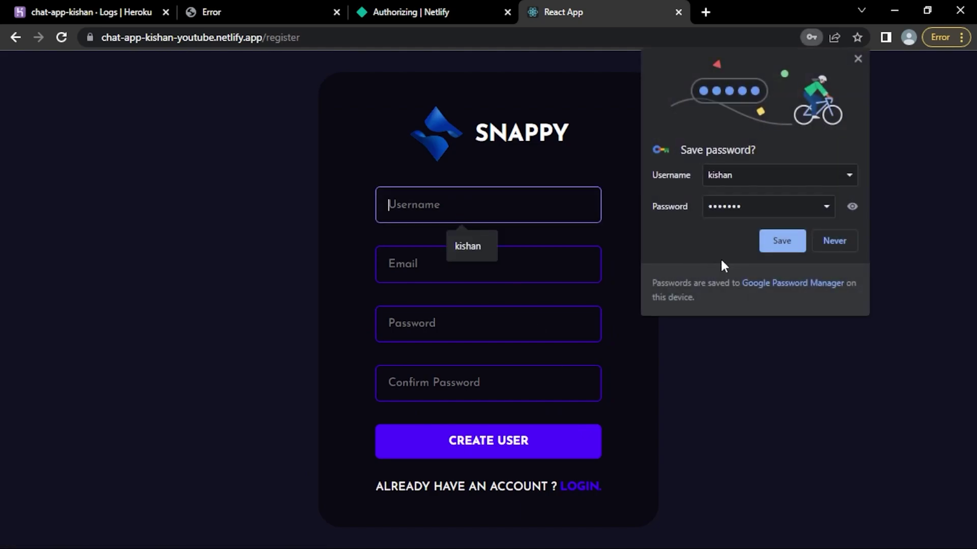
pyautogui.click(822, 238)
pyautogui.click(541, 209)
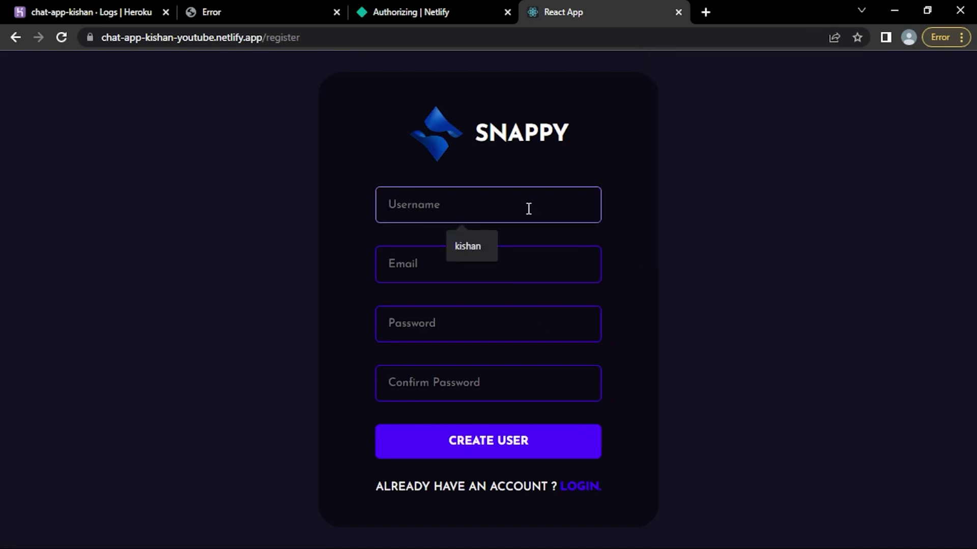
pyautogui.press('Tab')
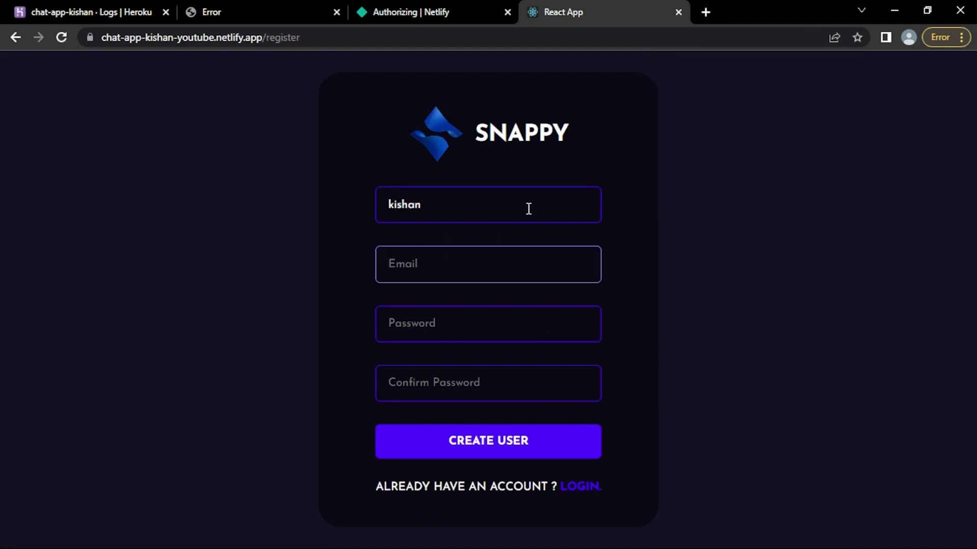
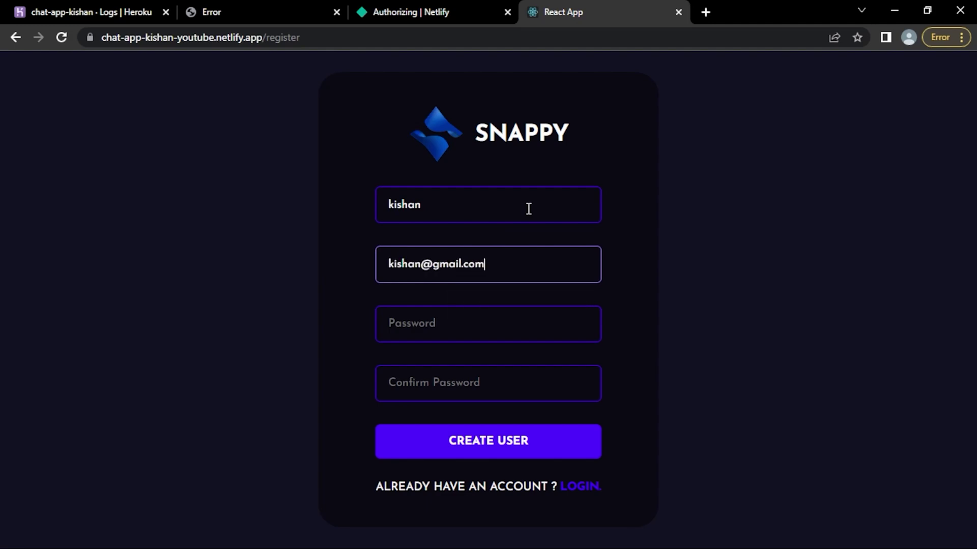
pyautogui.press('Tab')
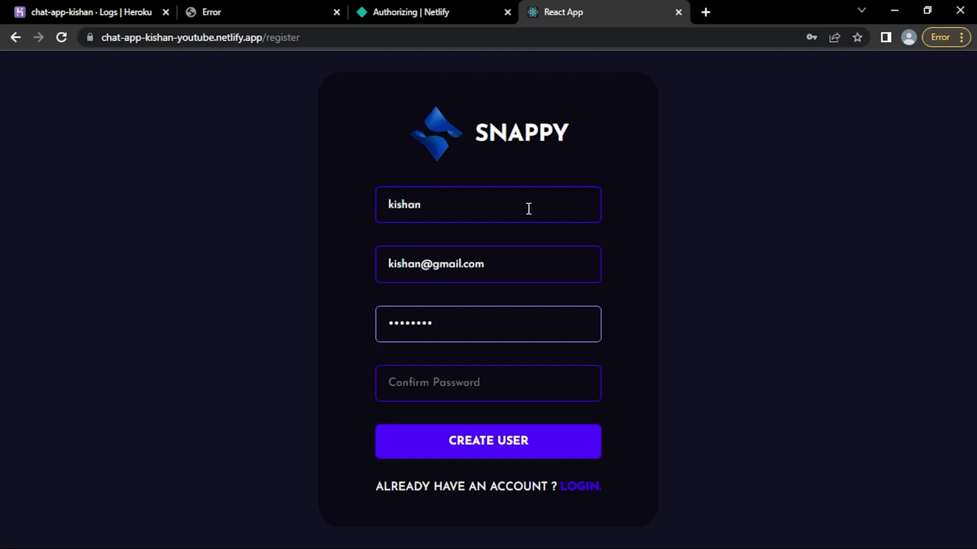
pyautogui.press('Tab')
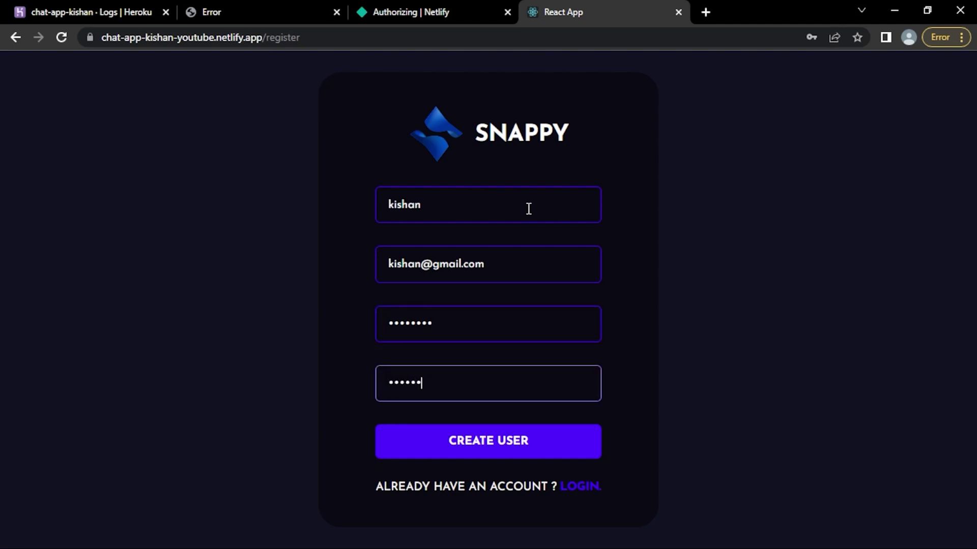
pyautogui.click(517, 447)
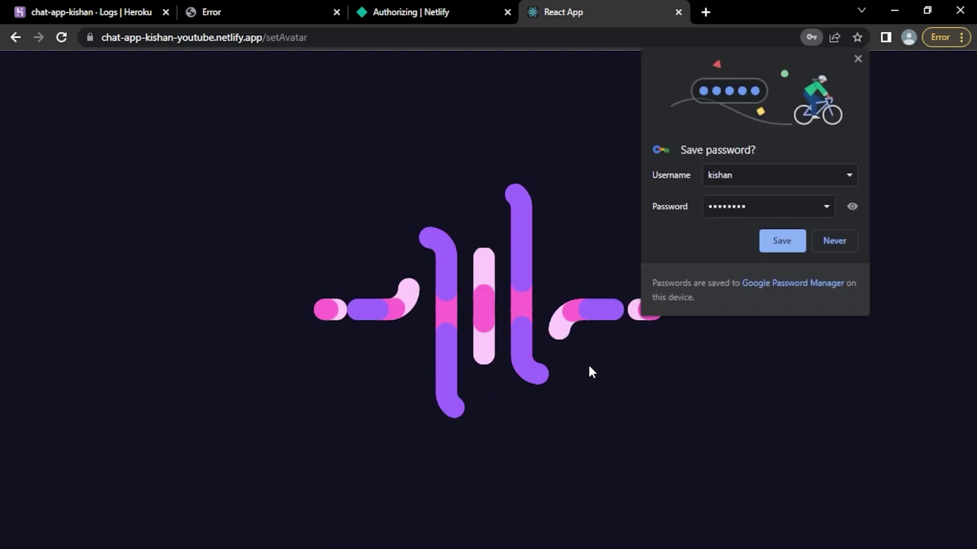
# Decline password saving and open the DevTools Console to view error messages.
pyautogui.click(829, 239)
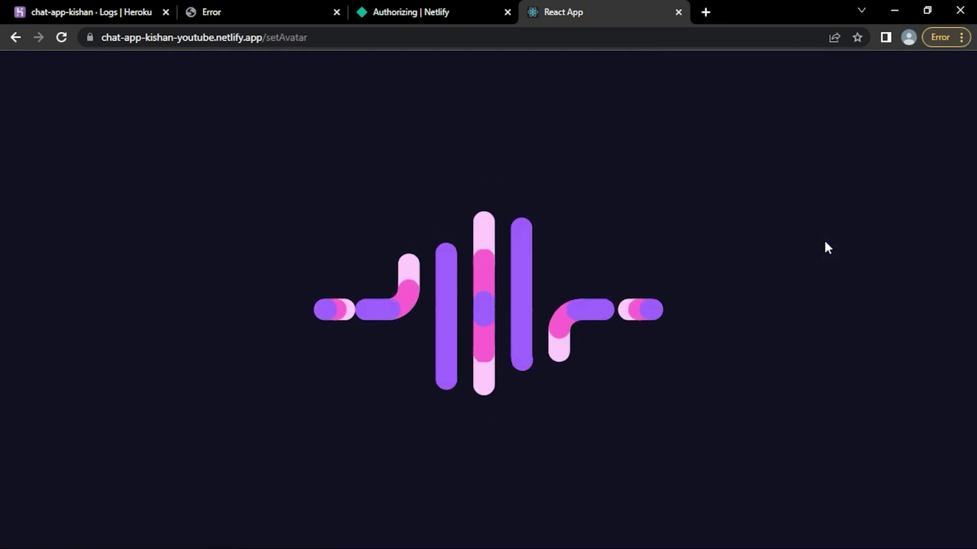
pyautogui.hotkey('ctrl', 'shift', 'i')
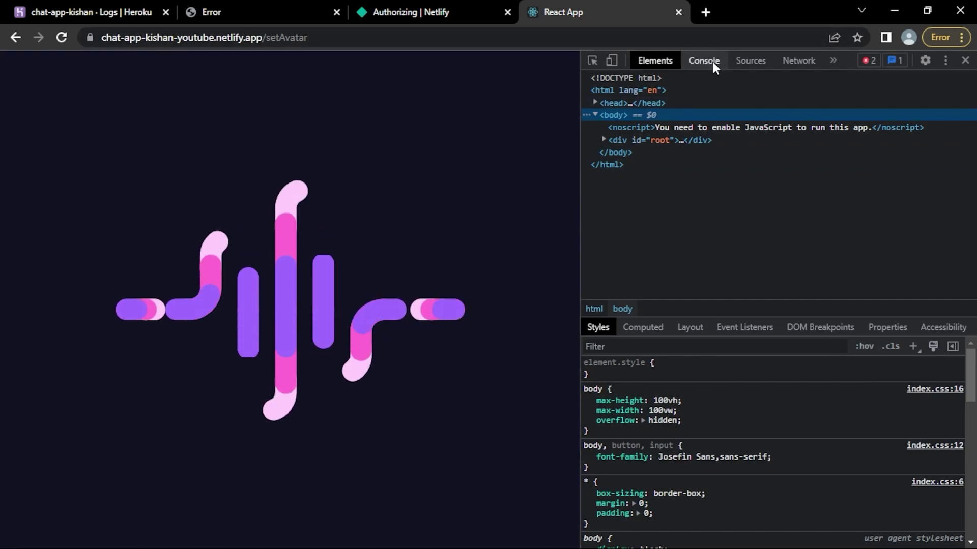
pyautogui.click(712, 62)
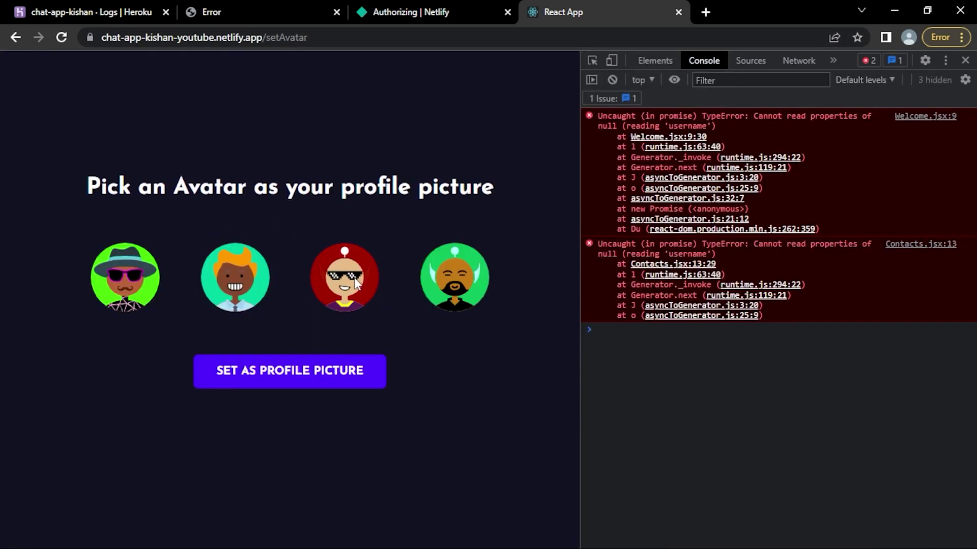
# Set the fourth, green bearded avatar as the profile picture and close DevTools.
pyautogui.click(354, 279)
pyautogui.click(252, 280)
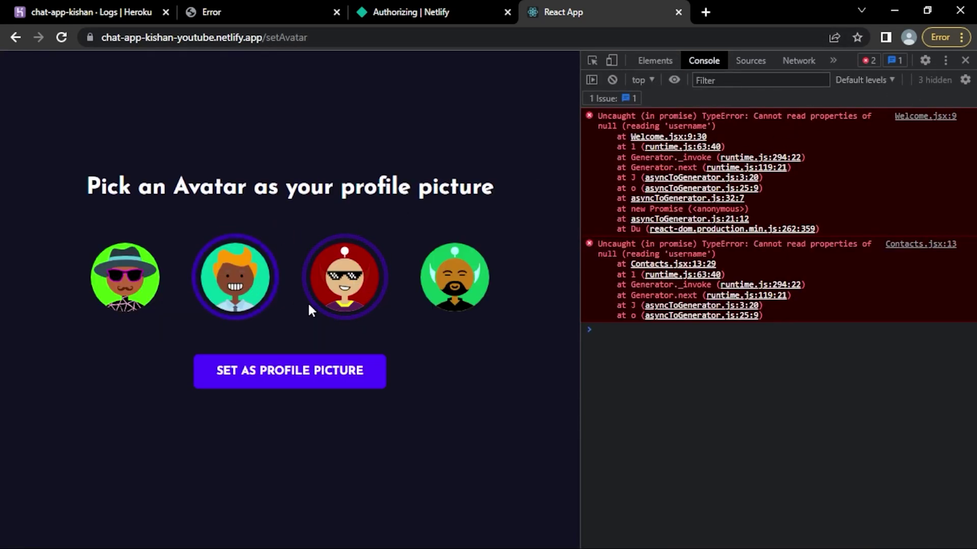
pyautogui.click(451, 291)
pyautogui.click(381, 369)
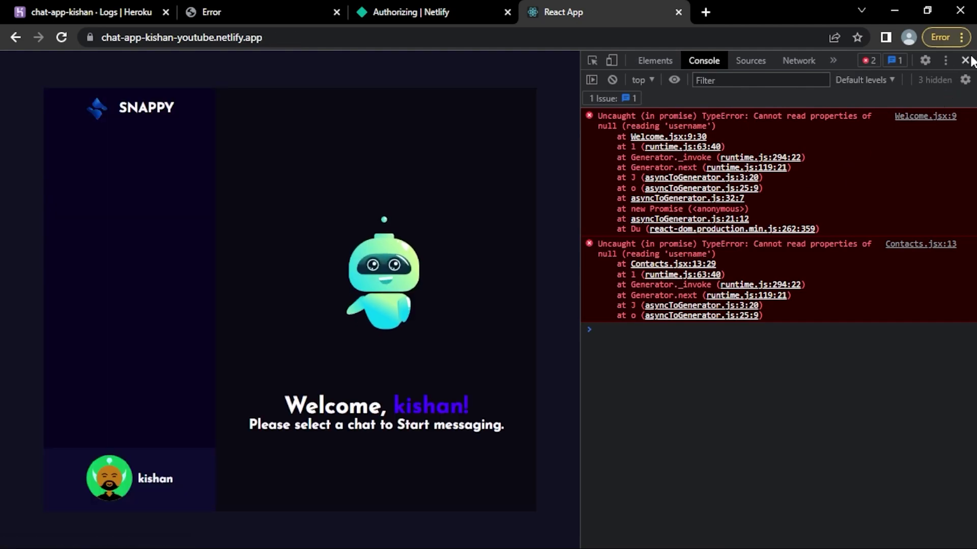
pyautogui.click(965, 60)
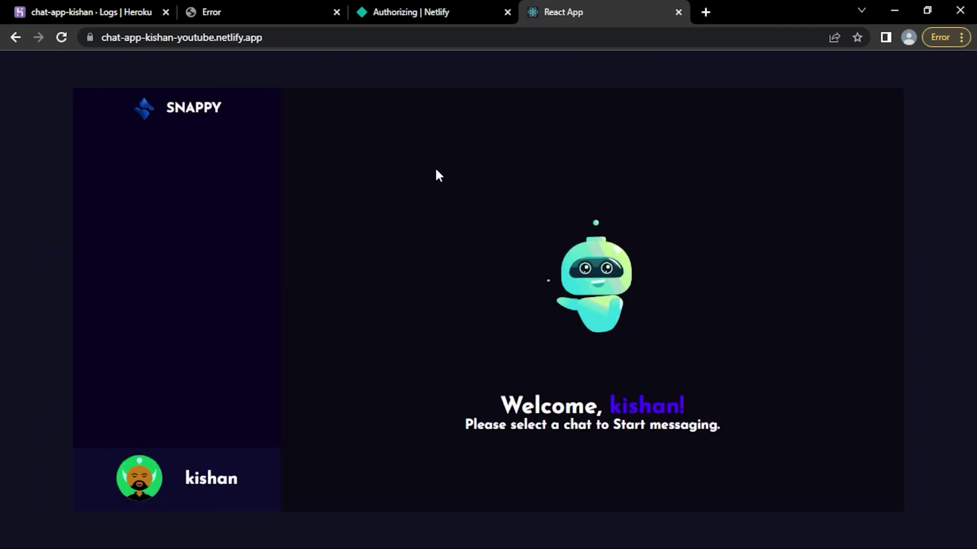
pyautogui.click(704, 11)
# Go to cloud.mongodb.com and log in to MongoDB Atlas with a Google account.
pyautogui.write('mongodb.com')
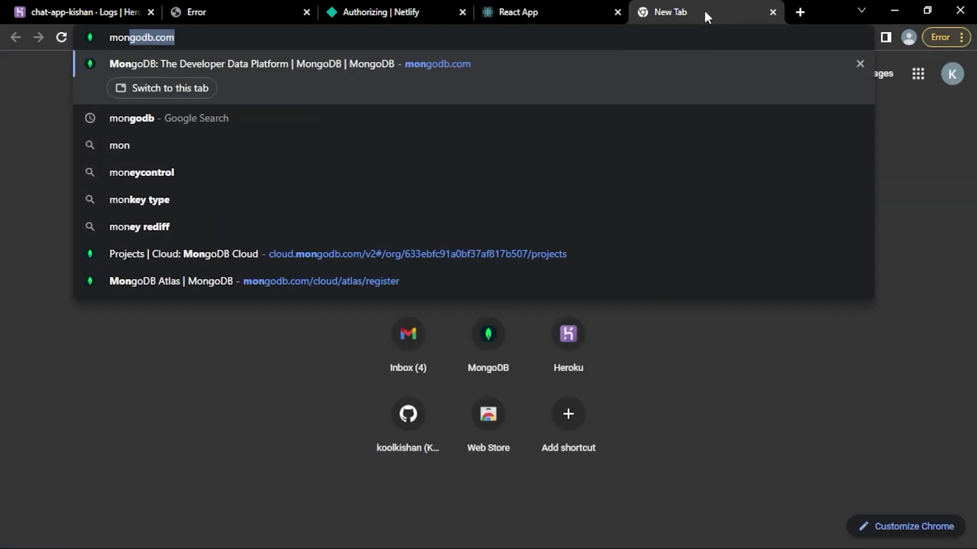
pyautogui.press('Return')
pyautogui.rightClick(807, 8)
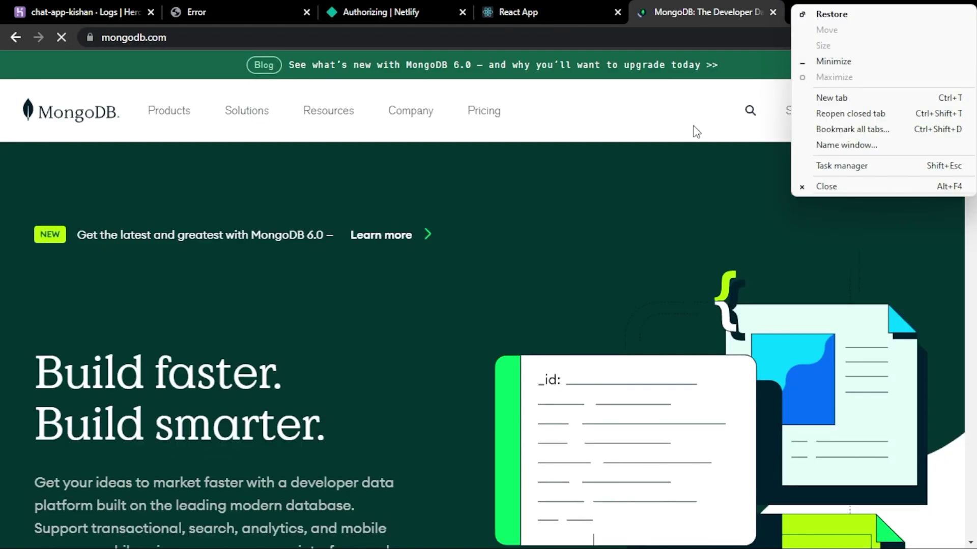
pyautogui.click(763, 137)
pyautogui.click(800, 115)
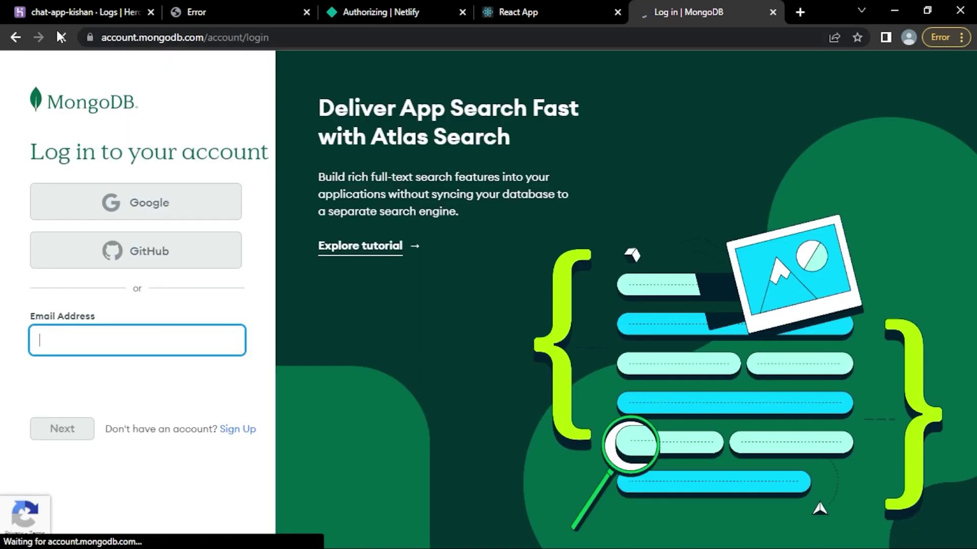
pyautogui.click(114, 30)
pyautogui.doubleClick(142, 38)
pyautogui.write('clo')
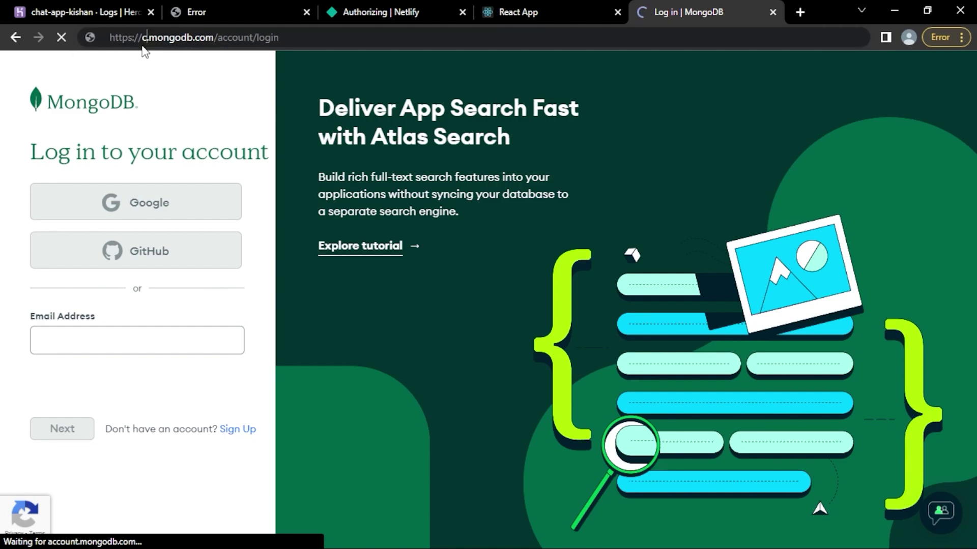
pyautogui.write('ud')
pyautogui.press('Return')
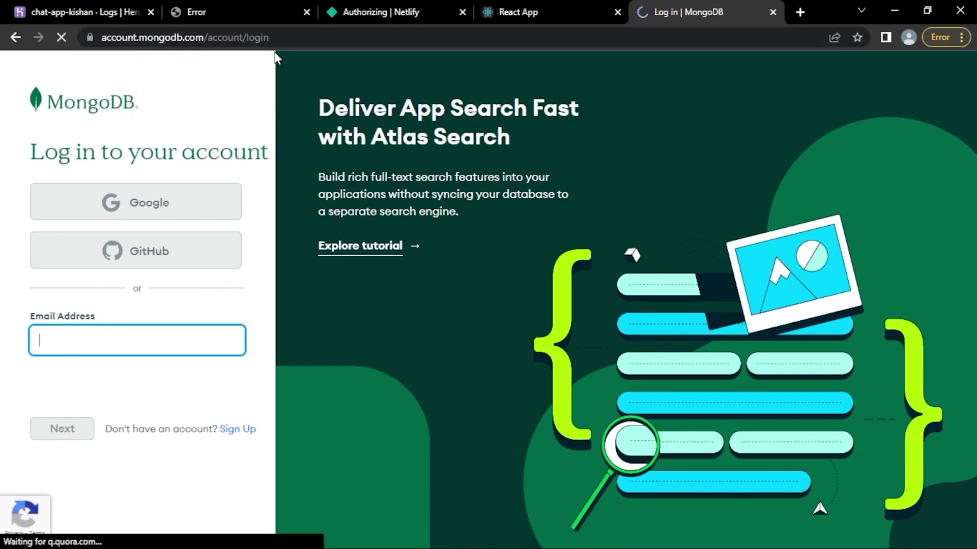
pyautogui.click(148, 207)
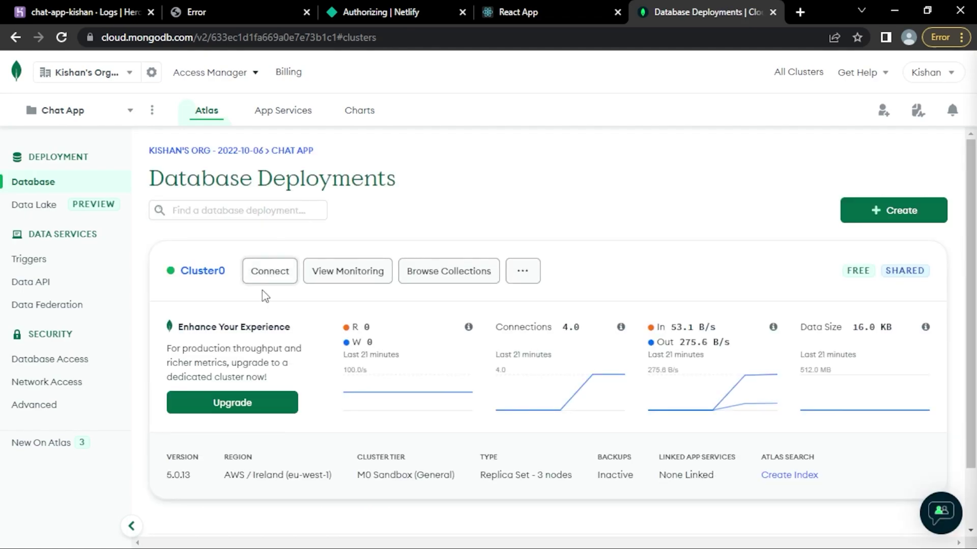
# Browse Cluster0's collections and open test.users to view the registered user's document.
pyautogui.scroll(-2, 323, 388)
pyautogui.scroll(2, 294, 332)
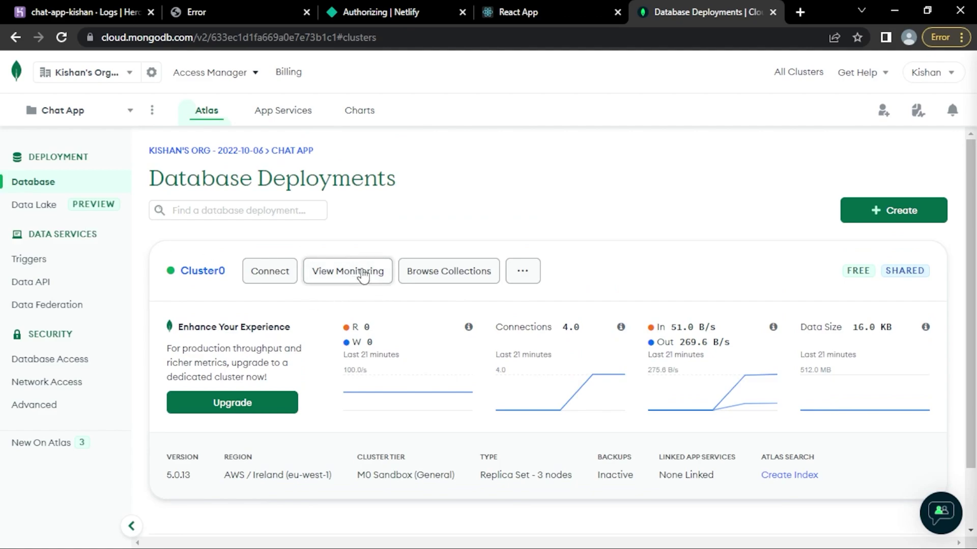
pyautogui.click(417, 272)
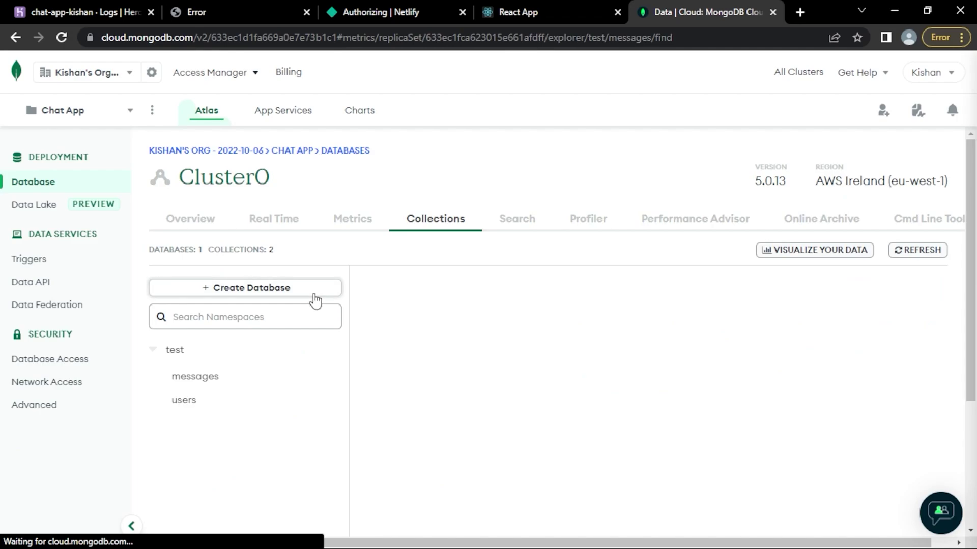
pyautogui.click(184, 402)
pyautogui.scroll(-2, 356, 417)
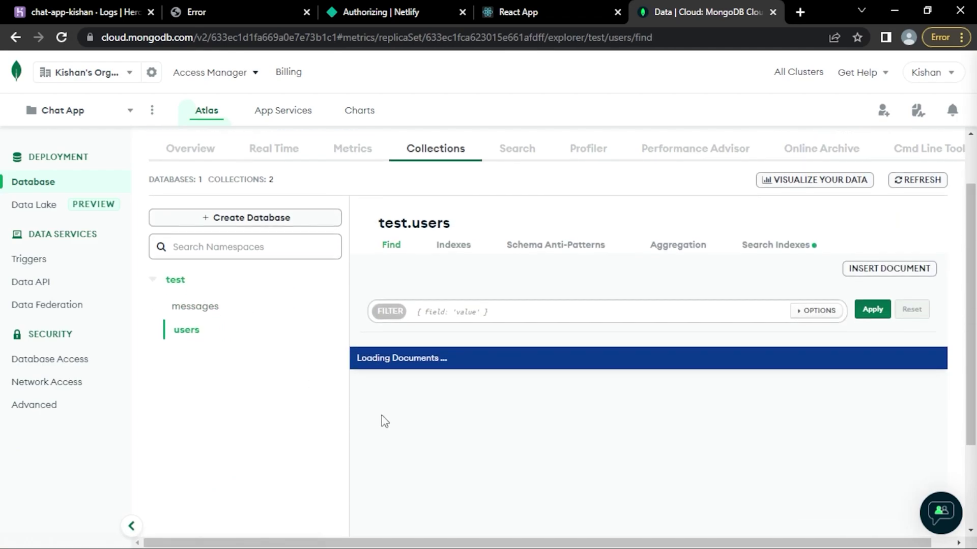
pyautogui.scroll(-3, 407, 413)
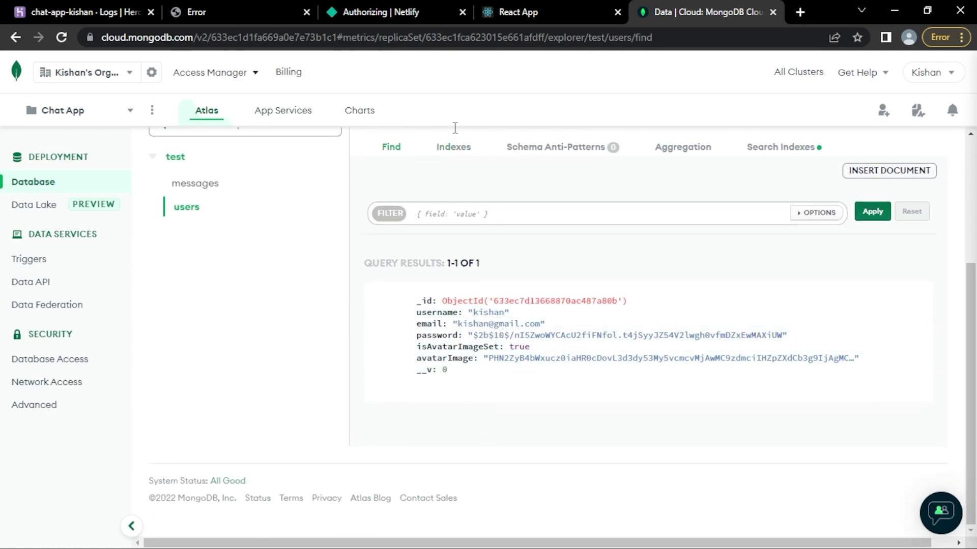
# Load the copied chat-app-kishan-youtube.netlify.app address in a new Incognito window.
pyautogui.click(554, 10)
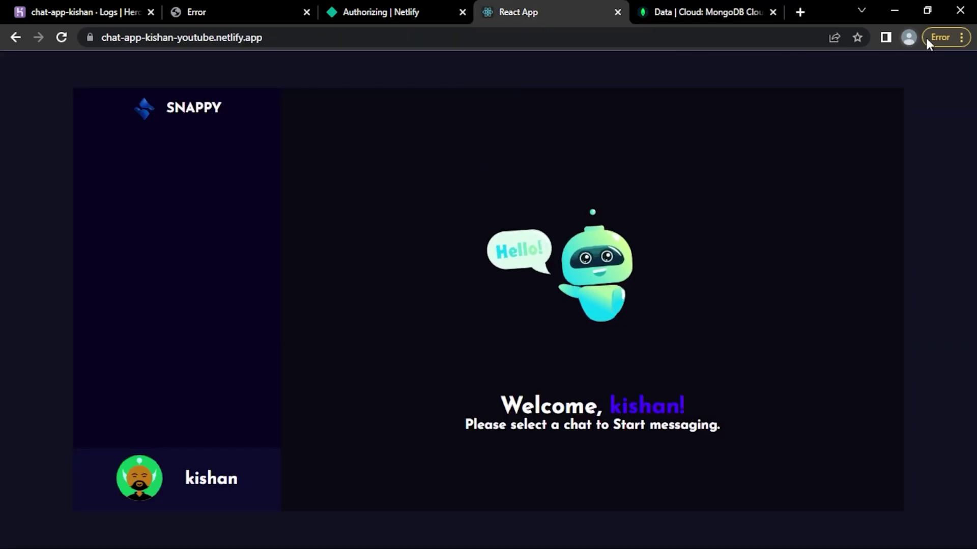
pyautogui.click(961, 37)
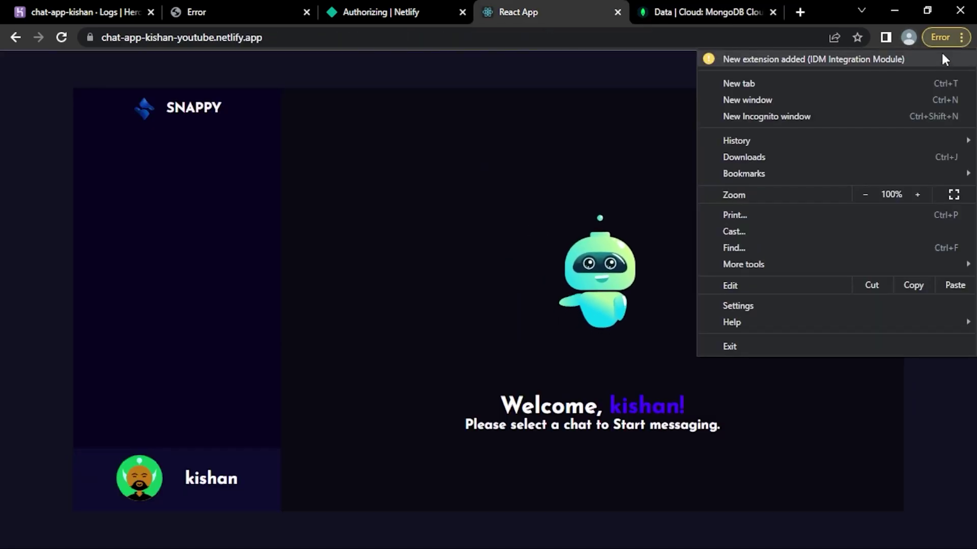
pyautogui.click(885, 116)
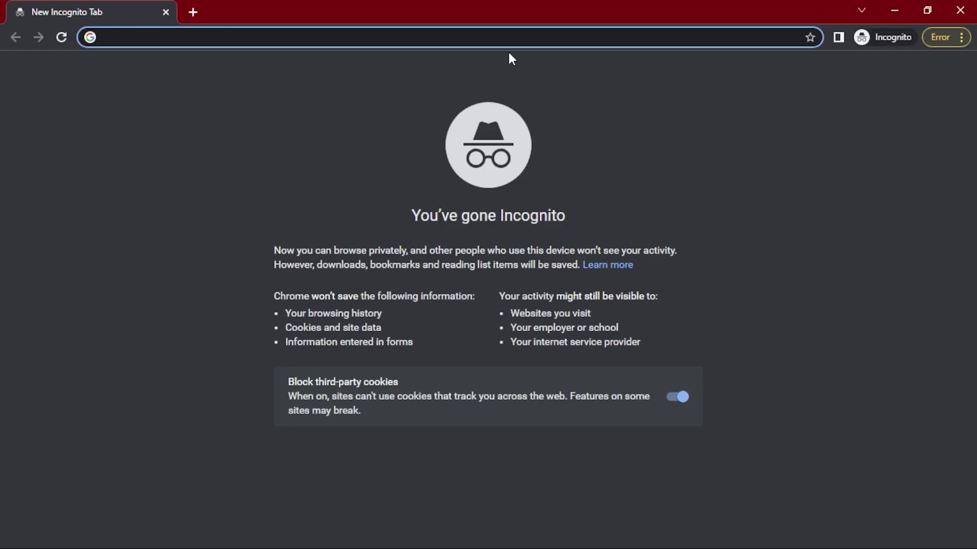
pyautogui.hotkey('ctrl', 'w')
pyautogui.click(318, 37)
pyautogui.hotkey('ctrl', 'c')
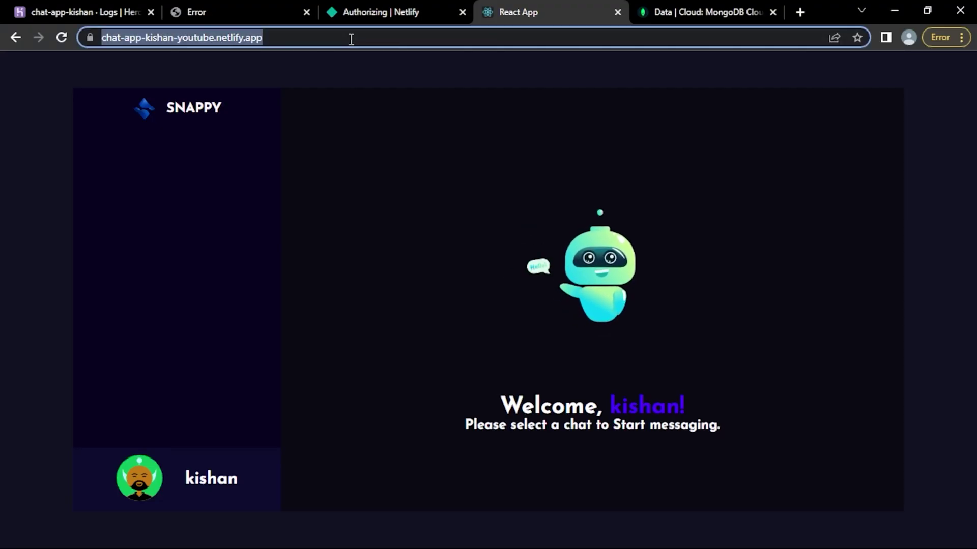
pyautogui.hotkey('ctrl', 'shift', 'n')
pyautogui.hotkey('ctrl', 'v')
pyautogui.press('Return')
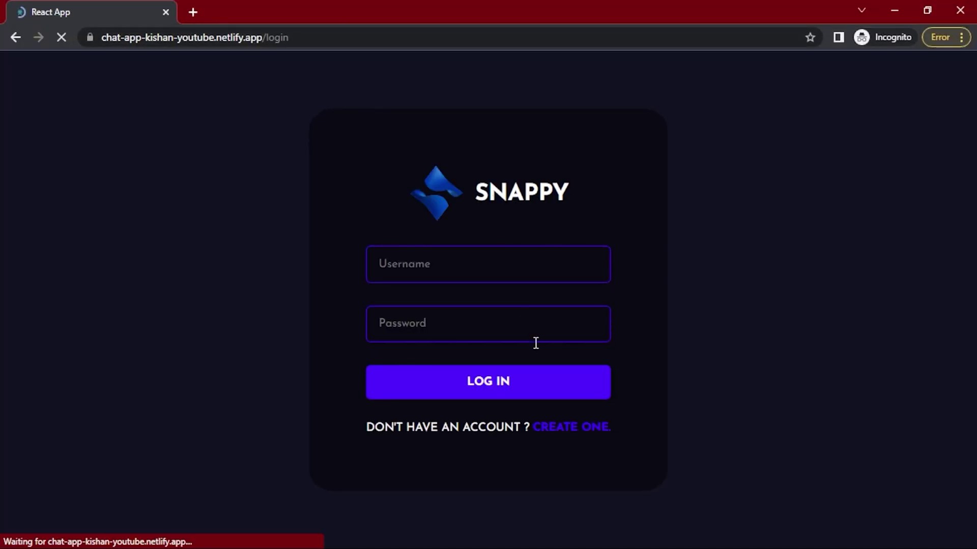
# Fill the Snappy sign-up form for user 'demo' with an email and a matching password.
pyautogui.click(567, 425)
pyautogui.click(446, 215)
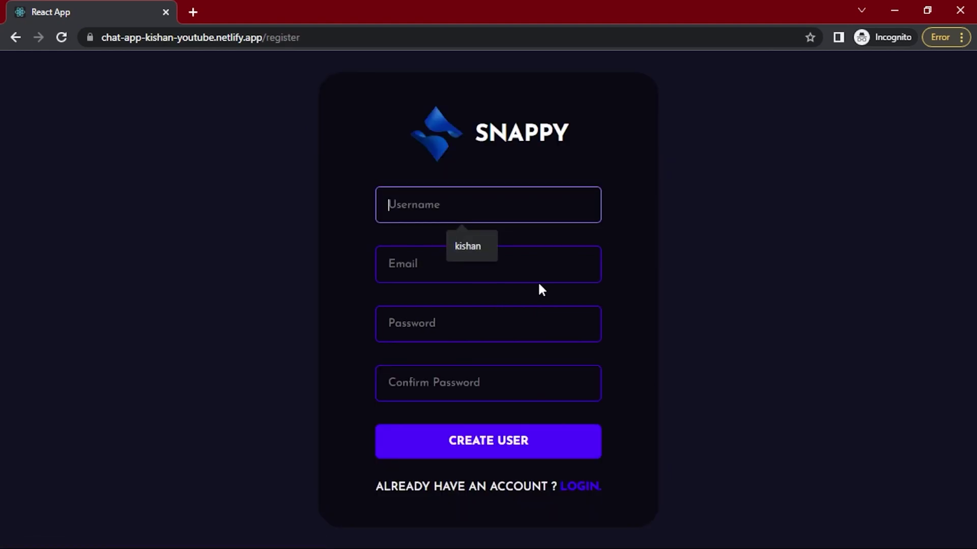
pyautogui.press('Tab')
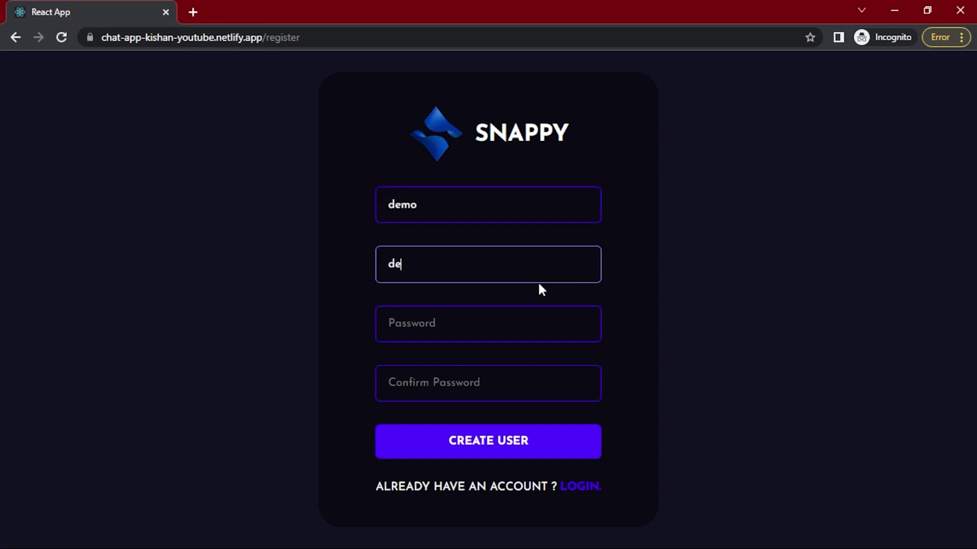
pyautogui.press('Tab')
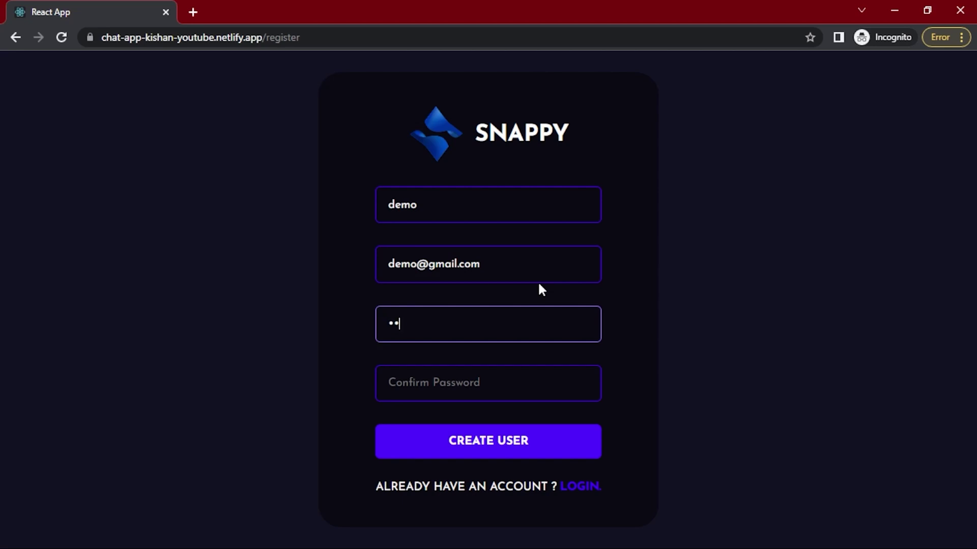
pyautogui.press('Tab')
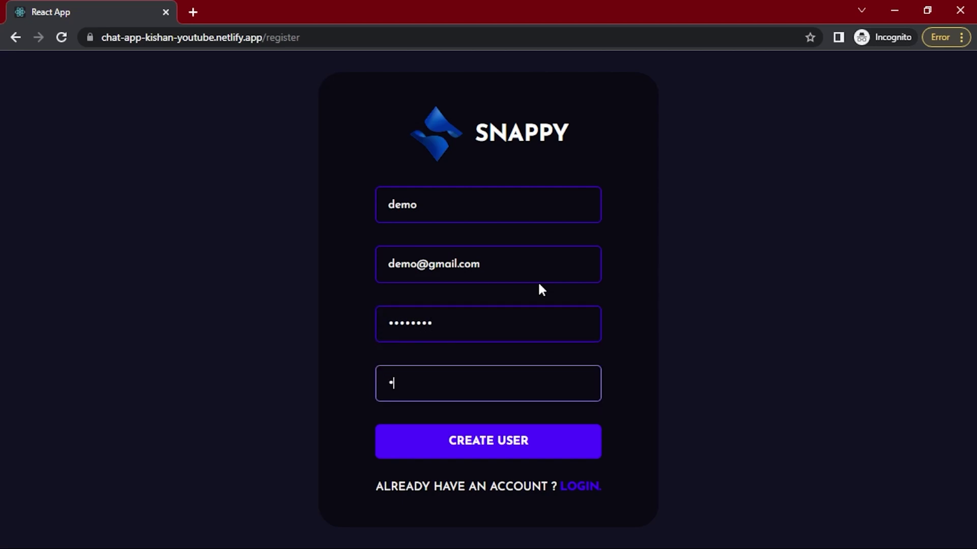
# Create the account and set the second, red-background avatar as its profile picture.
pyautogui.click(505, 439)
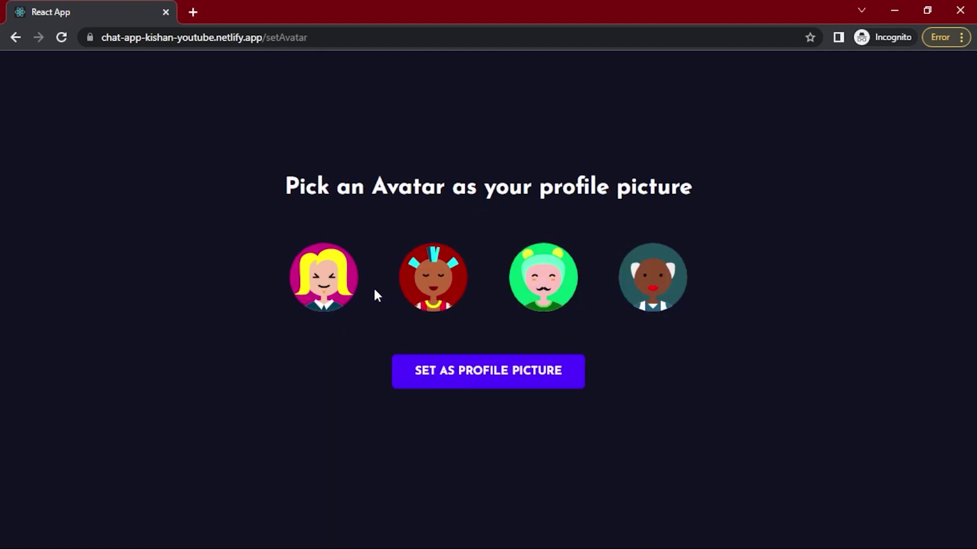
pyautogui.click(437, 285)
pyautogui.click(490, 374)
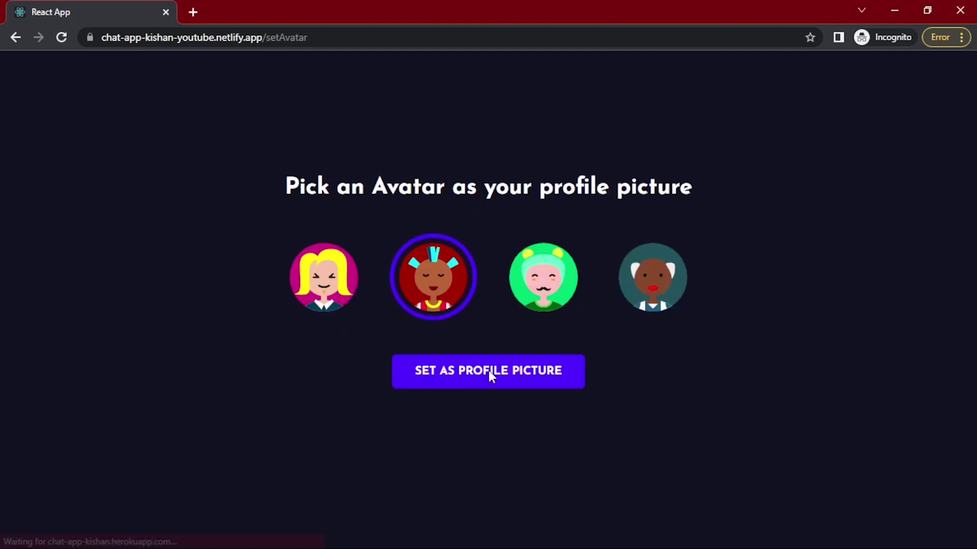
# Open the first user's chat, snap both windows side by side and reload the left one.
pyautogui.click(219, 159)
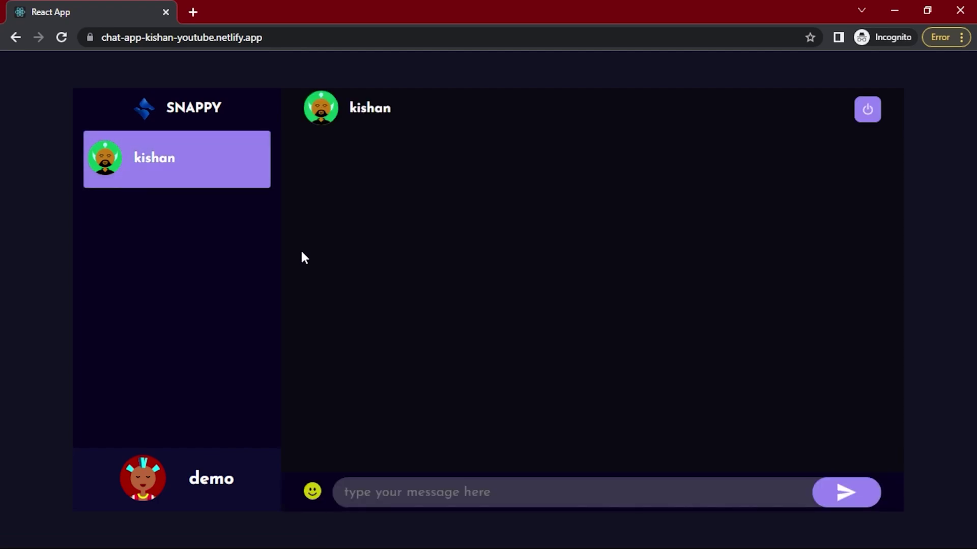
pyautogui.press('super+Right')
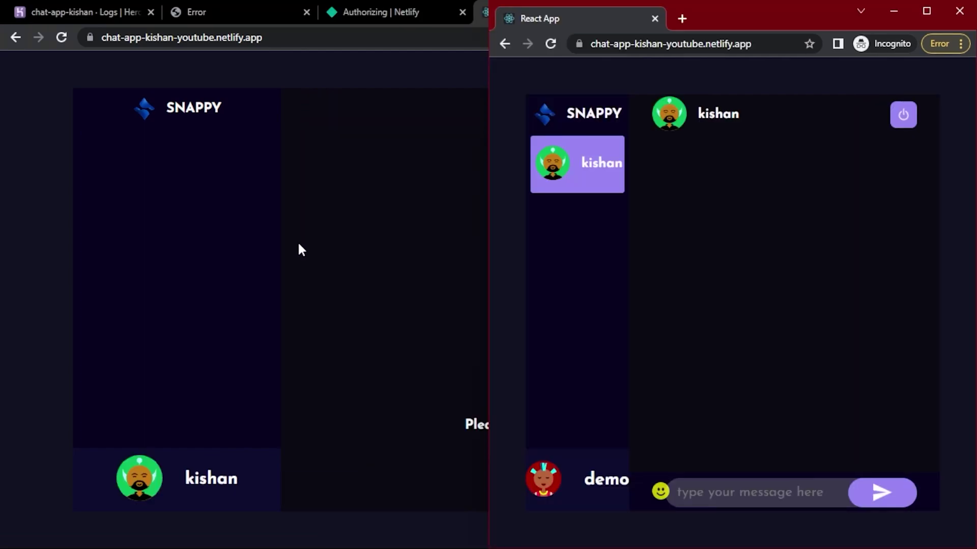
pyautogui.hotkey('alt', 'F4')
pyautogui.press('super+Left')
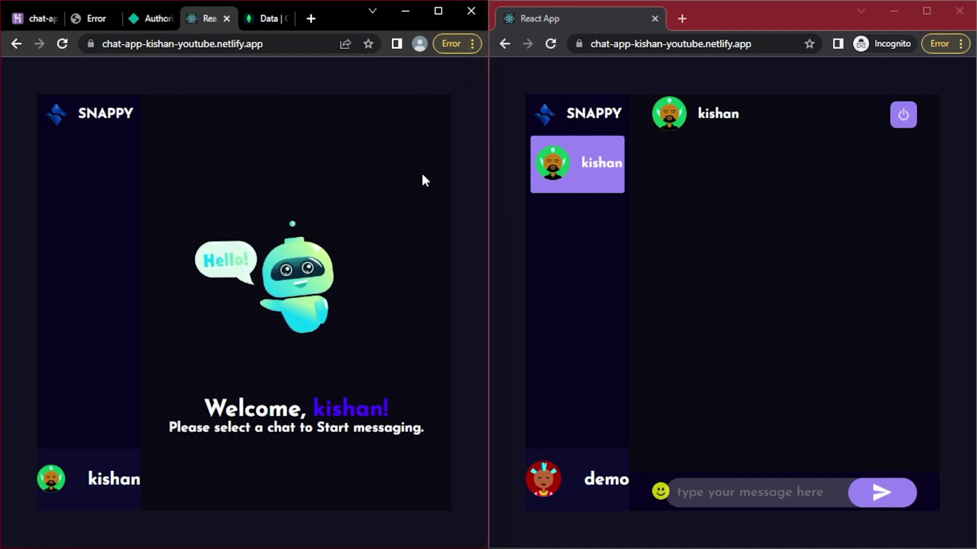
pyautogui.click(299, 49)
pyautogui.press('Return')
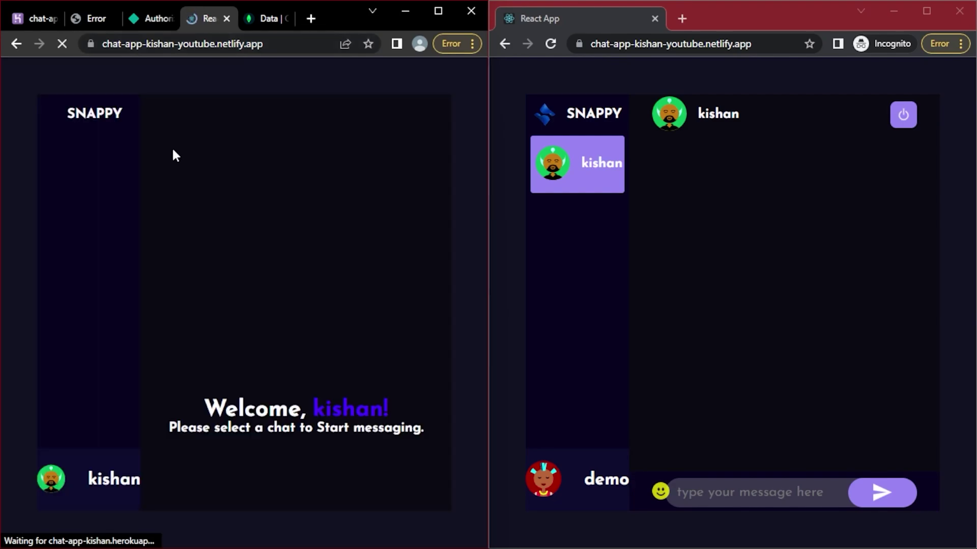
# Send 'hi demo' from the left window and reply 'hi kishan' from the right.
pyautogui.click(91, 170)
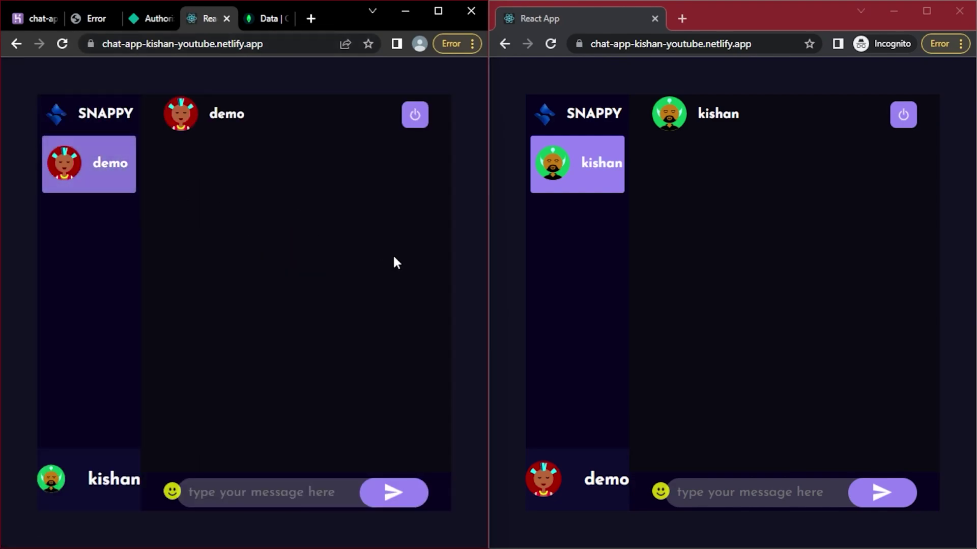
pyautogui.write('hi demo')
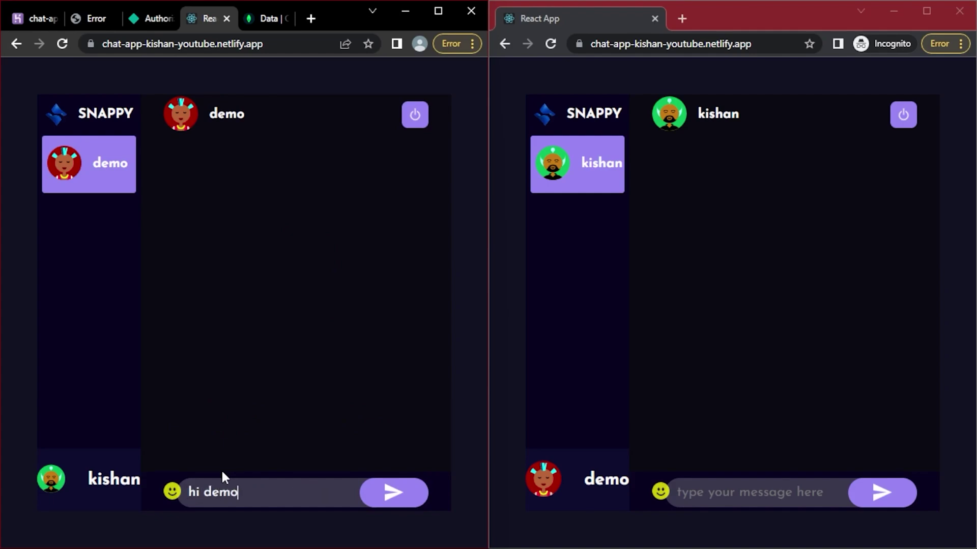
pyautogui.press('Return')
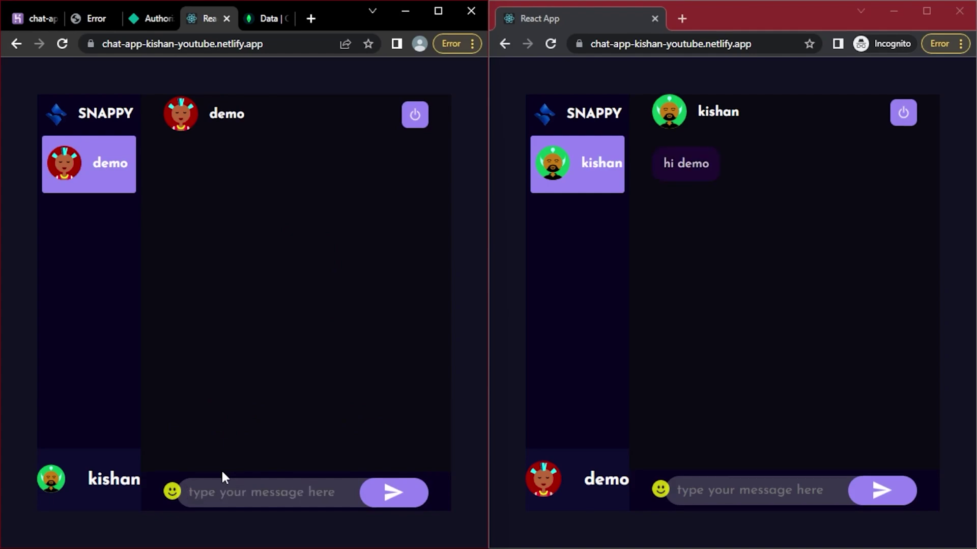
pyautogui.click(728, 487)
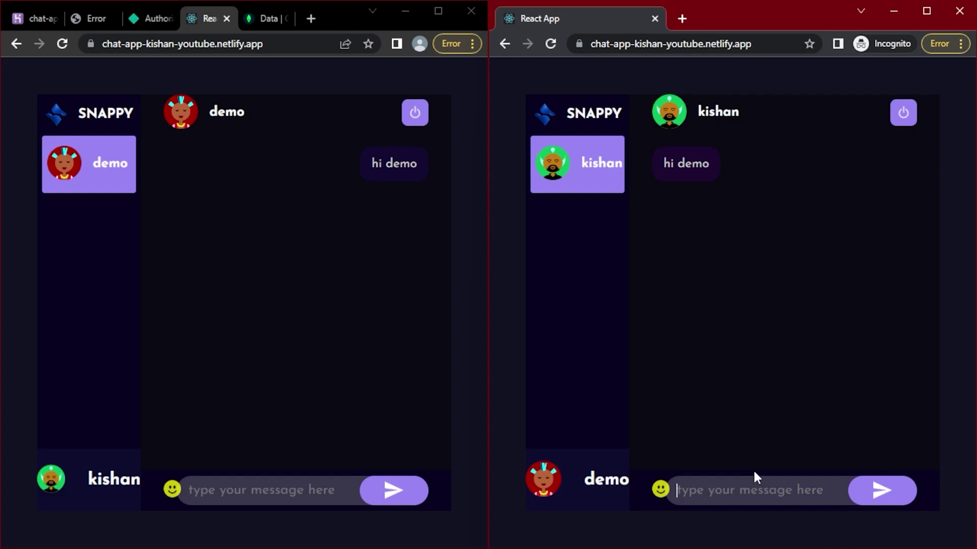
pyautogui.write('hi kishan')
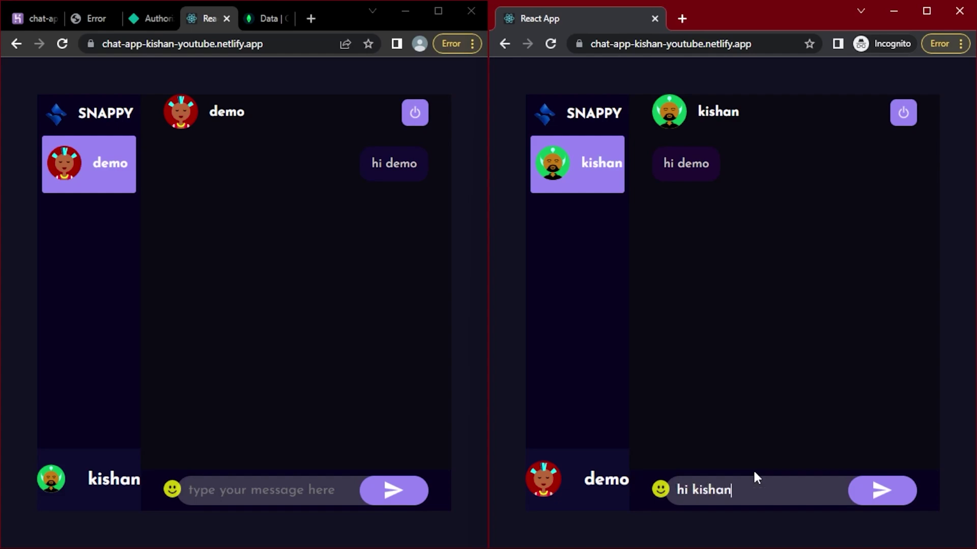
pyautogui.press('Return')
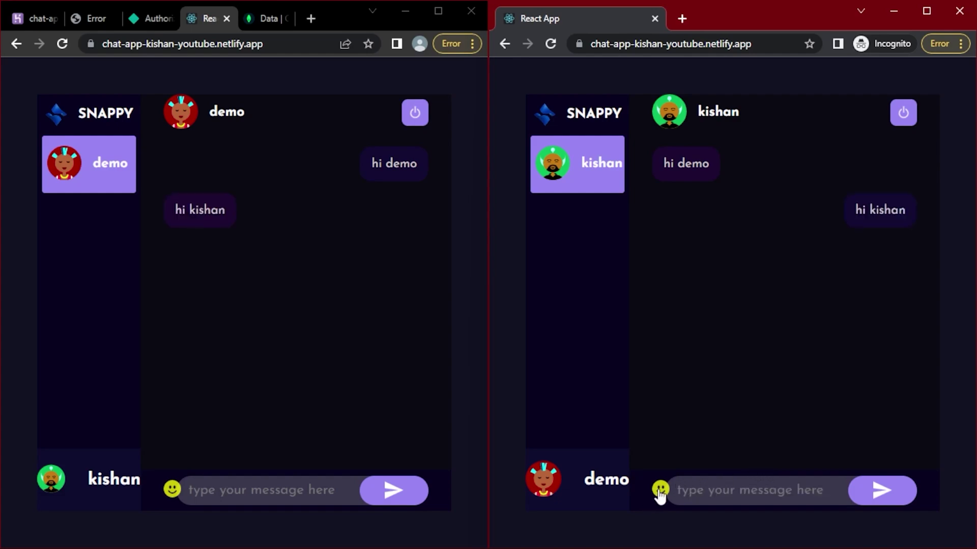
# Add a heart-eyes emoji and two beaming-face emojis from the emoji picker.
pyautogui.click(660, 490)
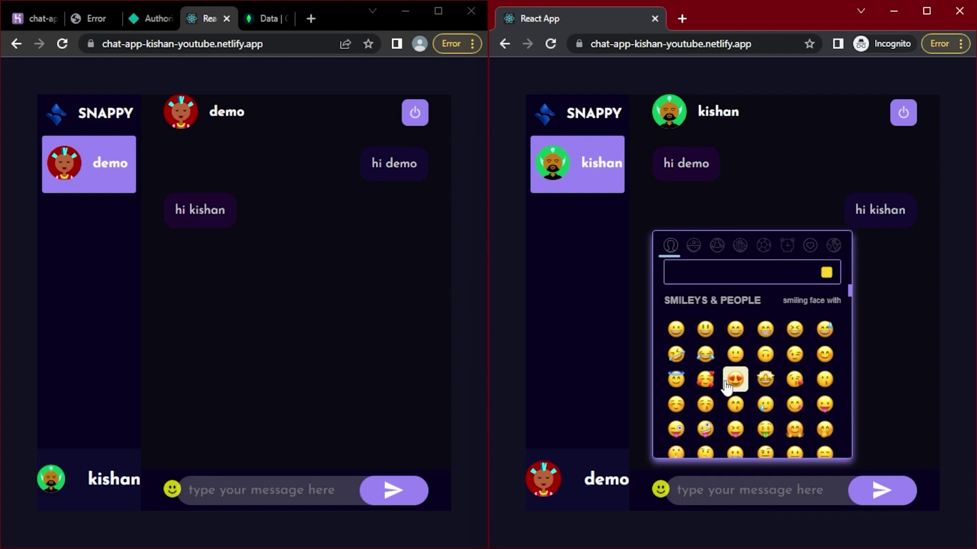
pyautogui.click(726, 385)
pyautogui.click(726, 385)
pyautogui.click(726, 385)
pyautogui.click(875, 491)
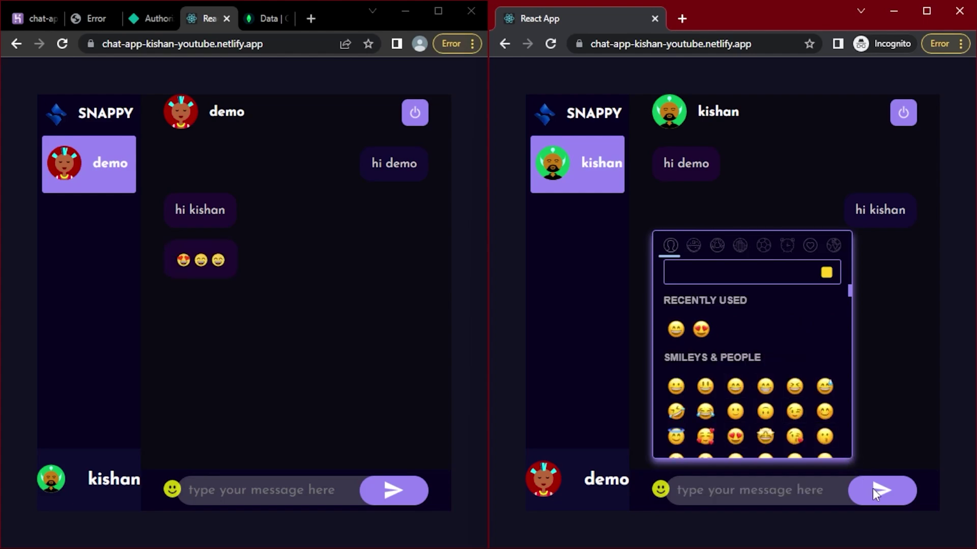
pyautogui.click(661, 490)
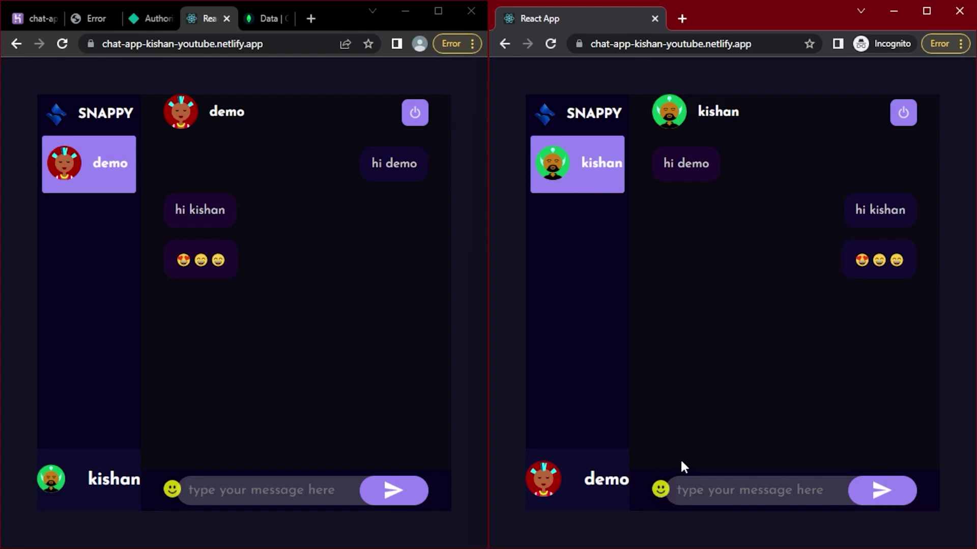